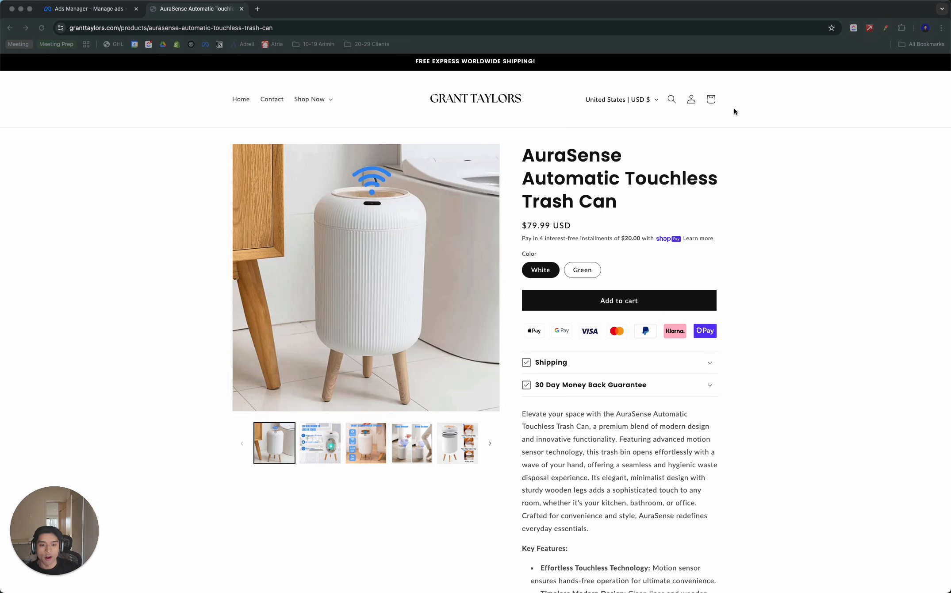
# - Review the AuraSense Automatic Touchless Trash Can product page, including its description and key features
pyautogui.click(745, 140)
pyautogui.scroll(-3, 751, 142)
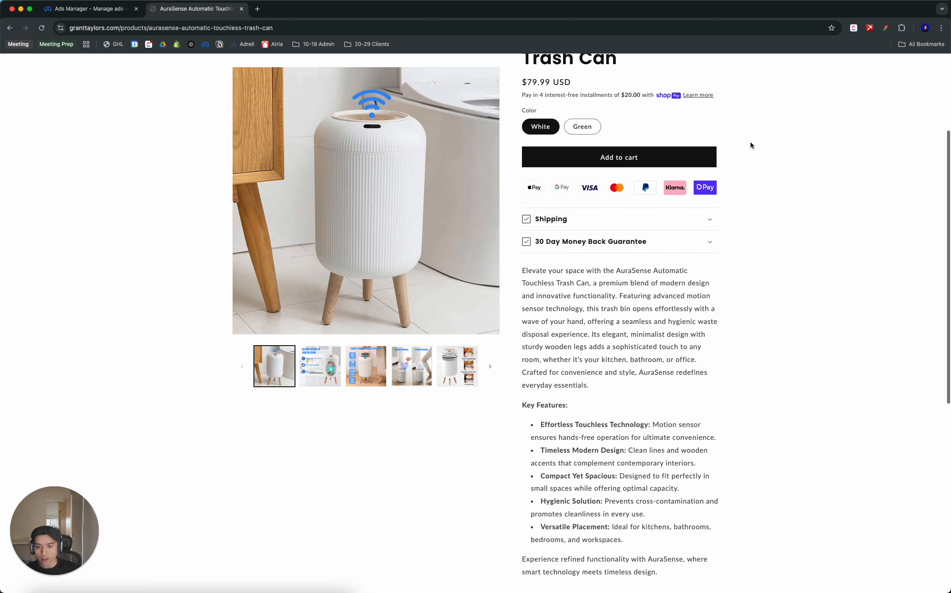
pyautogui.scroll(-8, 750, 142)
pyautogui.scroll(10, 751, 142)
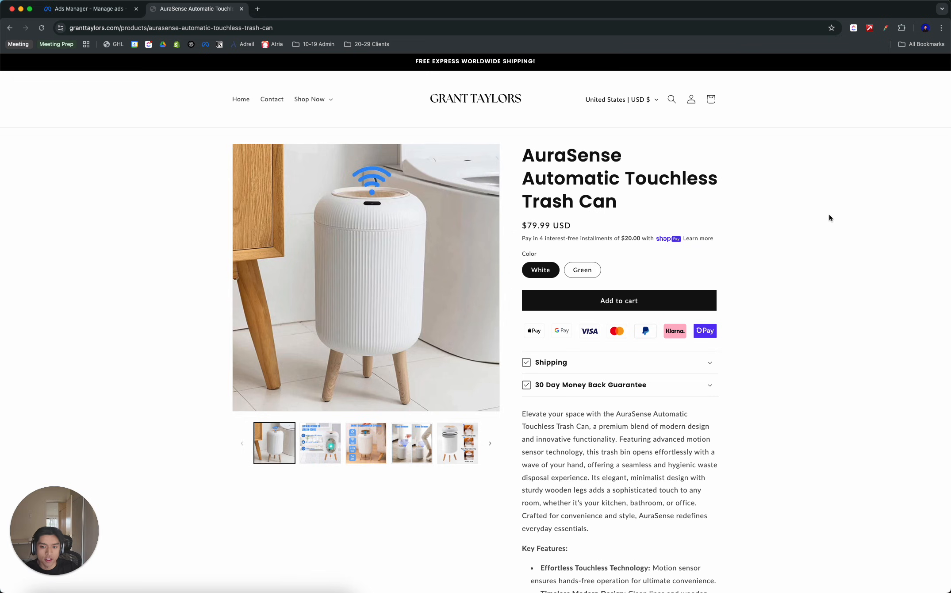
# - Search Google for "williams sonoma" in a new browser tab and open the official Williams Sonoma store site
pyautogui.click(258, 9)
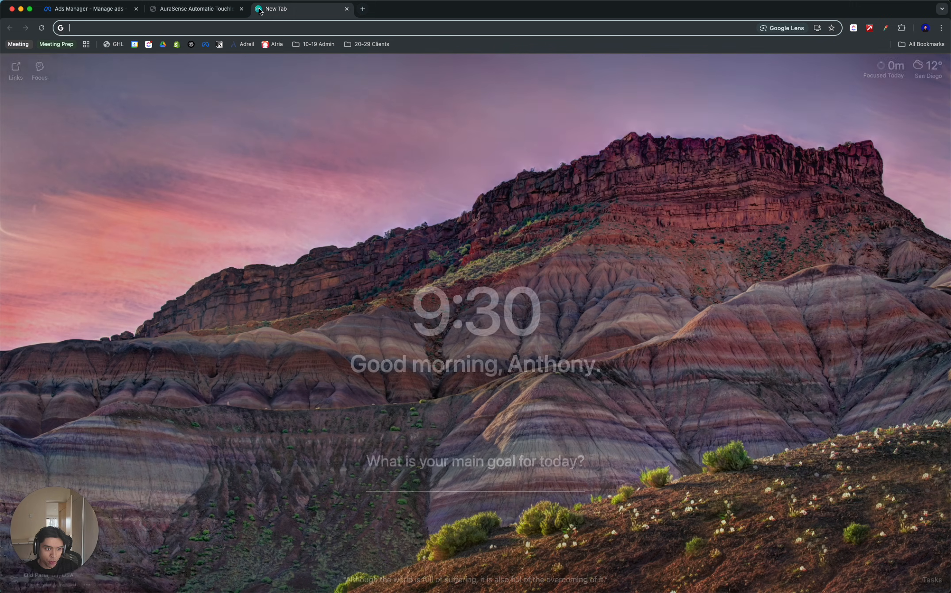
pyautogui.write('williams')
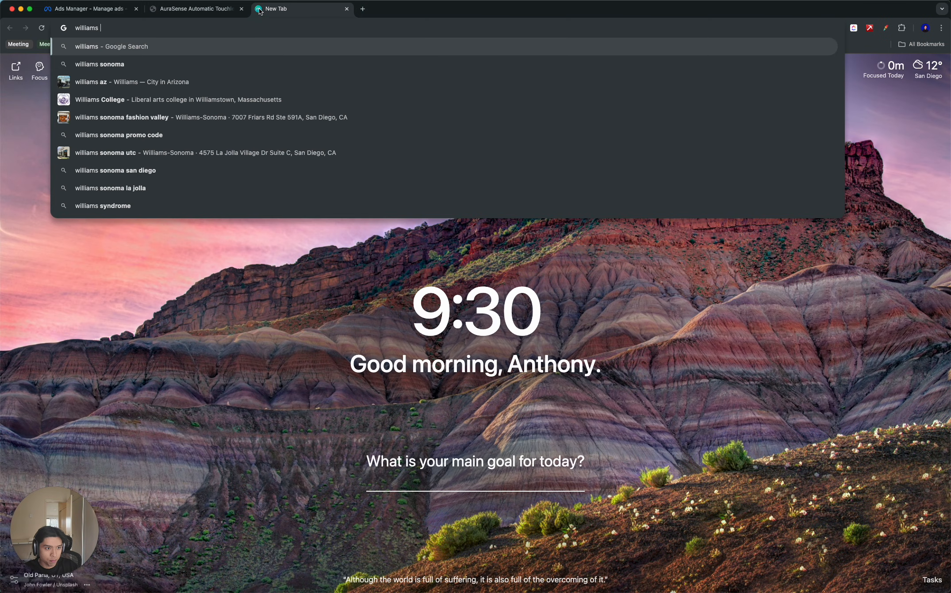
pyautogui.press('Down')
pyautogui.press('Return')
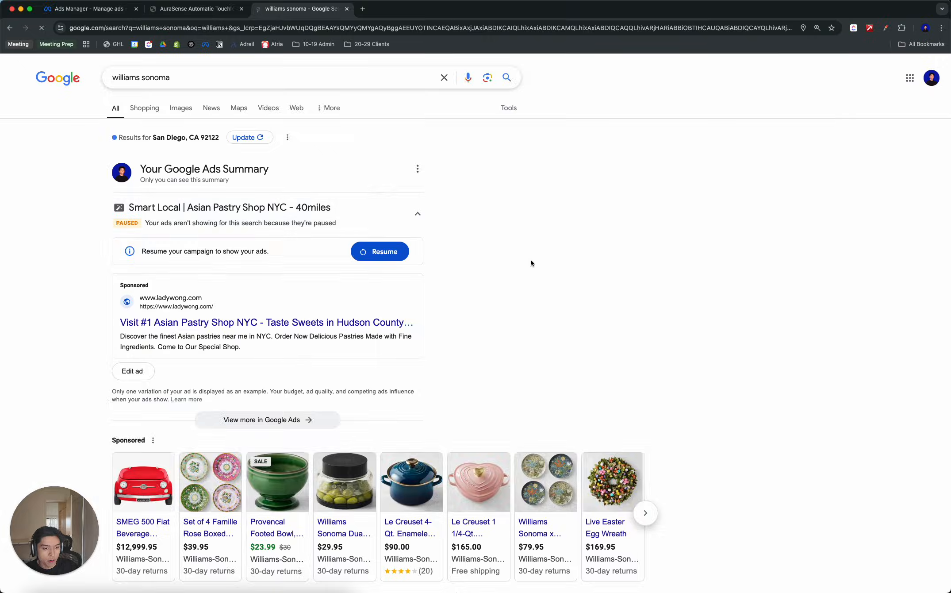
pyautogui.scroll(-4, 243, 316)
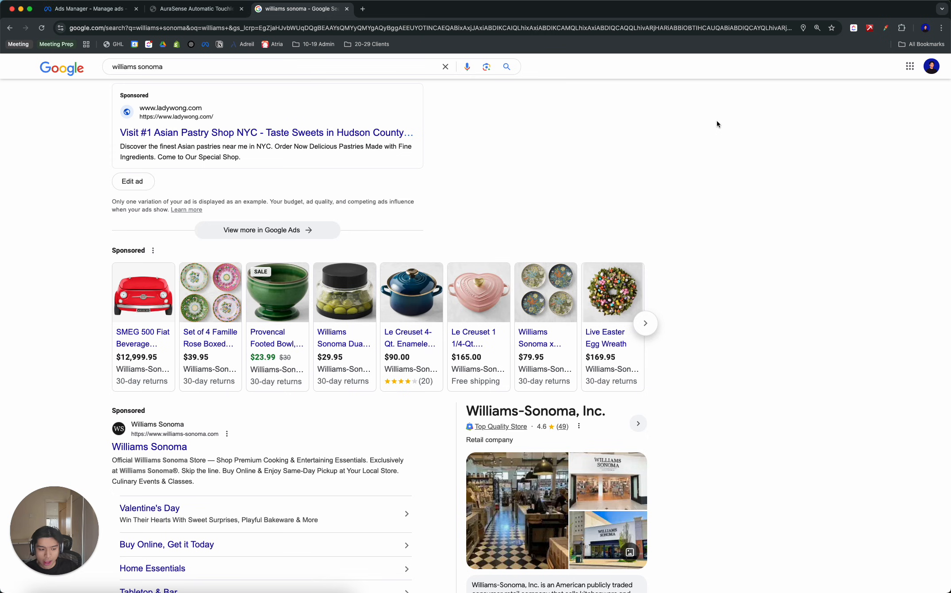
pyautogui.click(139, 448)
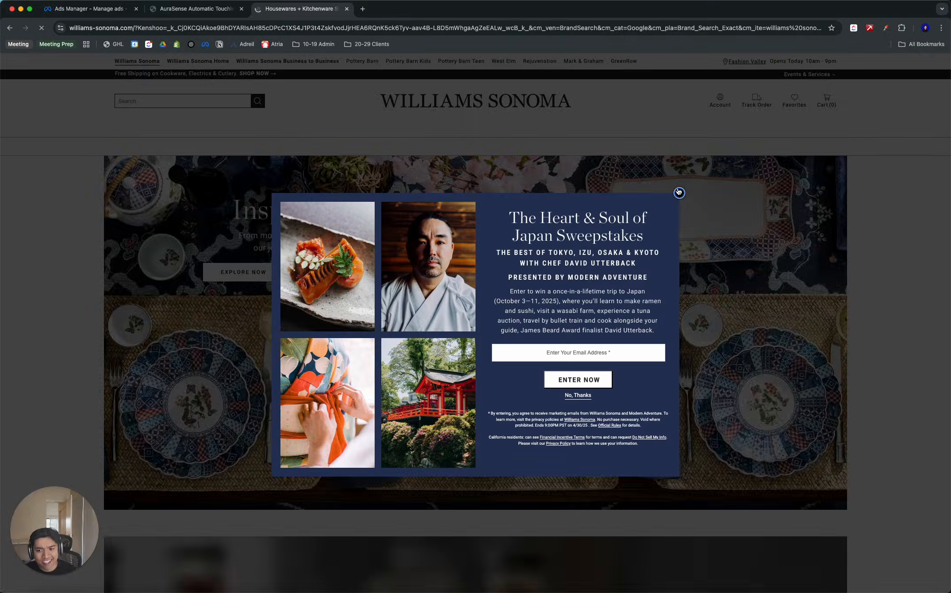
pyautogui.click(679, 192)
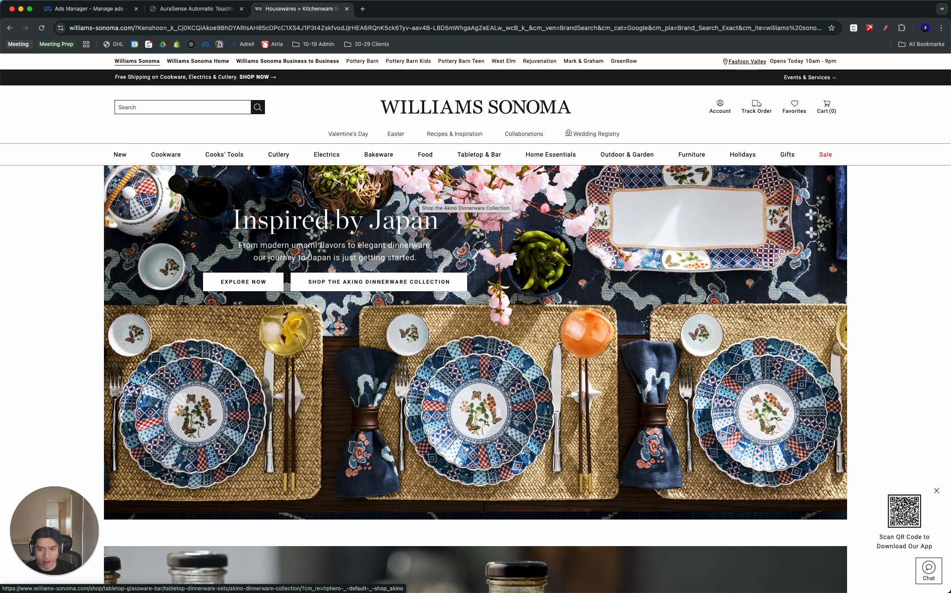
# - Examine the store's product categories, from New and Cutlery through Tabletop & Bar to Home Essentials
pyautogui.moveTo(131, 156)
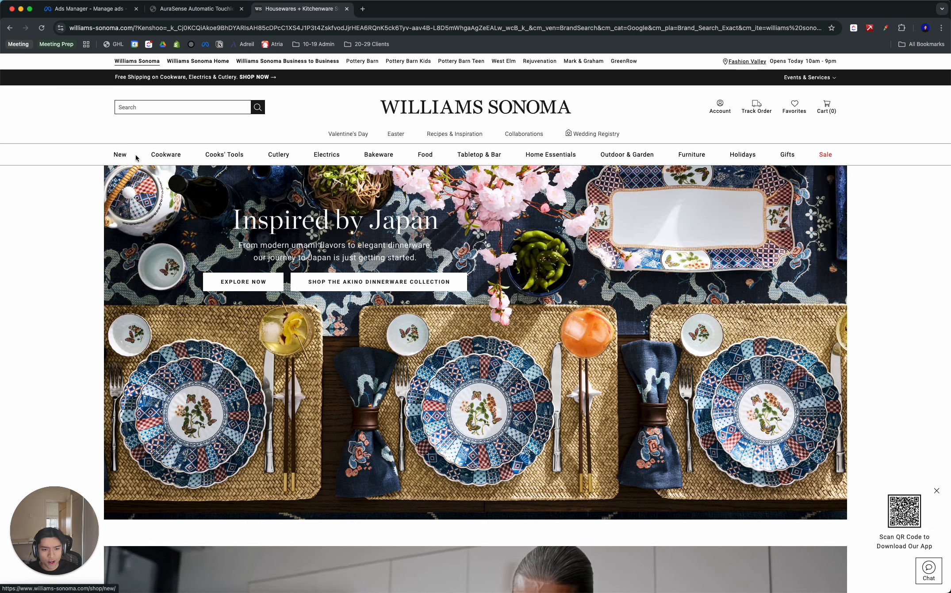
pyautogui.moveTo(236, 157)
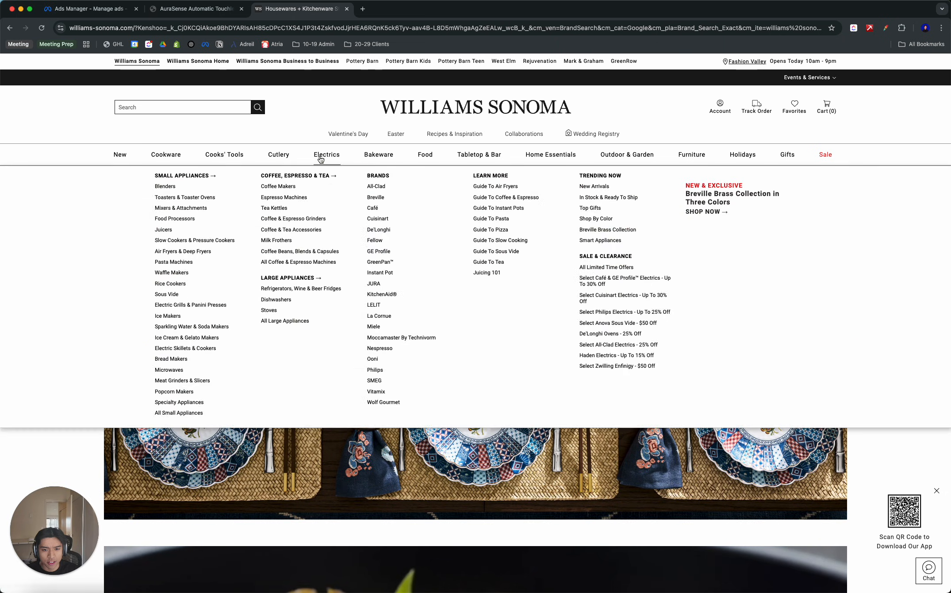
pyautogui.moveTo(388, 157)
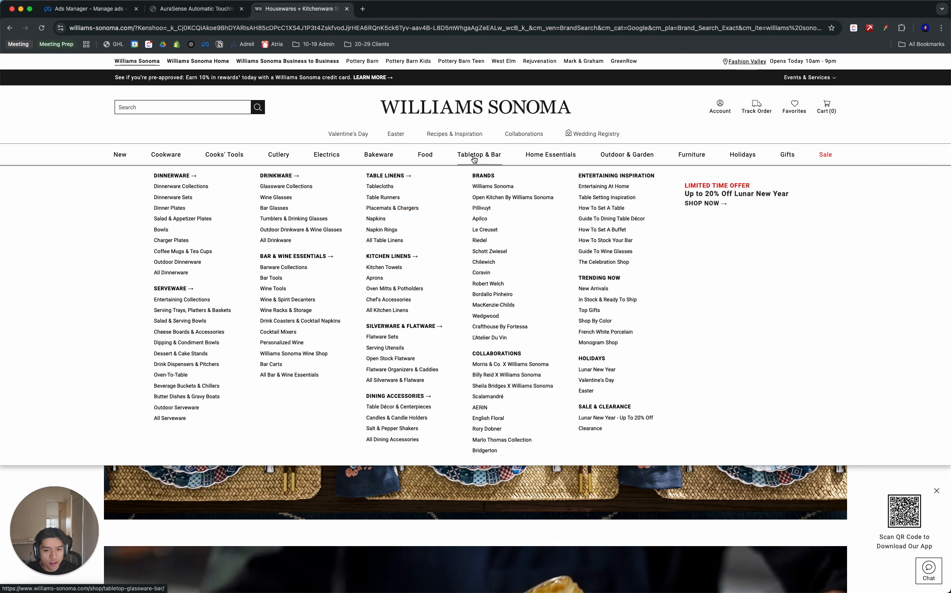
pyautogui.moveTo(541, 163)
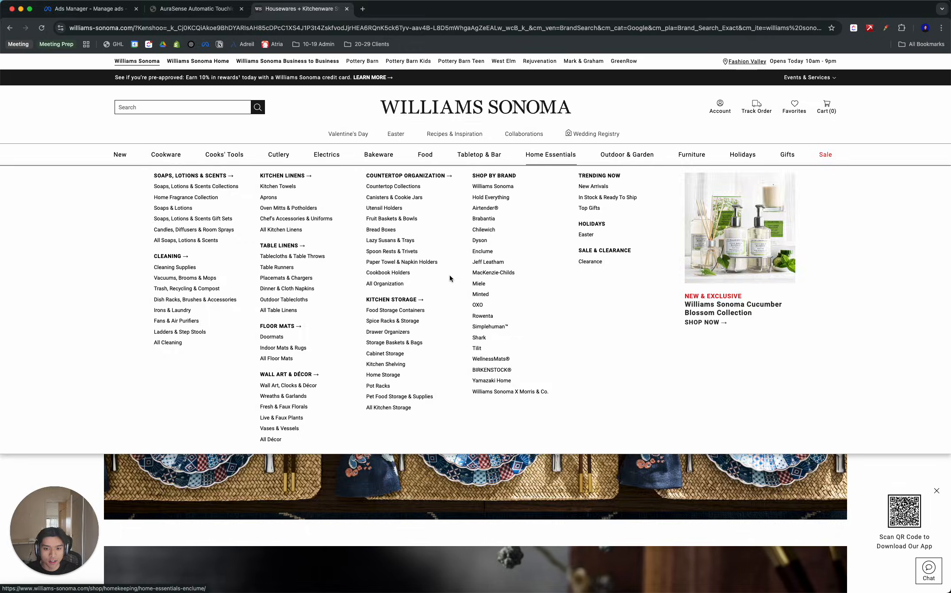
pyautogui.scroll(-15, 450, 275)
pyautogui.scroll(-5, 414, 250)
pyautogui.scroll(20, 414, 250)
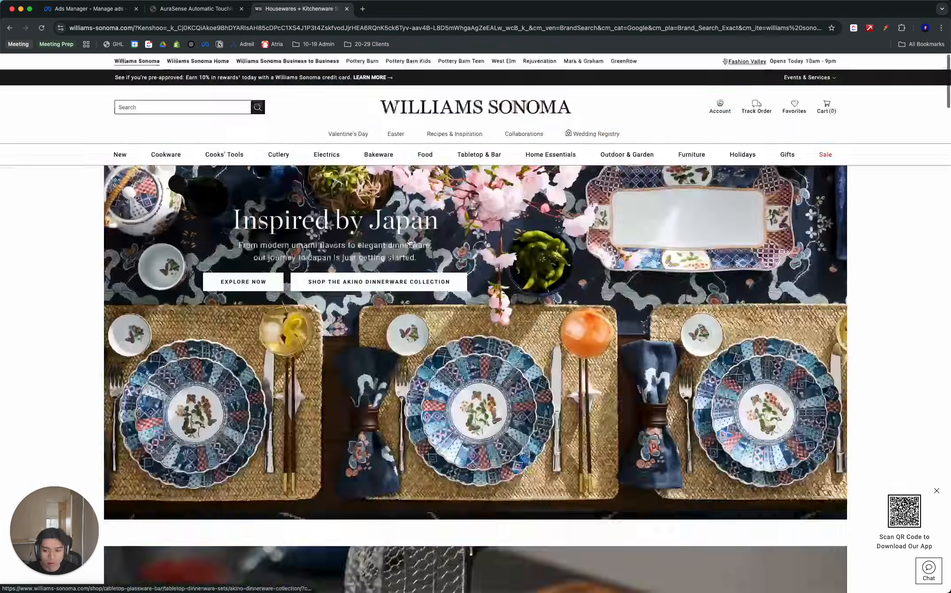
pyautogui.moveTo(529, 112); pyautogui.dragTo(513, 119)
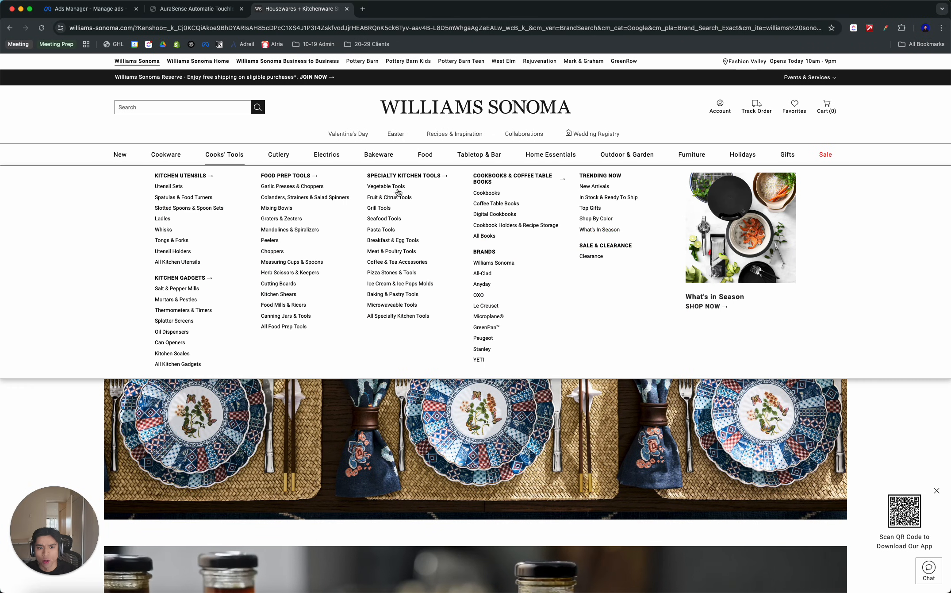
# - Look through the Williams Sonoma homepage's promotions and featured collections, down to The Big Spring Refresh section
pyautogui.scroll(-8, 265, 266)
pyautogui.scroll(-20, 290, 331)
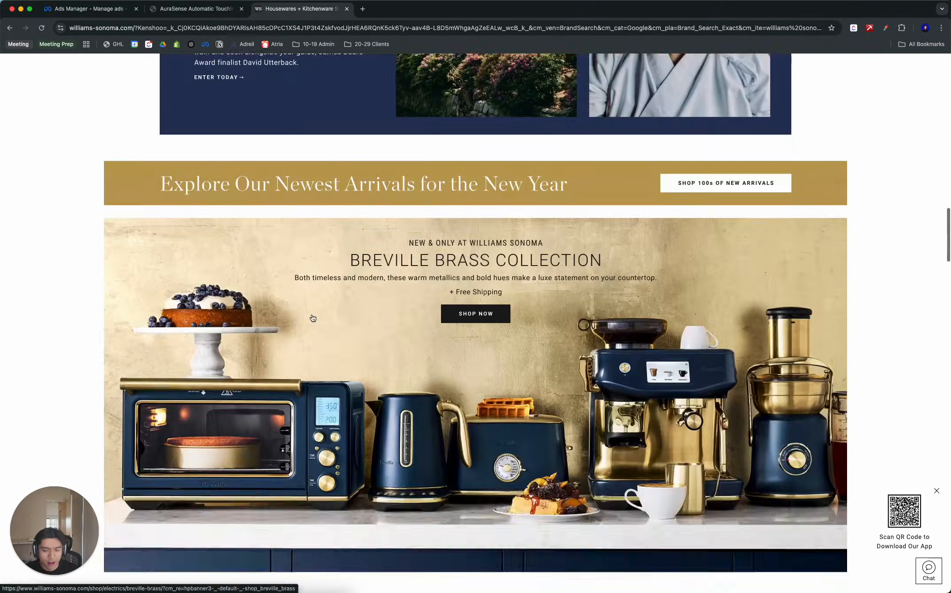
pyautogui.scroll(-20, 315, 292)
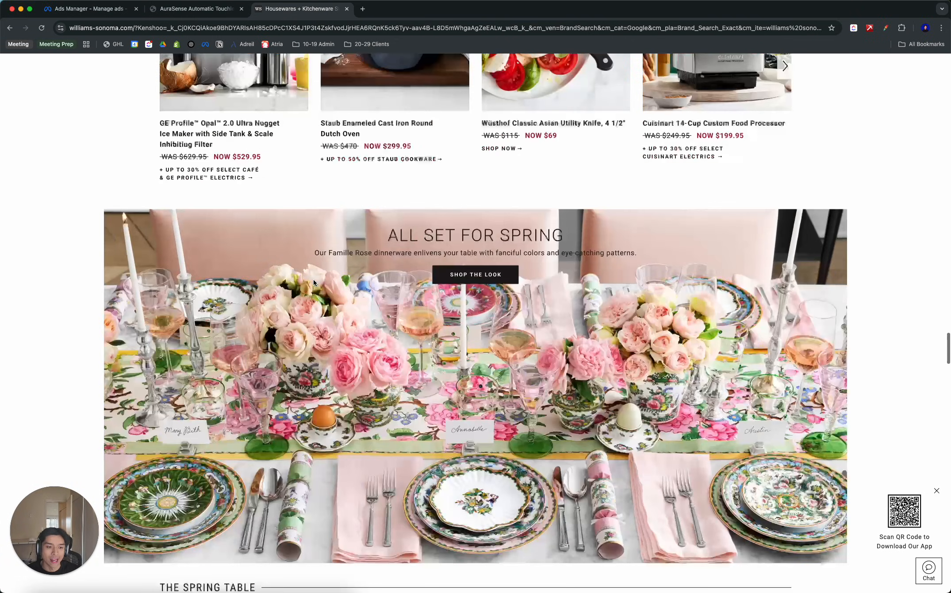
pyautogui.scroll(-15, 314, 282)
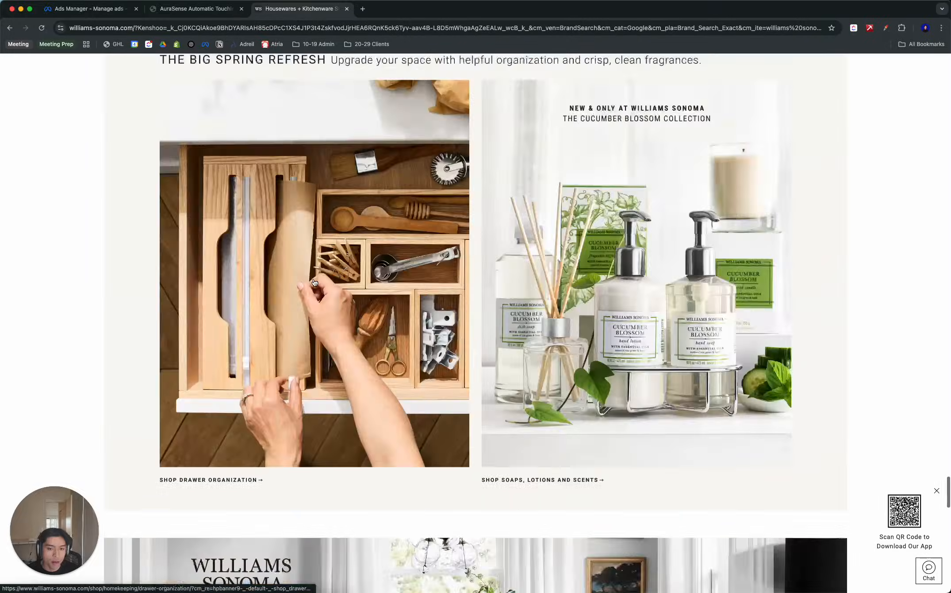
pyautogui.scroll(20, 313, 278)
pyautogui.scroll(15, 313, 278)
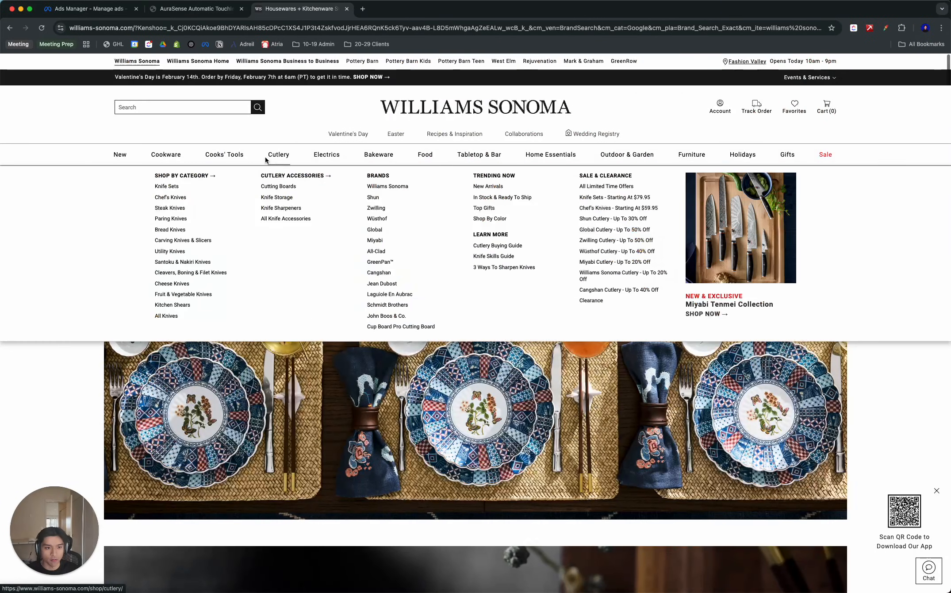
# - Open the store's New products page and look over its recommended products and related categories
pyautogui.moveTo(279, 154)
pyautogui.moveTo(166, 154)
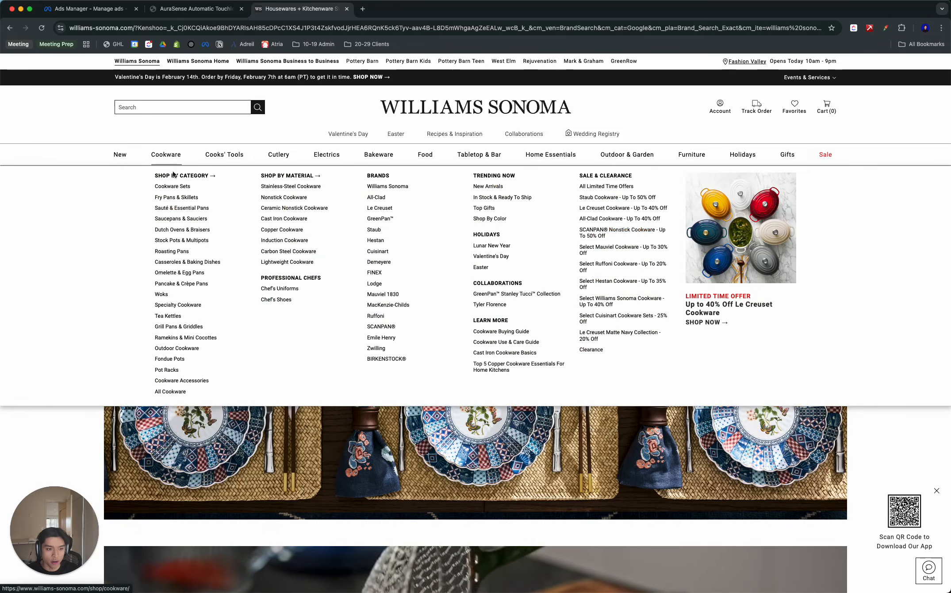
pyautogui.click(121, 158)
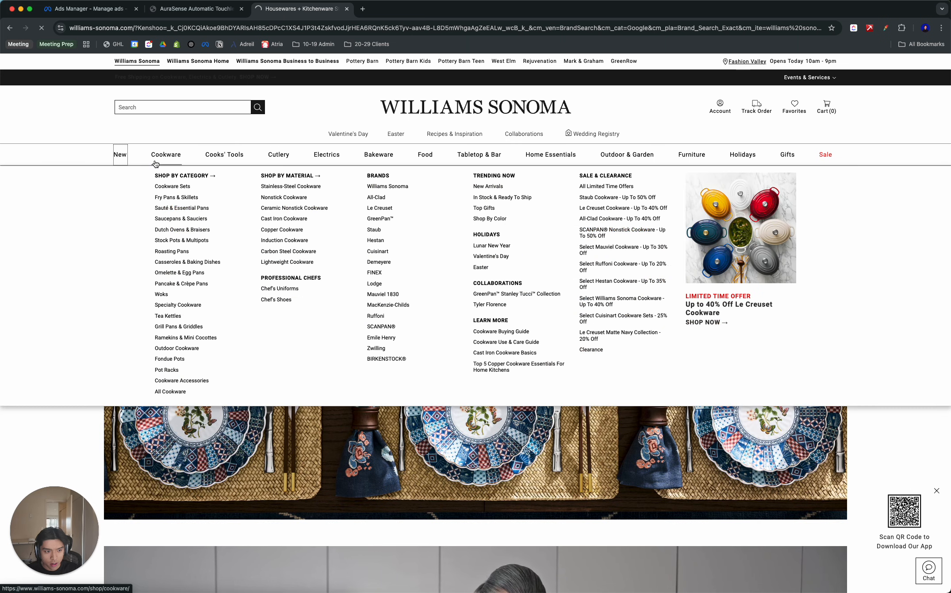
pyautogui.scroll(-15, 509, 188)
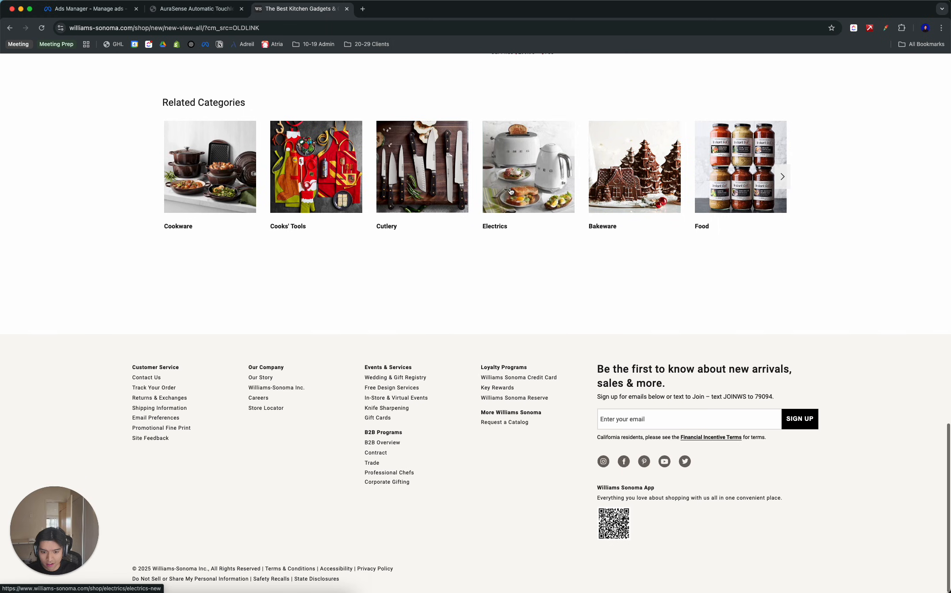
pyautogui.scroll(5, 511, 192)
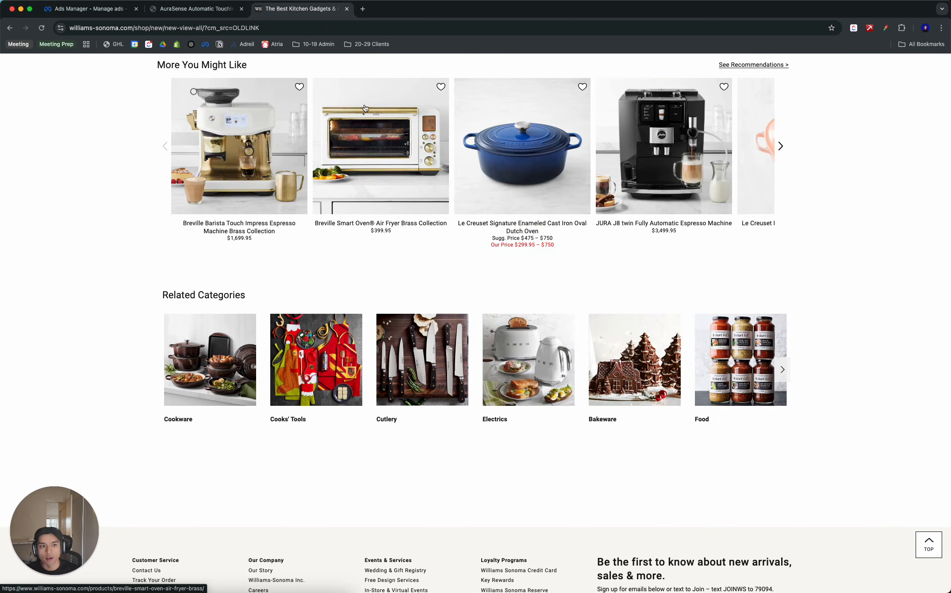
# - Return to the AuraSense trash can page and review its product title and the store's other suggested products
pyautogui.click(224, 13)
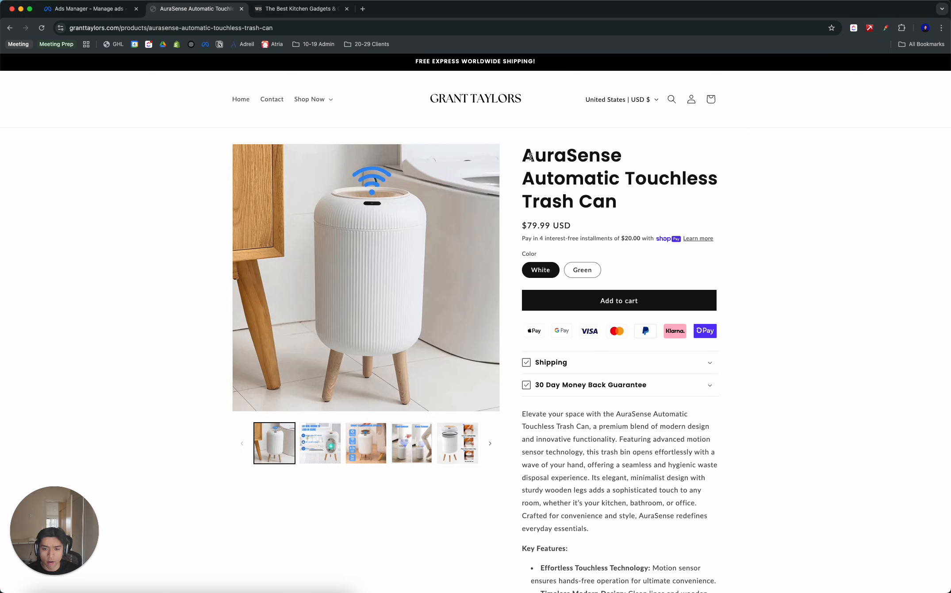
pyautogui.moveTo(526, 155); pyautogui.dragTo(637, 202)
pyautogui.click(638, 202)
pyautogui.scroll(-15, 593, 221)
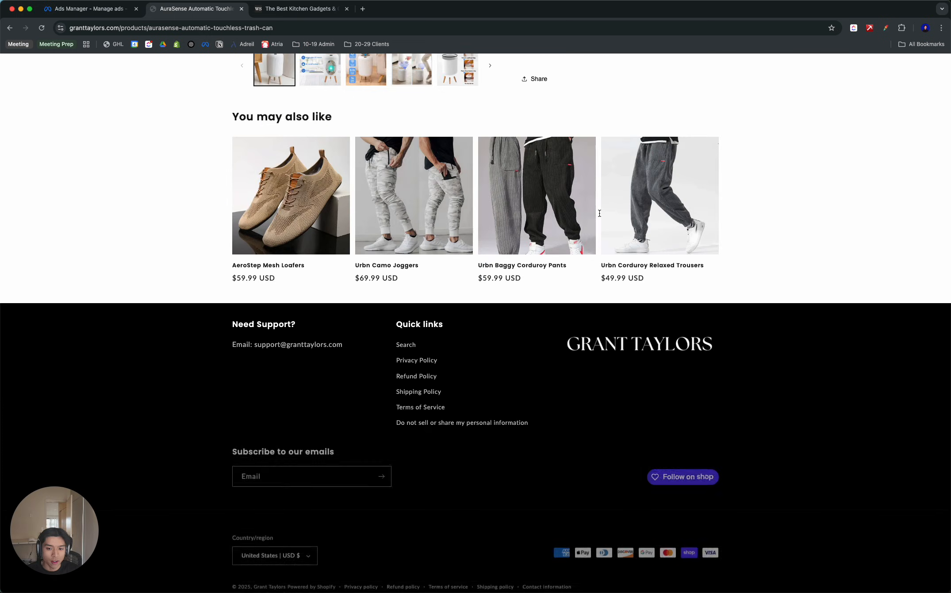
pyautogui.scroll(15, 598, 213)
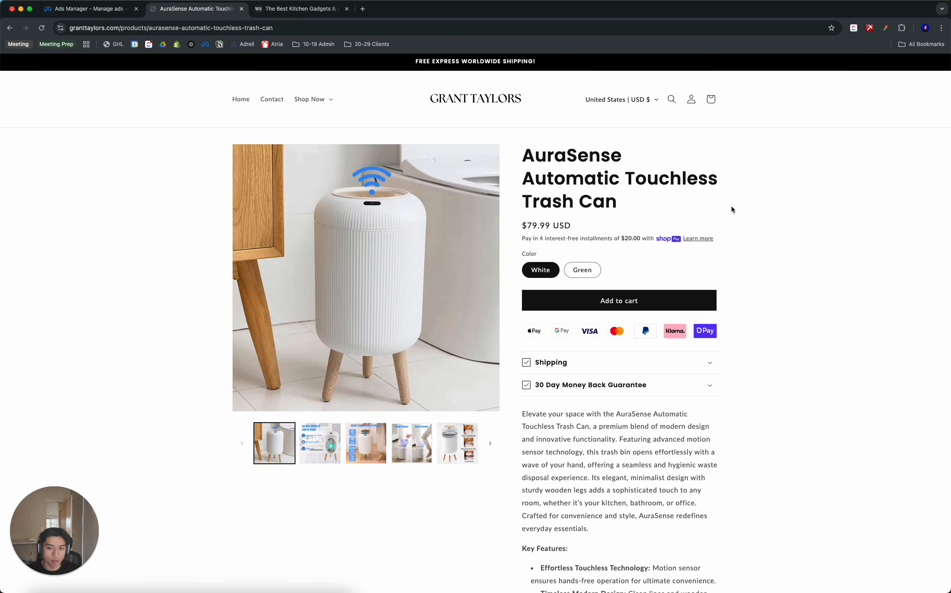
pyautogui.moveTo(731, 209); pyautogui.dragTo(509, 158)
pyautogui.click(604, 251)
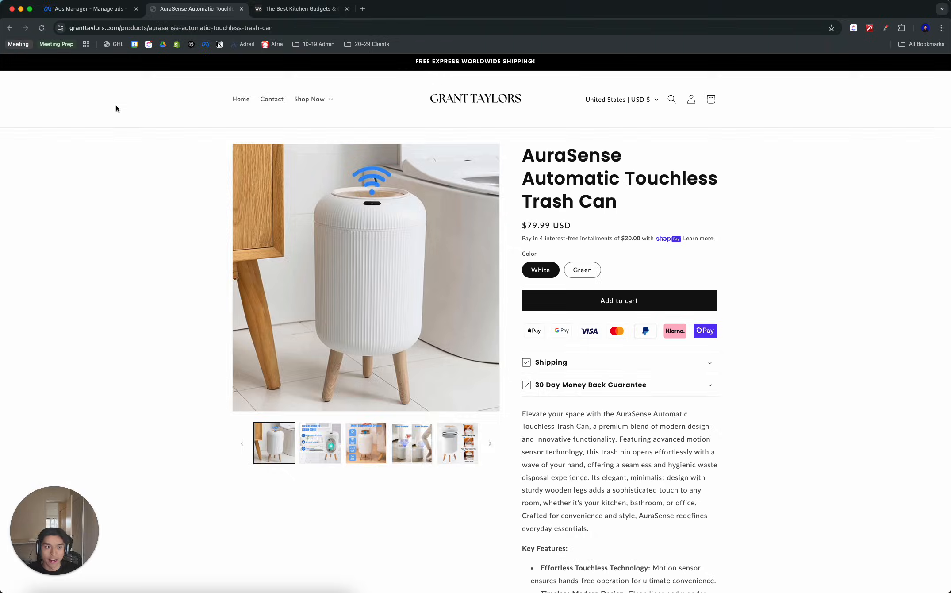
# - Switch to Ads Manager and create a new Auction campaign with the Sales objective and the Advantage+ shopping campaign setup
pyautogui.click(68, 12)
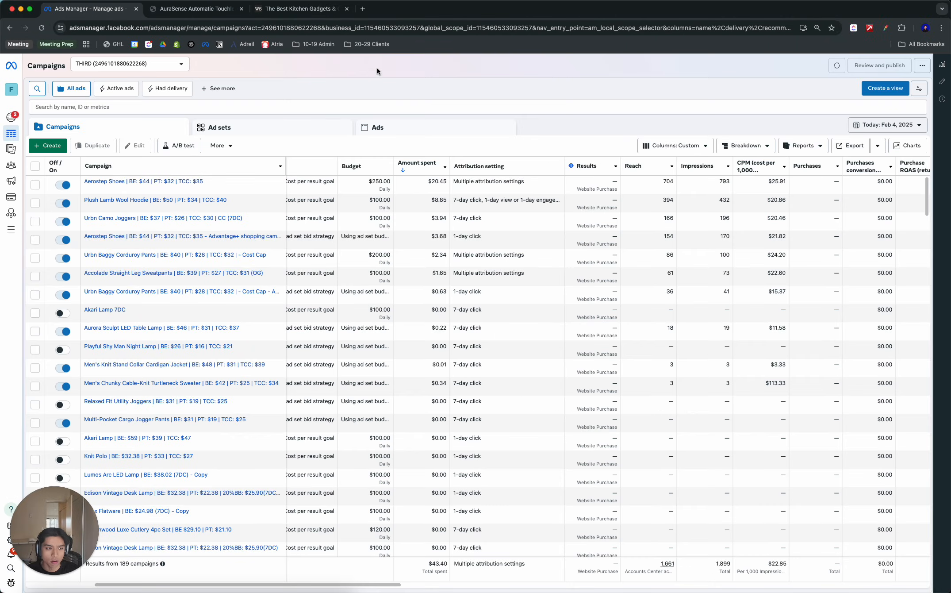
pyautogui.click(48, 146)
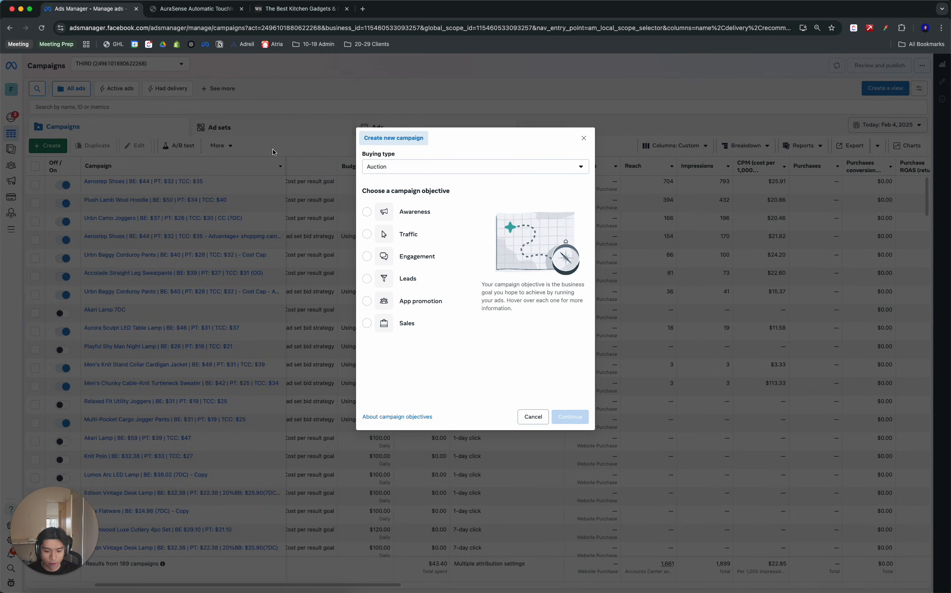
pyautogui.click(406, 324)
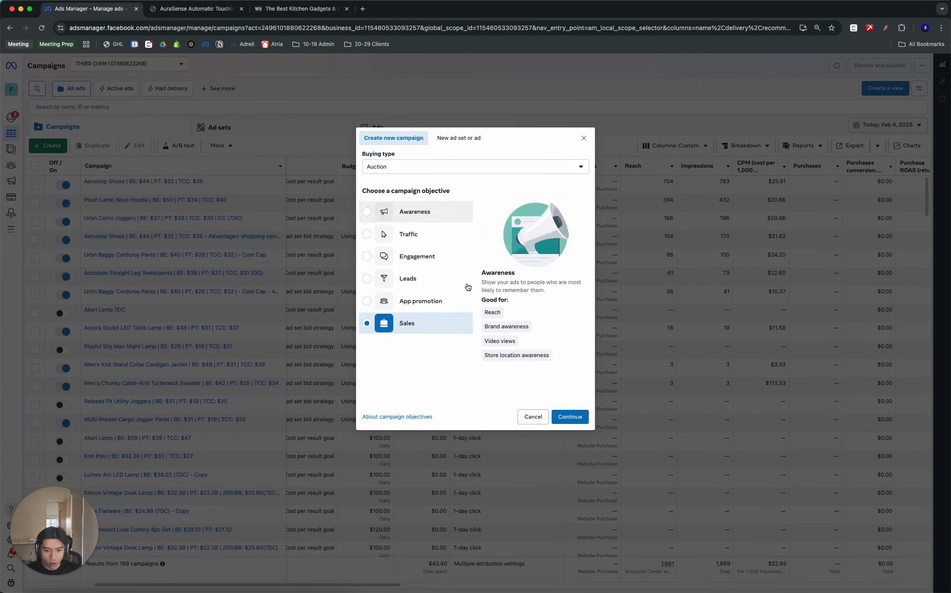
pyautogui.click(571, 417)
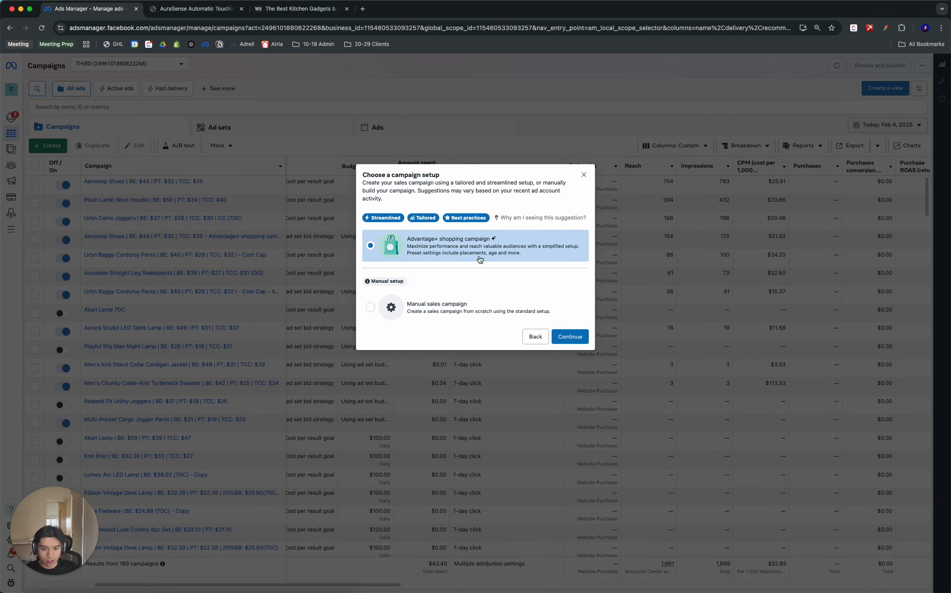
pyautogui.click(563, 339)
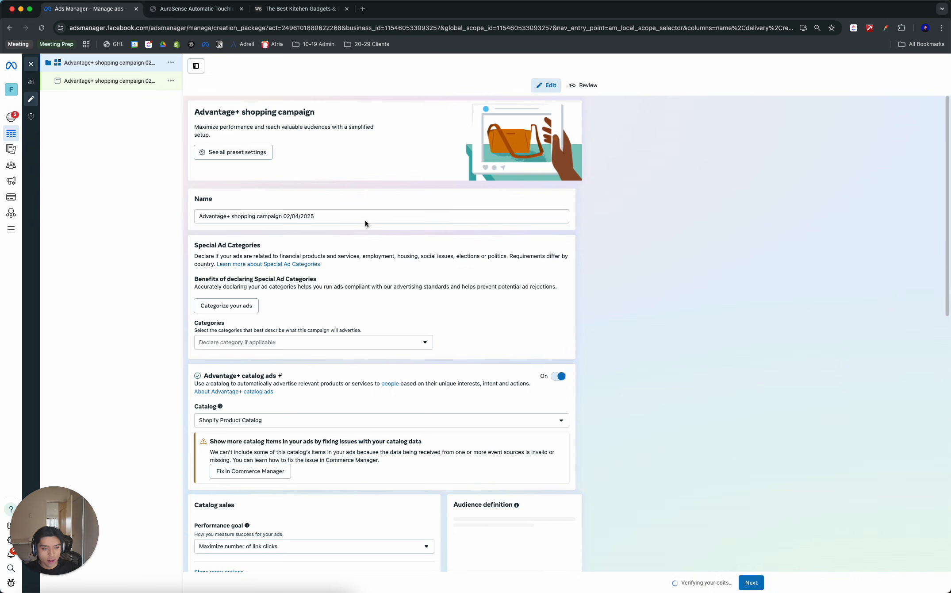
# - Copy the product title "AuraSense Automatic Touchless Trash Can" from the store page and insert it at the start of the campaign name
pyautogui.click(350, 215)
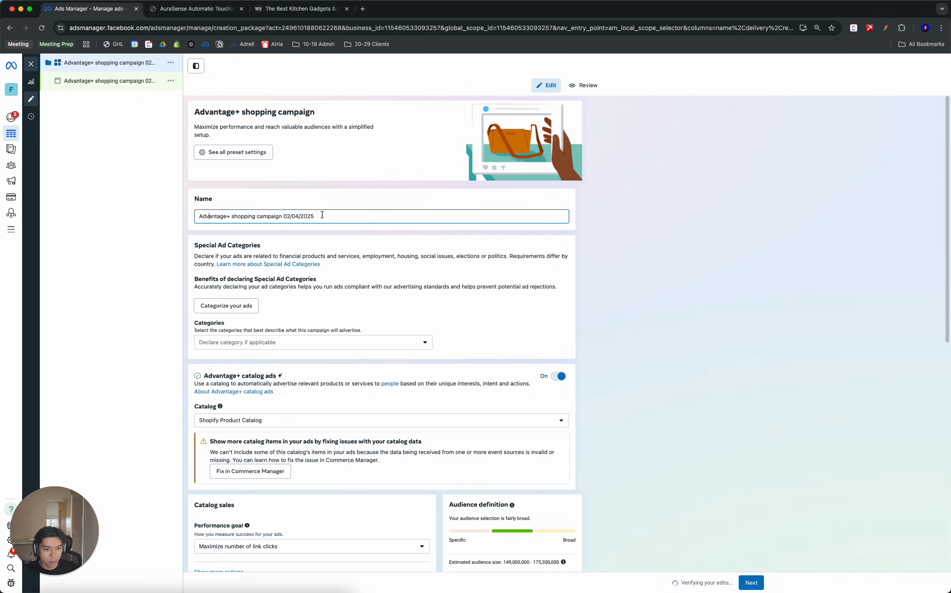
pyautogui.click(207, 13)
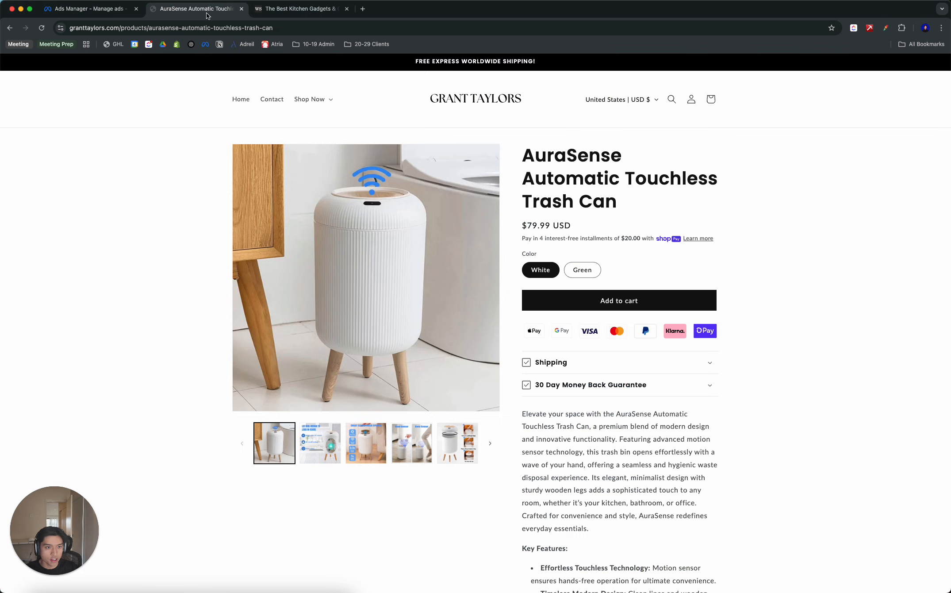
pyautogui.moveTo(619, 202); pyautogui.dragTo(516, 155)
pyautogui.press('super+c')
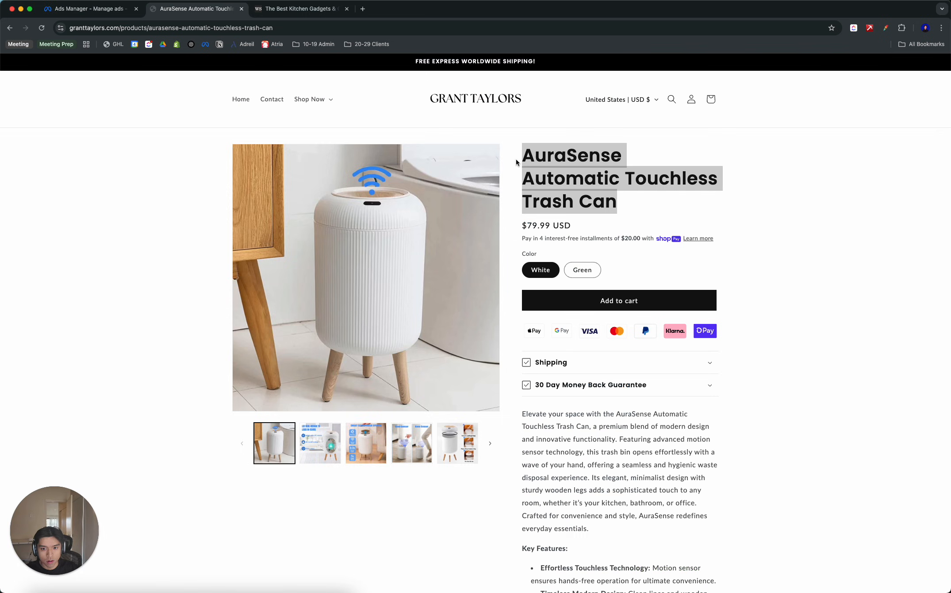
pyautogui.click(48, 10)
pyautogui.press('super+v')
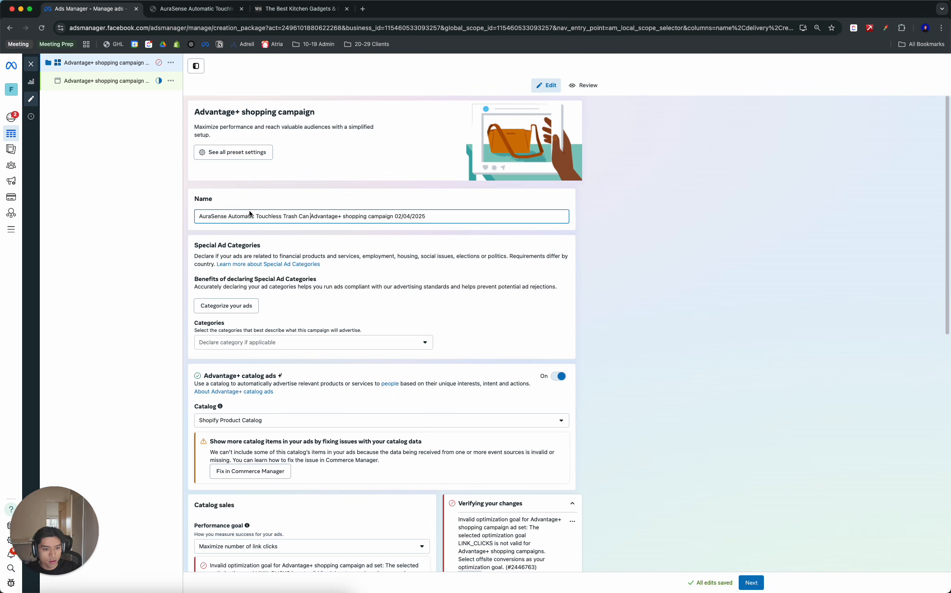
# - Remove the words "Automatic Touchless" from the campaign name
pyautogui.moveTo(228, 216); pyautogui.dragTo(281, 217)
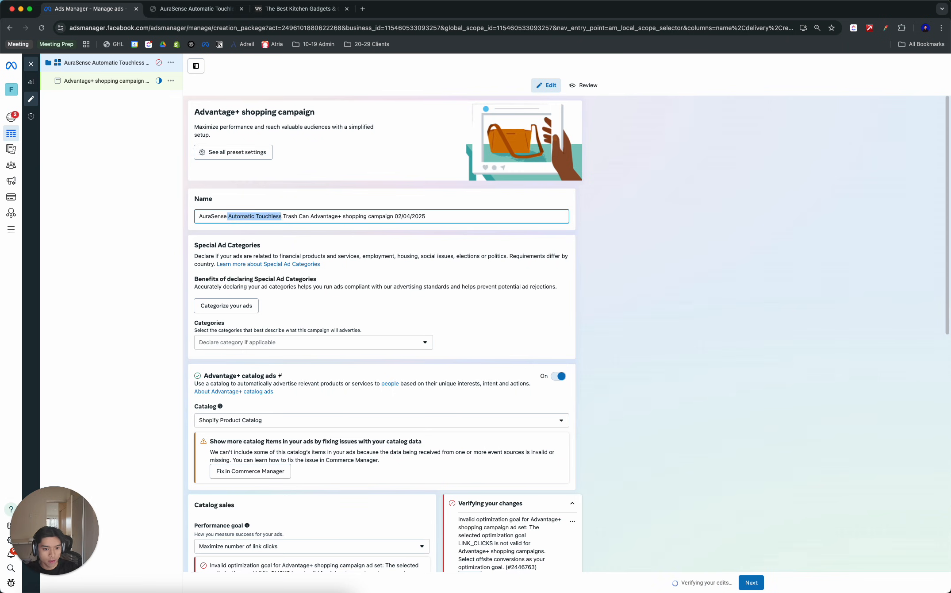
pyautogui.press('BackSpace')
pyautogui.press('BackSpace')
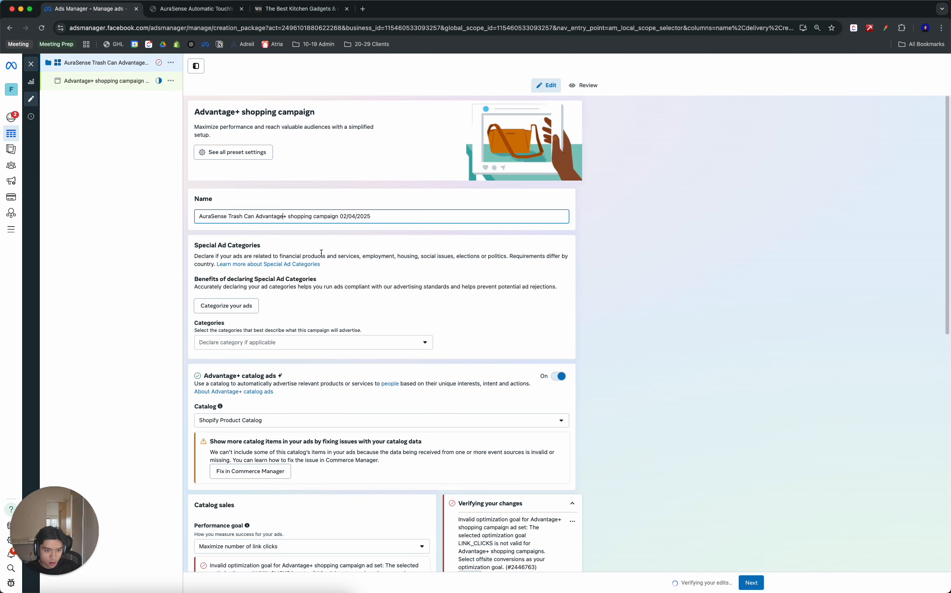
# - Insert "| BE: | PT:" directly after the word "Advantage" in the campaign name
pyautogui.write('| ')
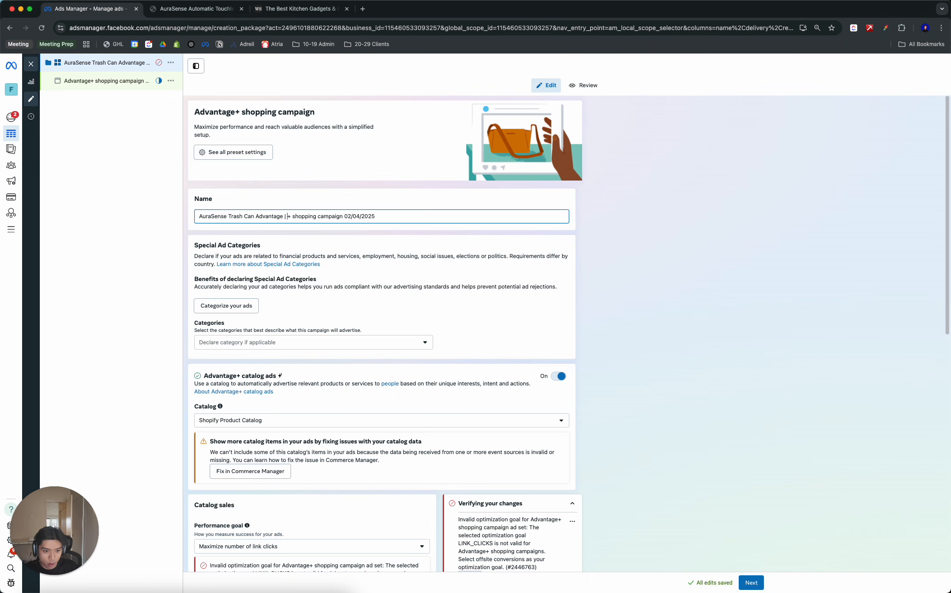
pyautogui.write('BCC')
pyautogui.press('BackSpace')
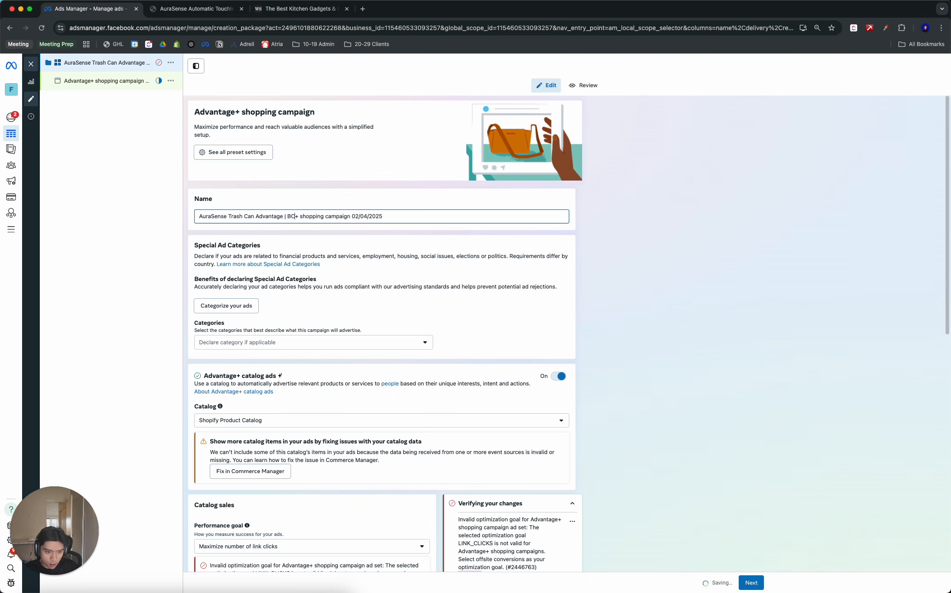
pyautogui.press('BackSpace')
pyautogui.write('E: ')
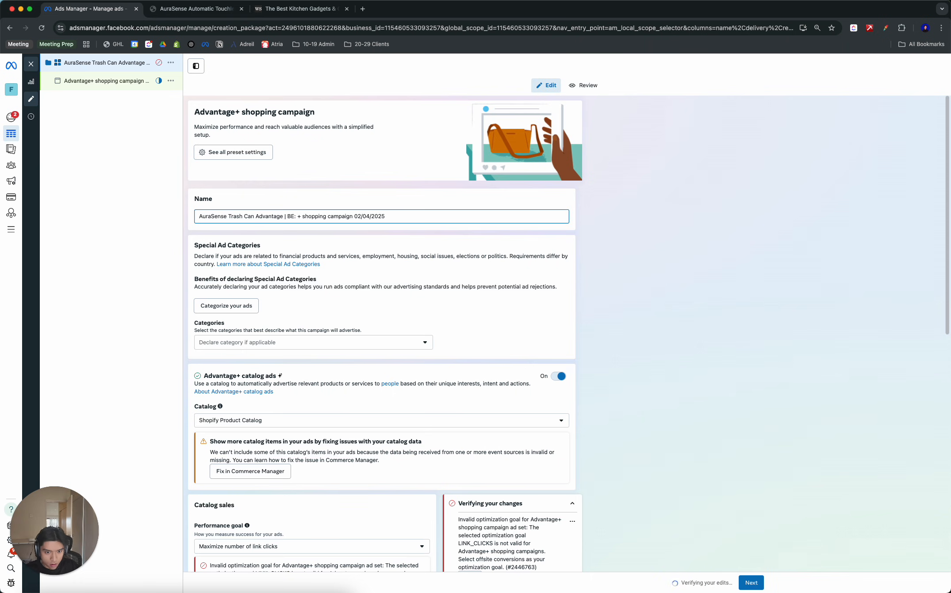
pyautogui.write('| ')
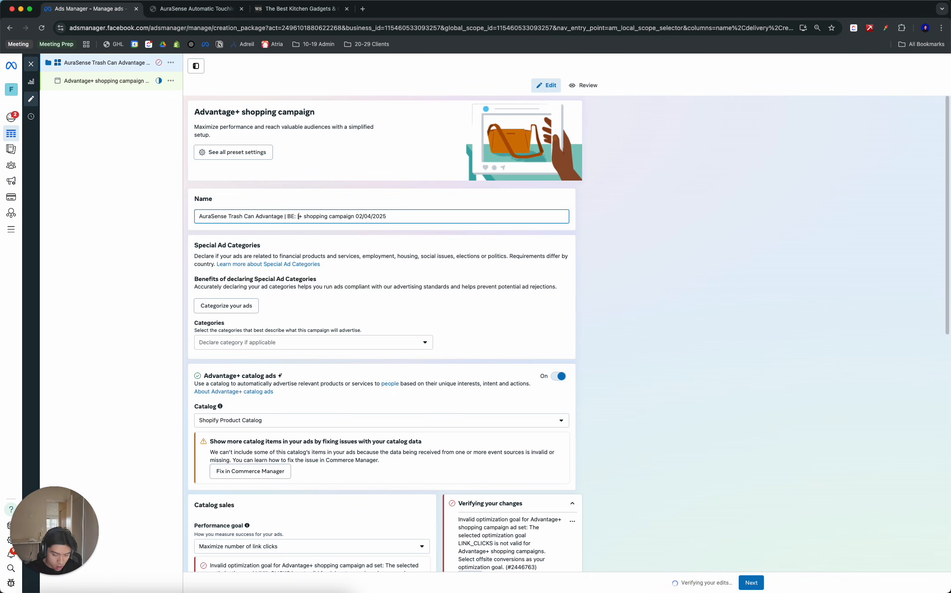
pyautogui.write('PT')
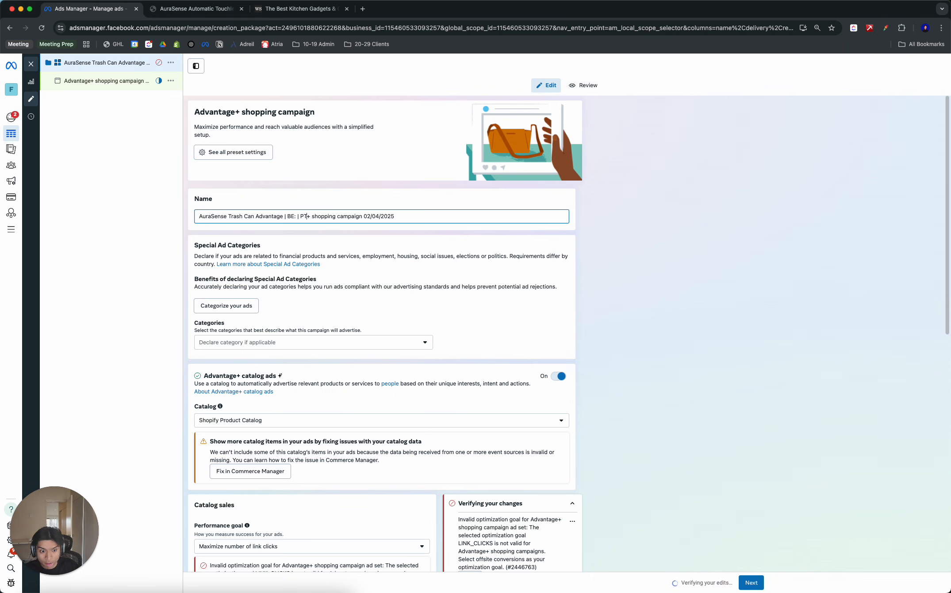
pyautogui.write(':')
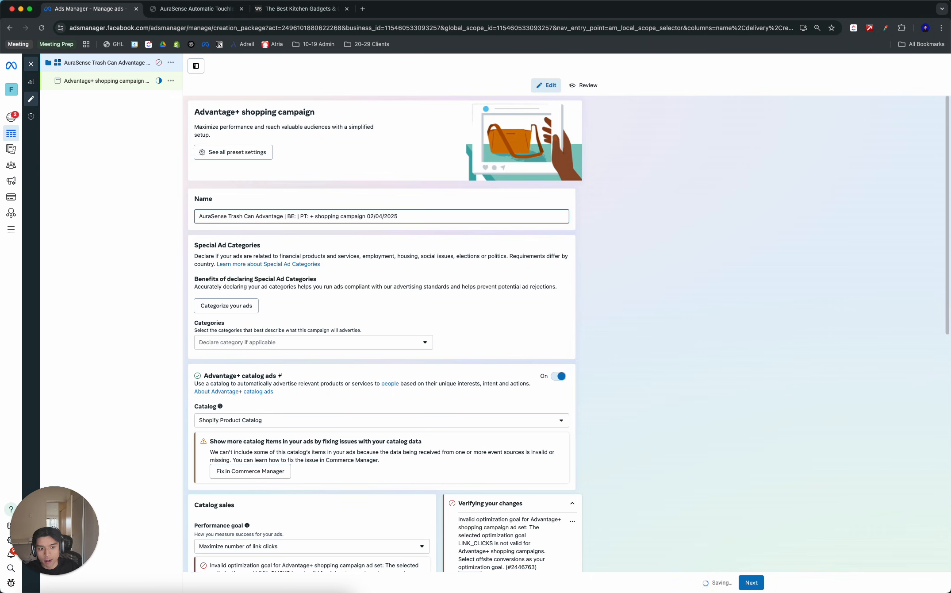
pyautogui.moveTo(291, 215); pyautogui.dragTo(303, 217)
pyautogui.click(299, 218)
pyautogui.hotkey('alt', 'shift', 'Left')
pyautogui.doubleClick(298, 217)
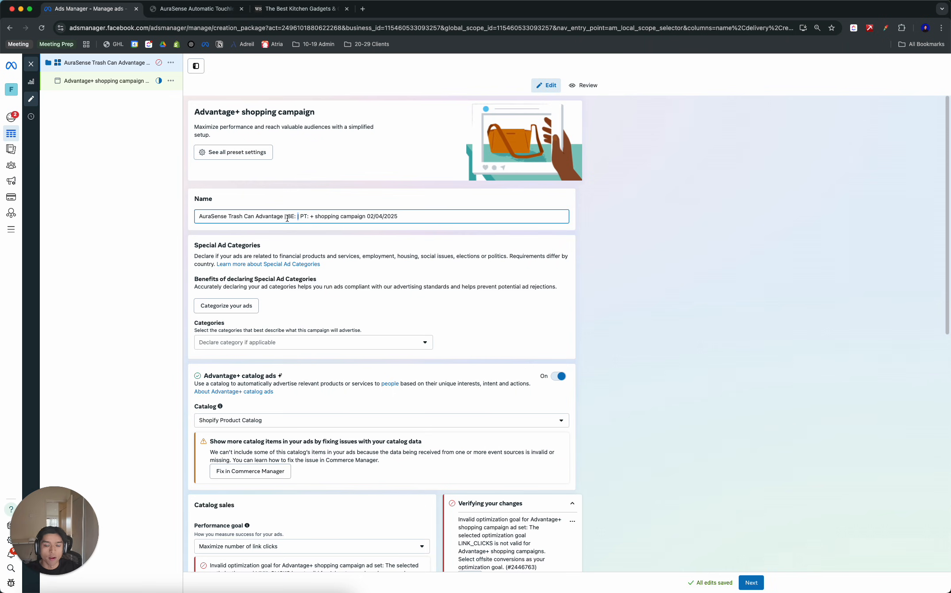
pyautogui.click(300, 204)
pyautogui.click(292, 216)
pyautogui.moveTo(288, 217); pyautogui.dragTo(301, 216)
pyautogui.click(309, 203)
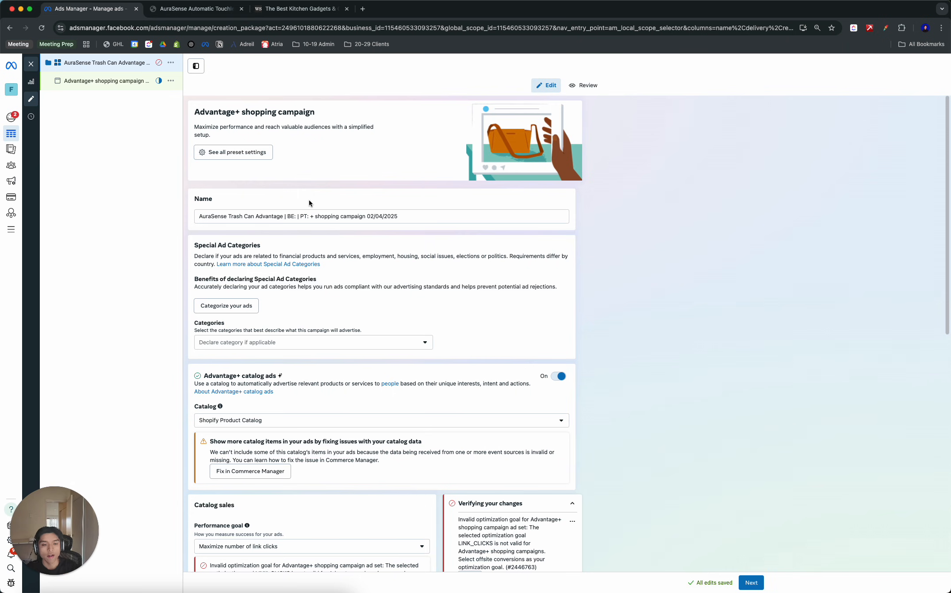
pyautogui.click(300, 216)
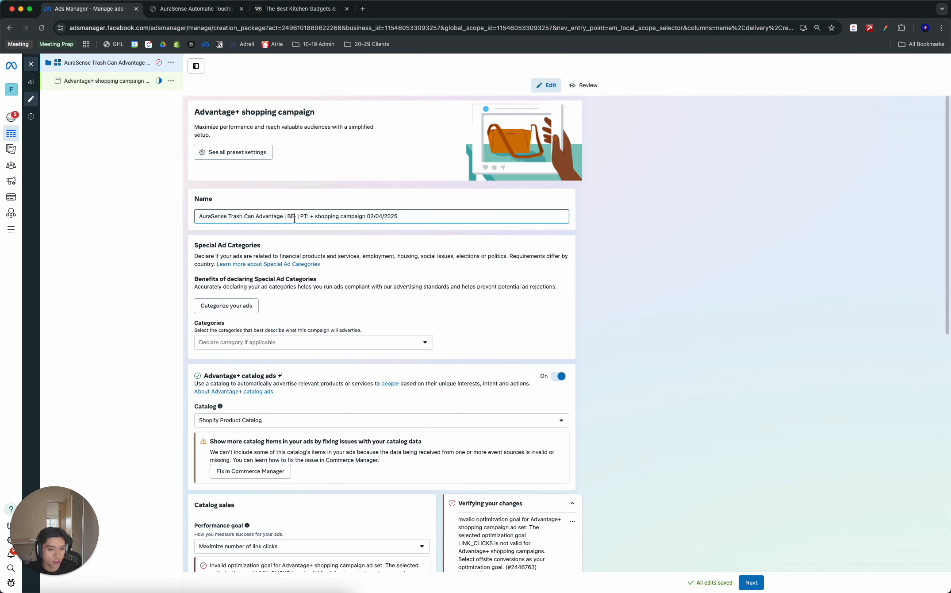
pyautogui.click(302, 210)
pyautogui.click(306, 215)
pyautogui.click(331, 202)
pyautogui.click(307, 216)
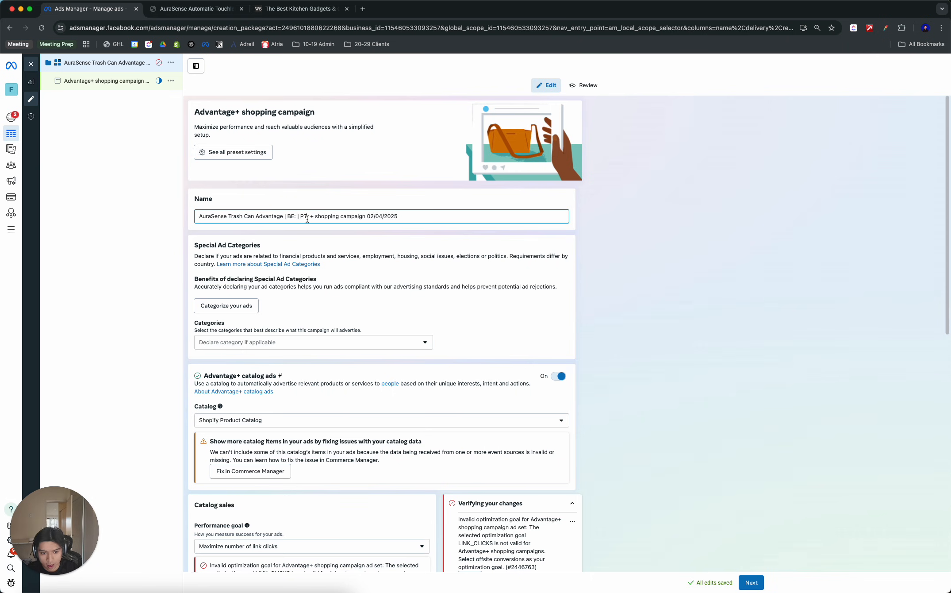
pyautogui.write('|')
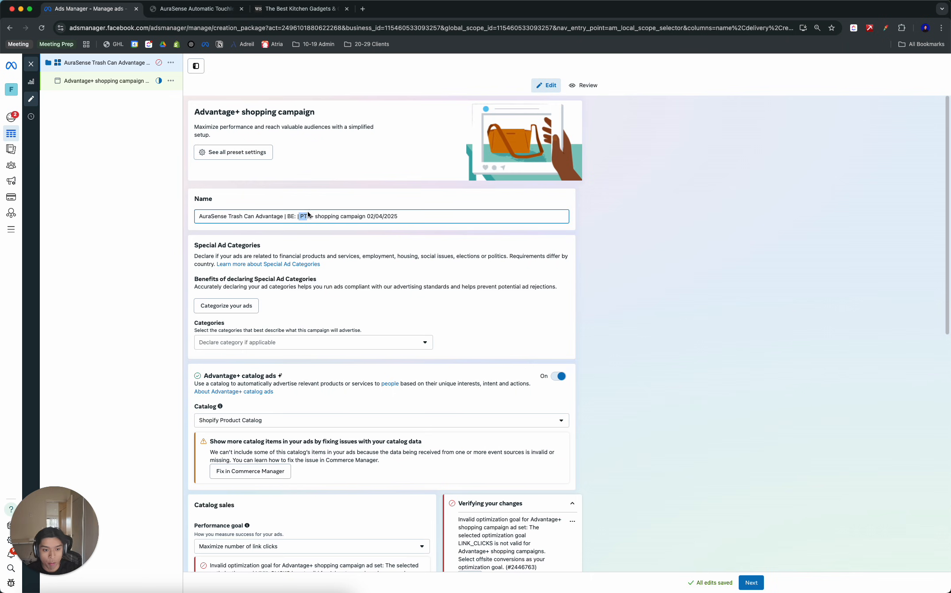
pyautogui.click(311, 206)
# - Add "| TCC:" directly after "PT:" in the campaign name
pyautogui.click(311, 217)
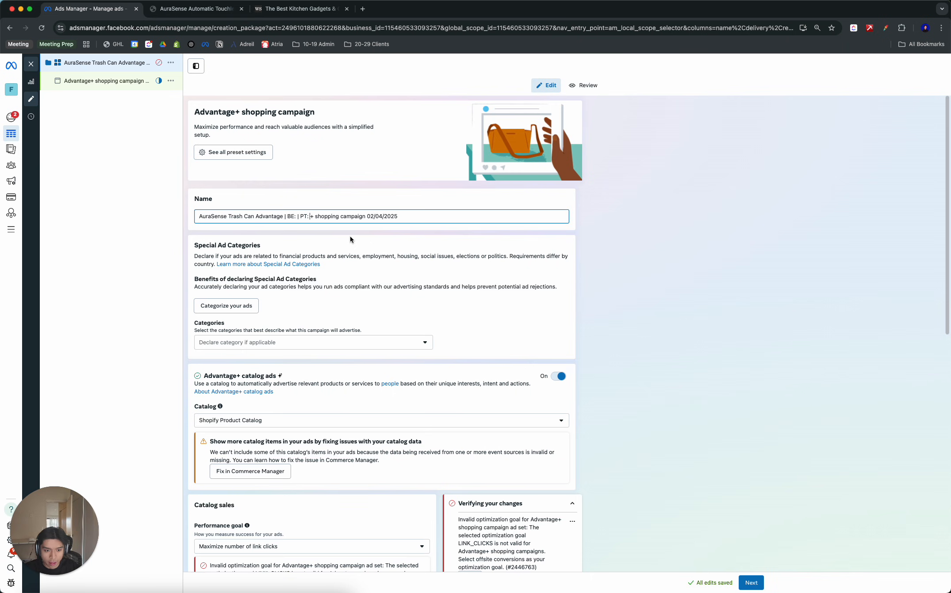
pyautogui.write('|')
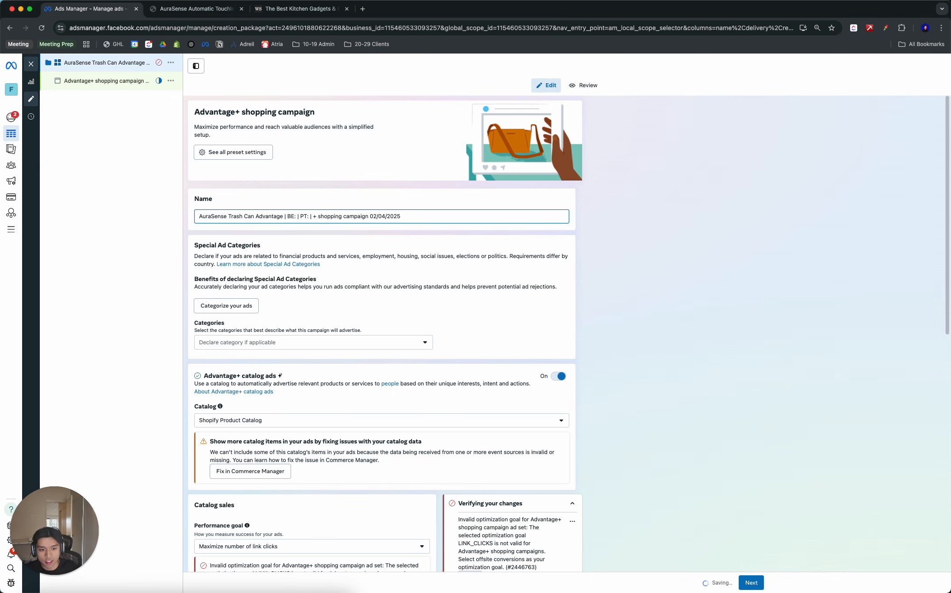
pyautogui.write(' TCC:')
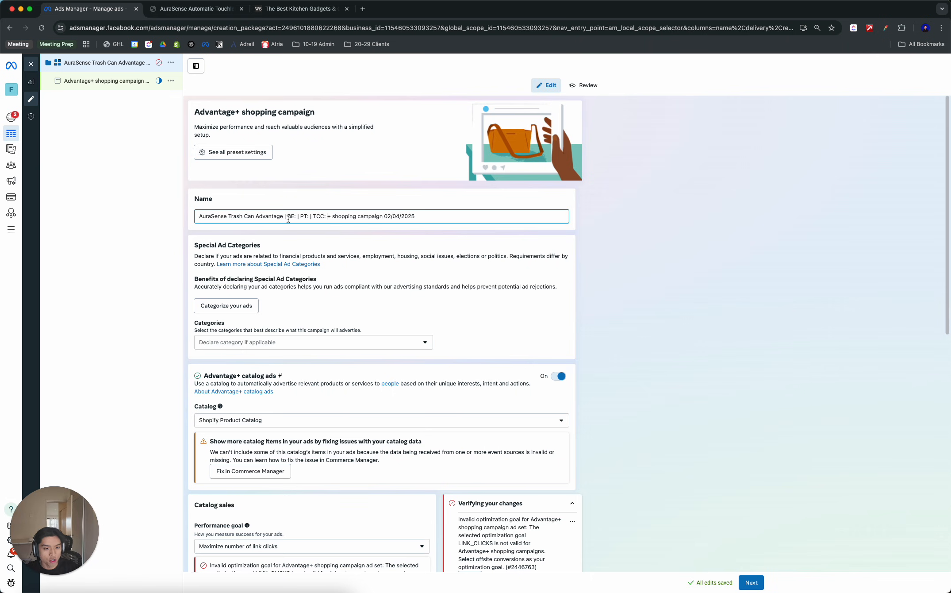
pyautogui.moveTo(289, 215); pyautogui.dragTo(298, 216)
pyautogui.click(316, 199)
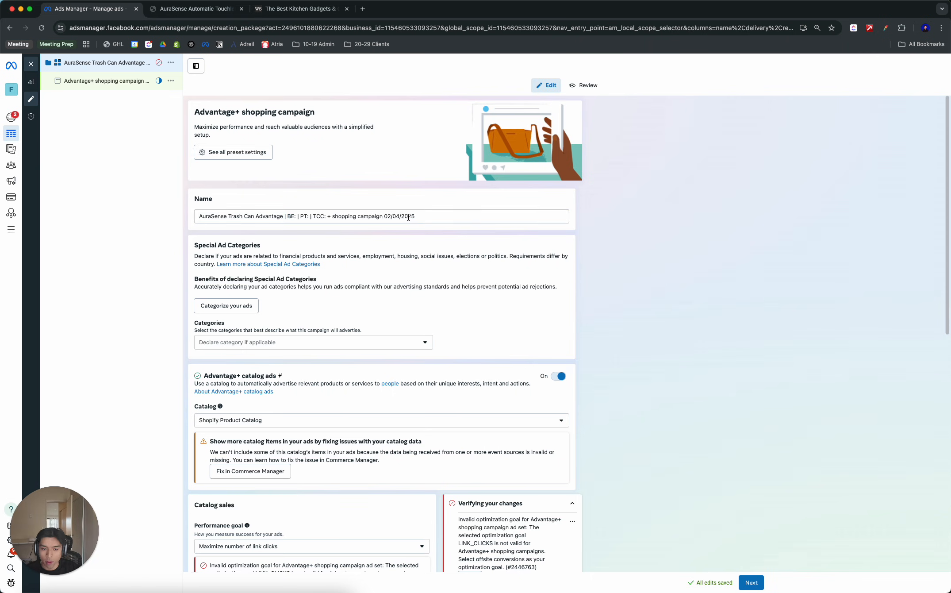
pyautogui.click(310, 215)
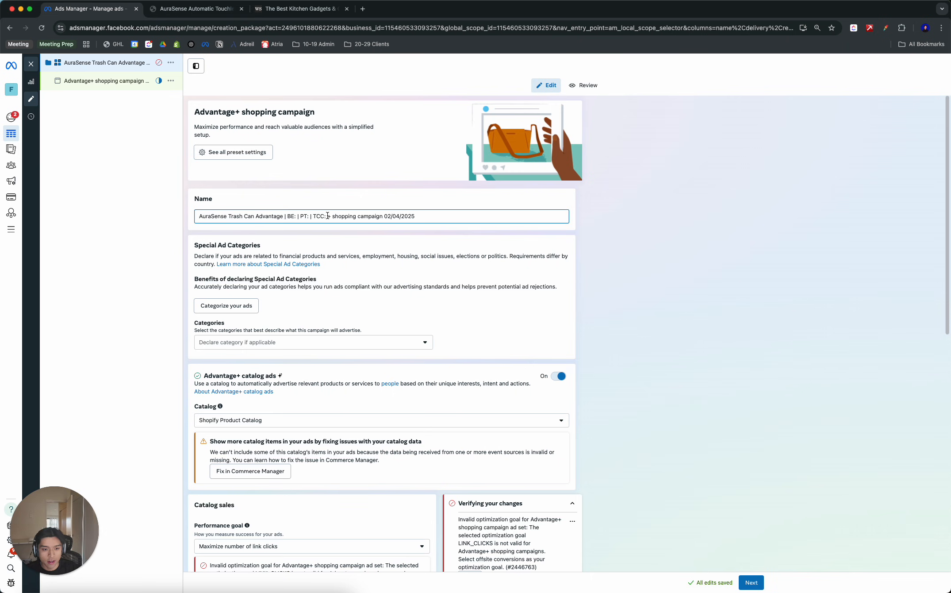
pyautogui.click(321, 229)
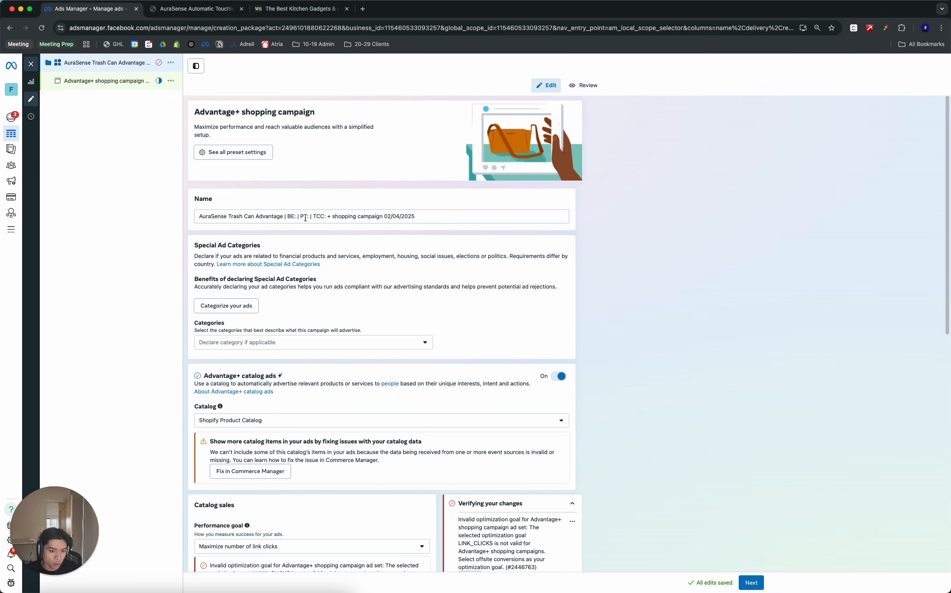
pyautogui.click(306, 218)
pyautogui.moveTo(418, 217); pyautogui.dragTo(328, 219)
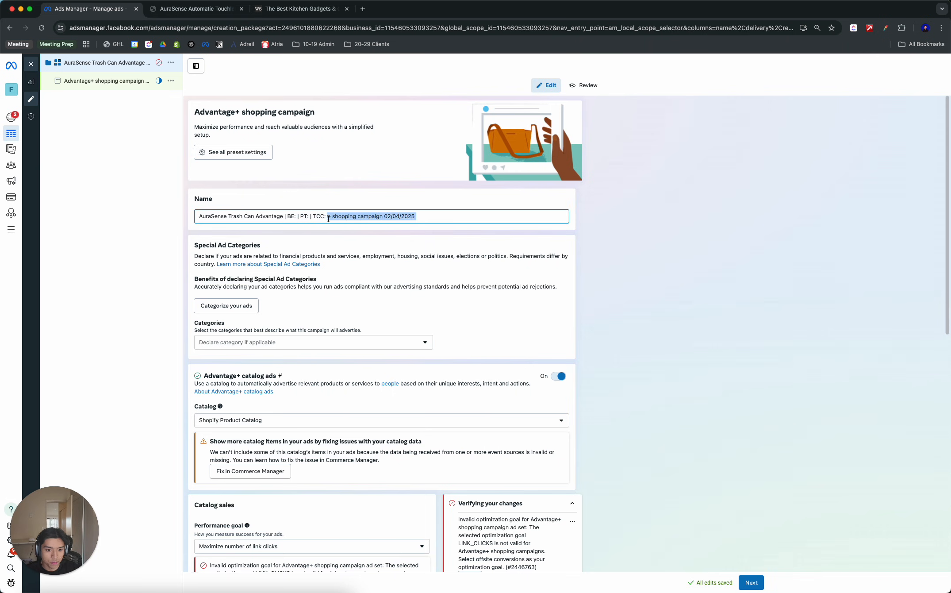
pyautogui.press('Right')
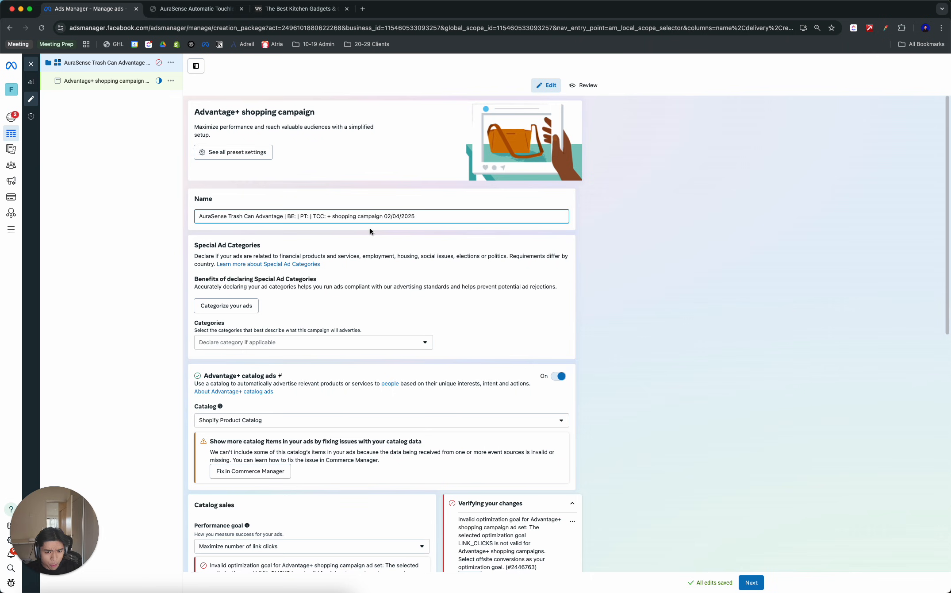
pyautogui.click(370, 229)
pyautogui.moveTo(327, 218); pyautogui.dragTo(476, 221)
pyautogui.click(357, 316)
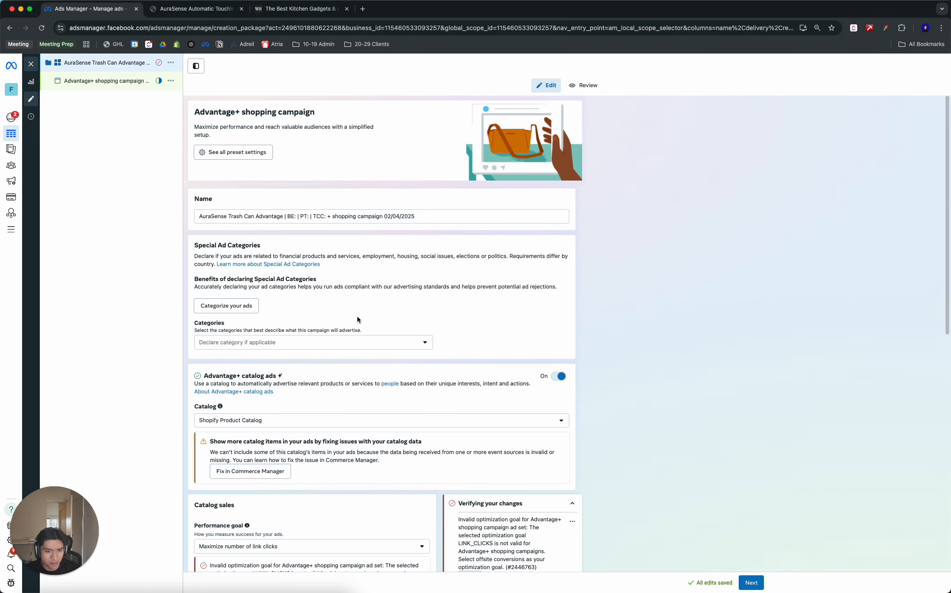
# - Turn off Advantage+ catalog ads for the campaign
pyautogui.click(558, 376)
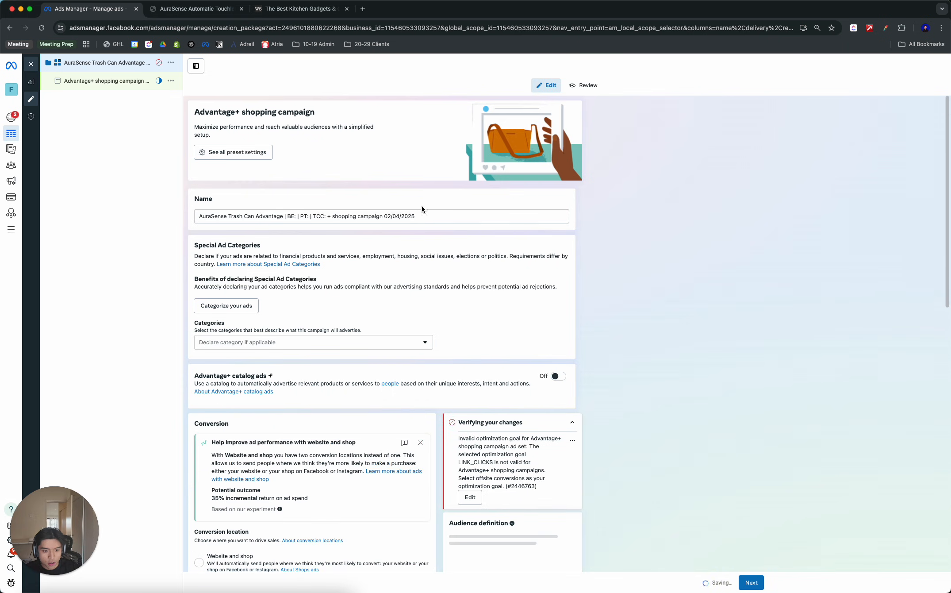
pyautogui.moveTo(418, 216); pyautogui.dragTo(455, 213)
pyautogui.click(293, 217)
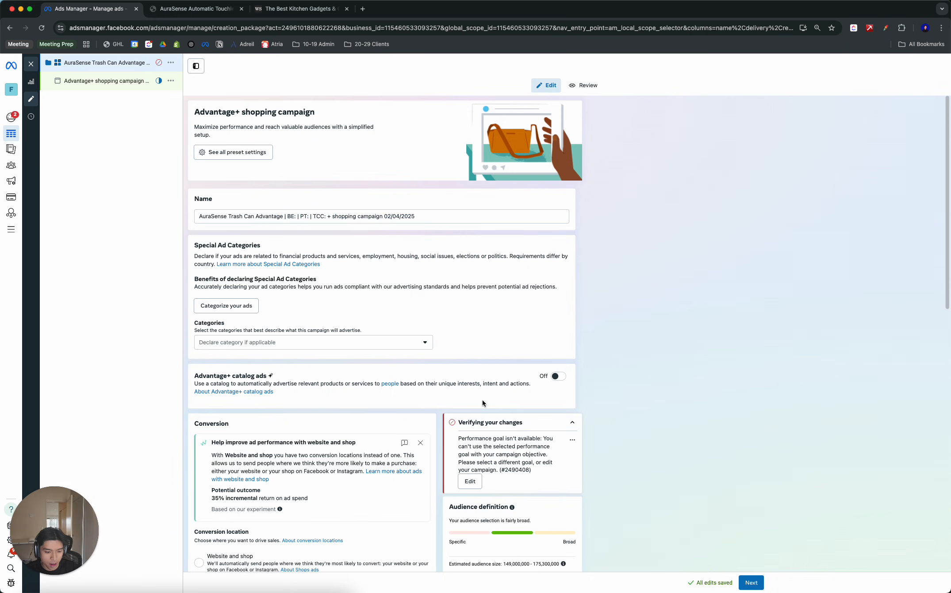
# - Choose Maximize number of conversions as the performance goal and God Tier Ecom Pixel as the dataset
pyautogui.scroll(-5, 482, 400)
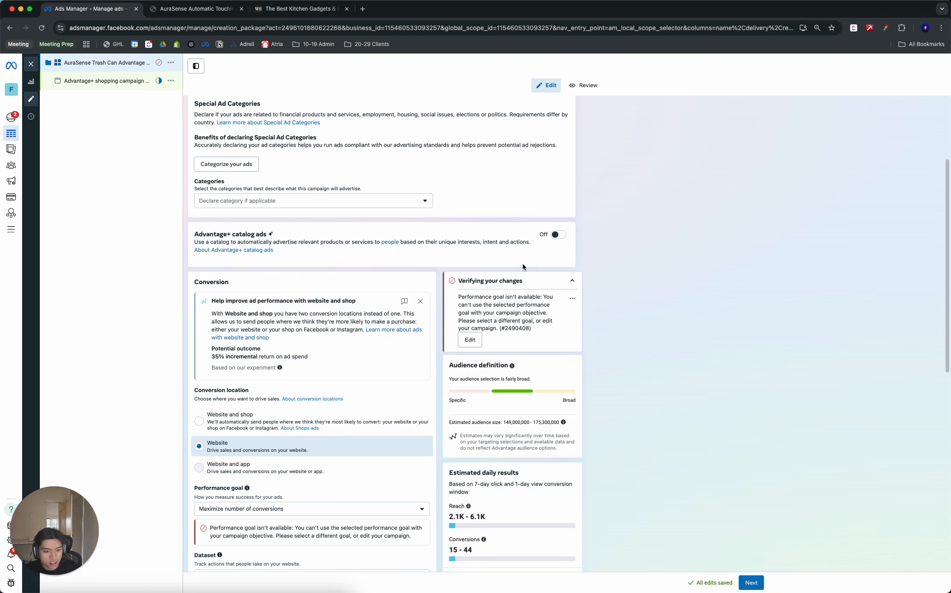
pyautogui.scroll(-5, 597, 302)
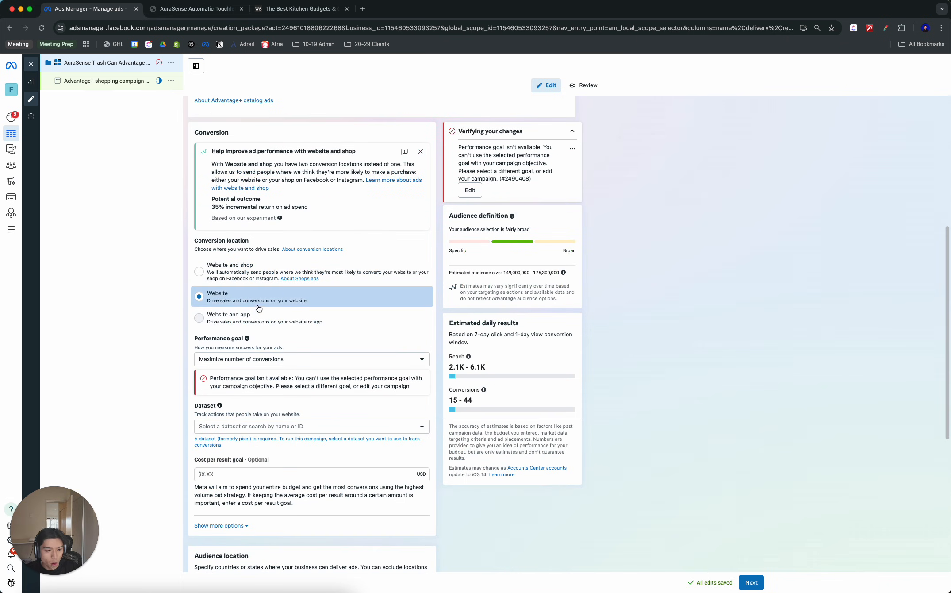
pyautogui.click(249, 358)
pyautogui.click(265, 381)
pyautogui.click(278, 426)
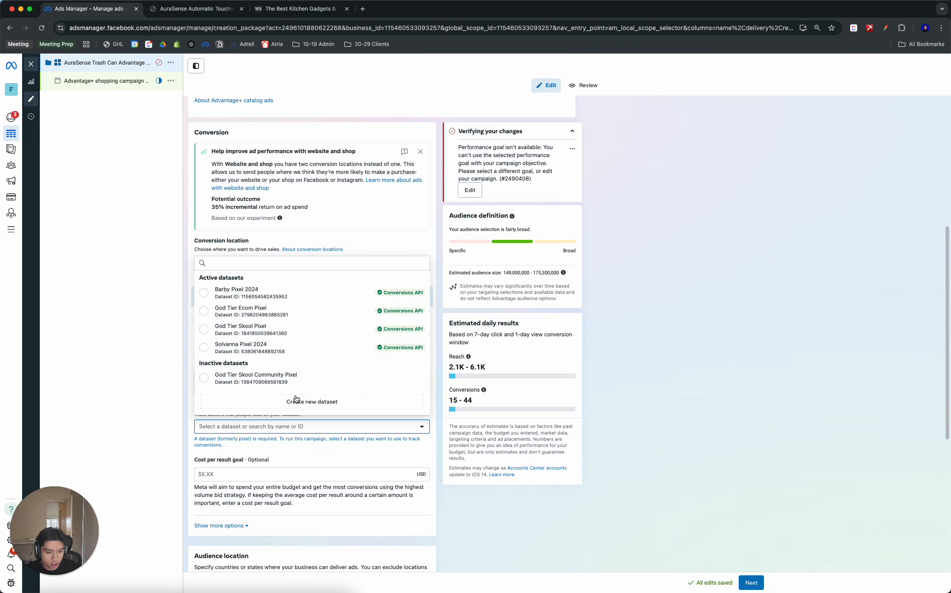
pyautogui.click(254, 314)
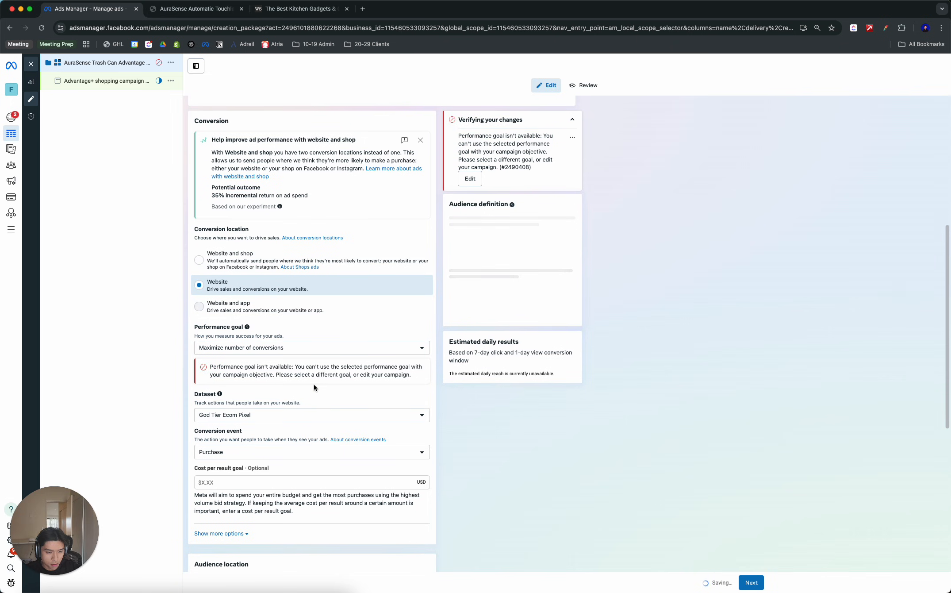
# - Edit the attribution setting to 1 day click-through, with engaged-view and view-through both set to None
pyautogui.click(221, 431)
pyautogui.scroll(-3, 338, 340)
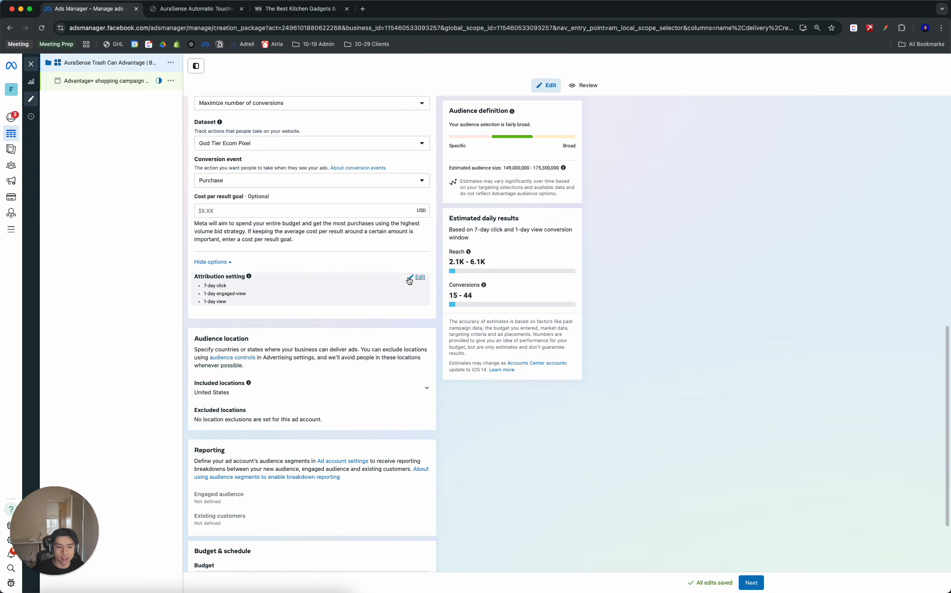
pyautogui.click(409, 279)
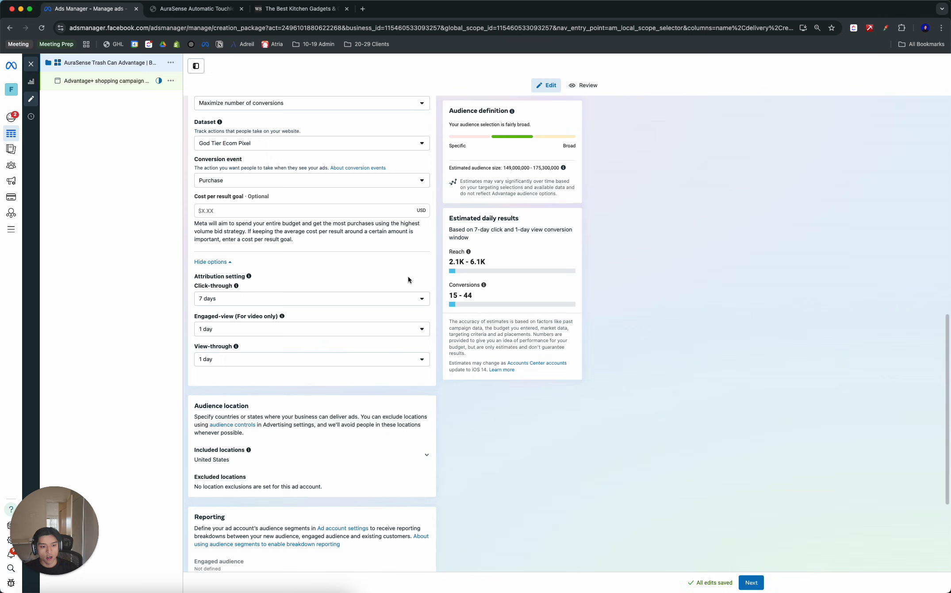
pyautogui.click(348, 299)
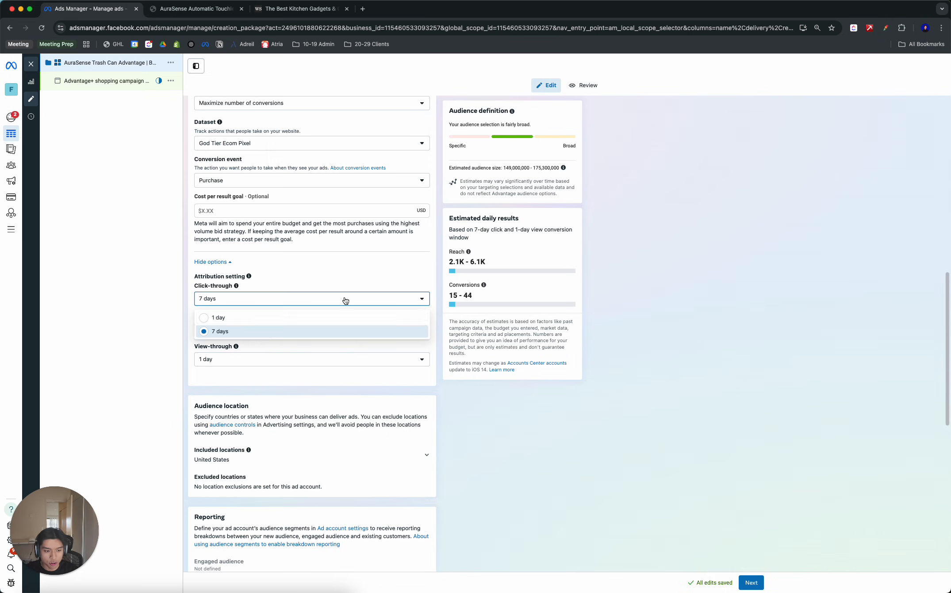
pyautogui.click(242, 327)
pyautogui.click(287, 328)
pyautogui.click(230, 348)
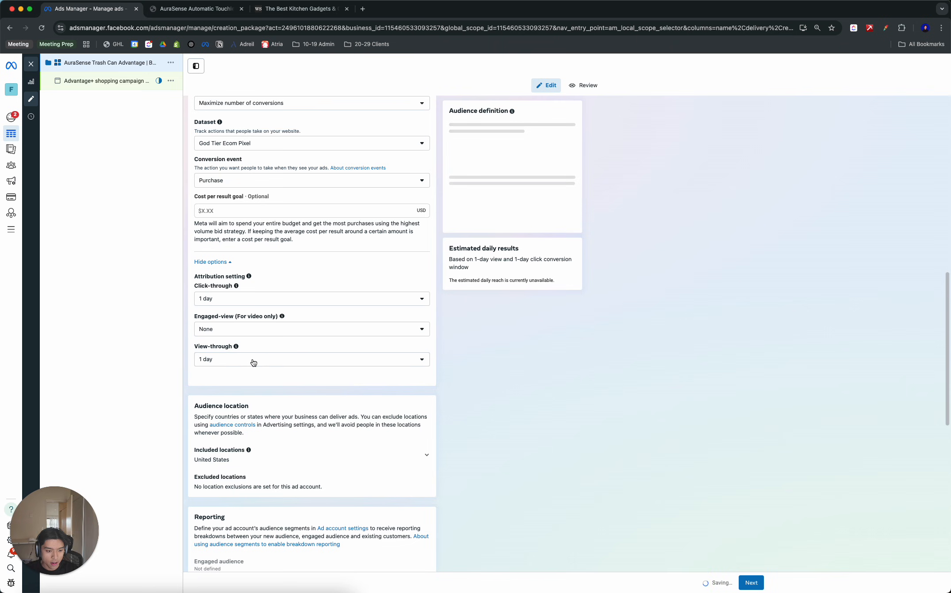
pyautogui.click(248, 359)
pyautogui.click(234, 377)
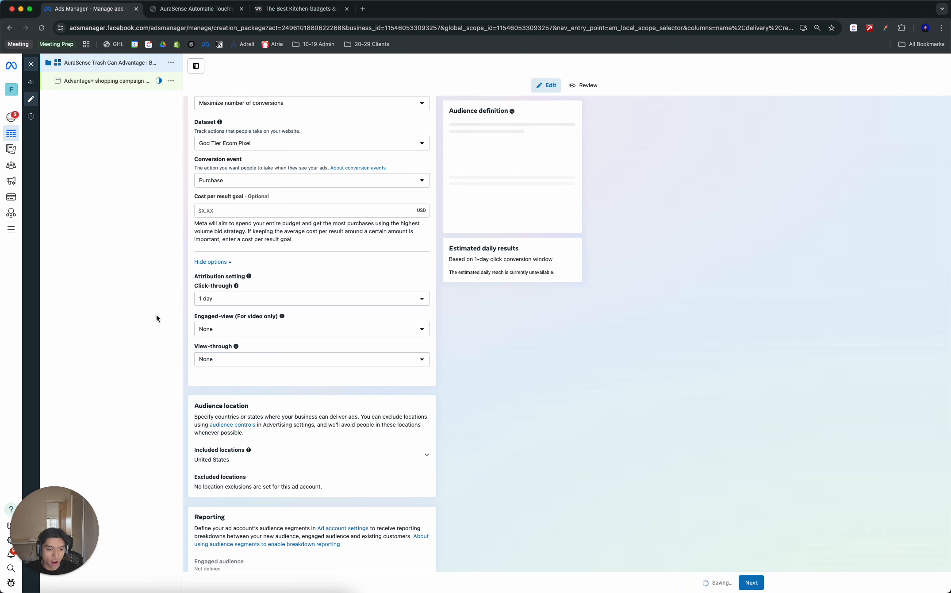
# - Set the click-through attribution window to 7 days
pyautogui.scroll(3, 219, 219)
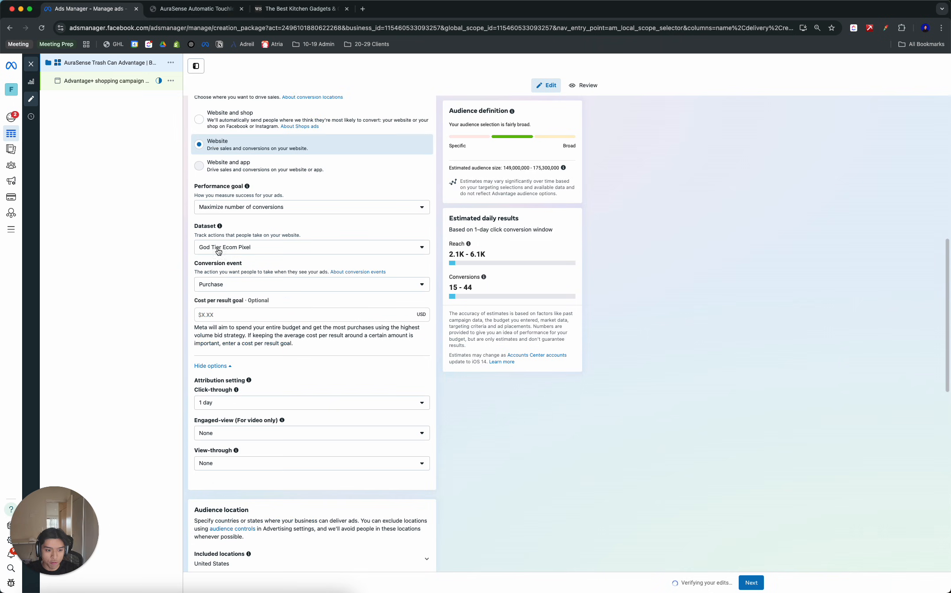
pyautogui.click(227, 402)
pyautogui.click(220, 436)
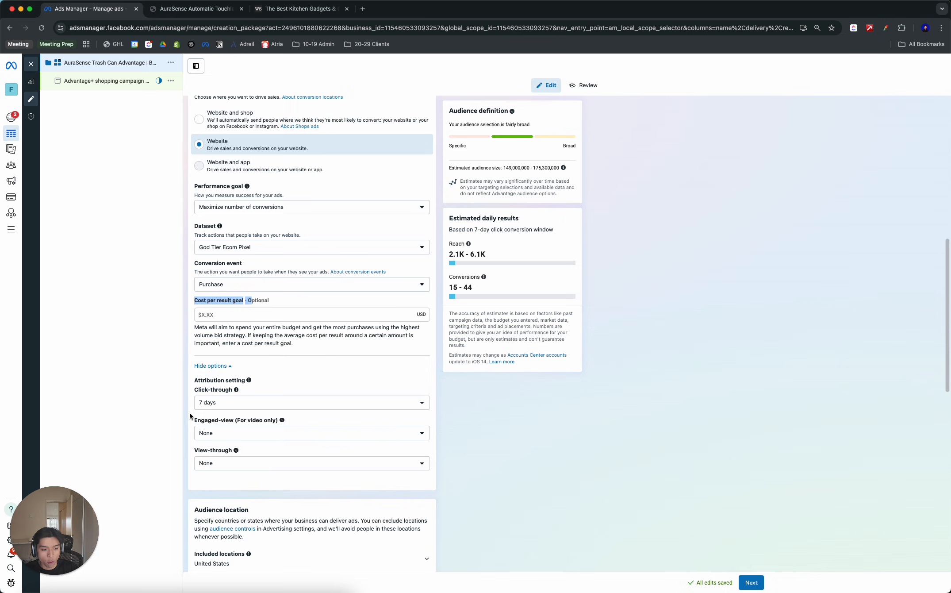
# - Set the click-through attribution window to 1 day
pyautogui.click(286, 402)
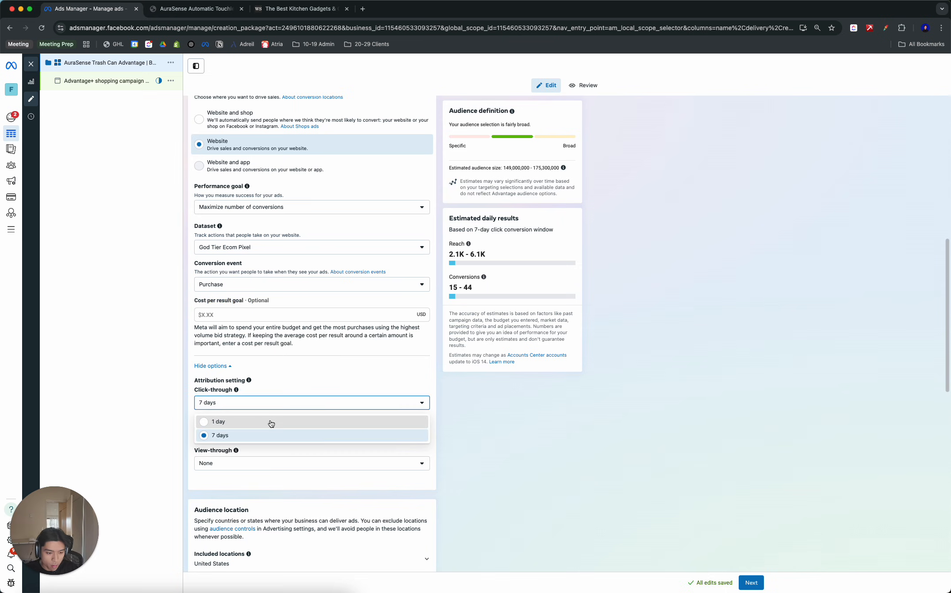
pyautogui.click(270, 421)
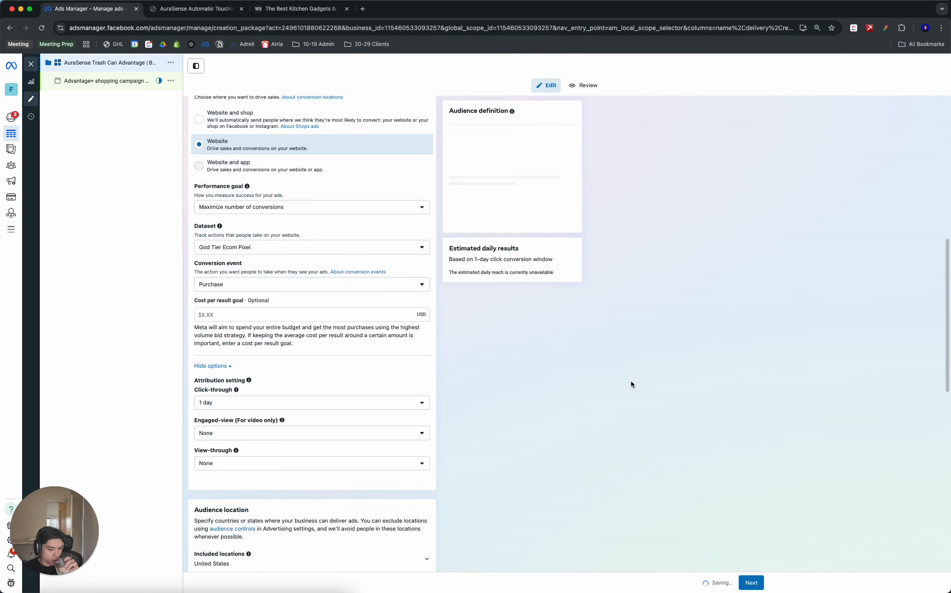
# - Expand the included audience locations and browse for countries to add alongside the United States
pyautogui.scroll(-5, 469, 387)
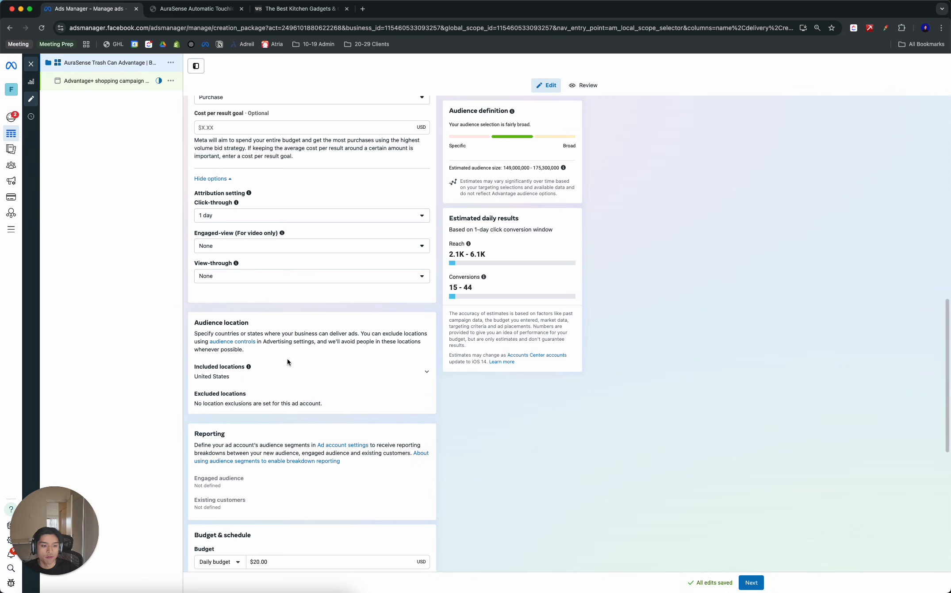
pyautogui.click(318, 374)
pyautogui.click(416, 439)
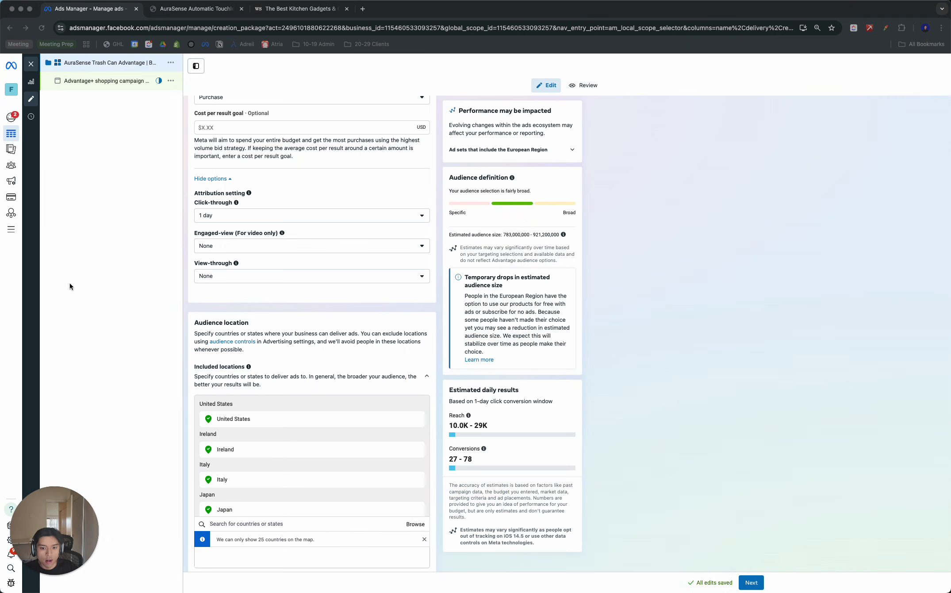
# - Review the full list of countries in the campaign's included audience locations
pyautogui.scroll(-1, 329, 322)
pyautogui.scroll(-3, 329, 323)
pyautogui.scroll(-5, 329, 328)
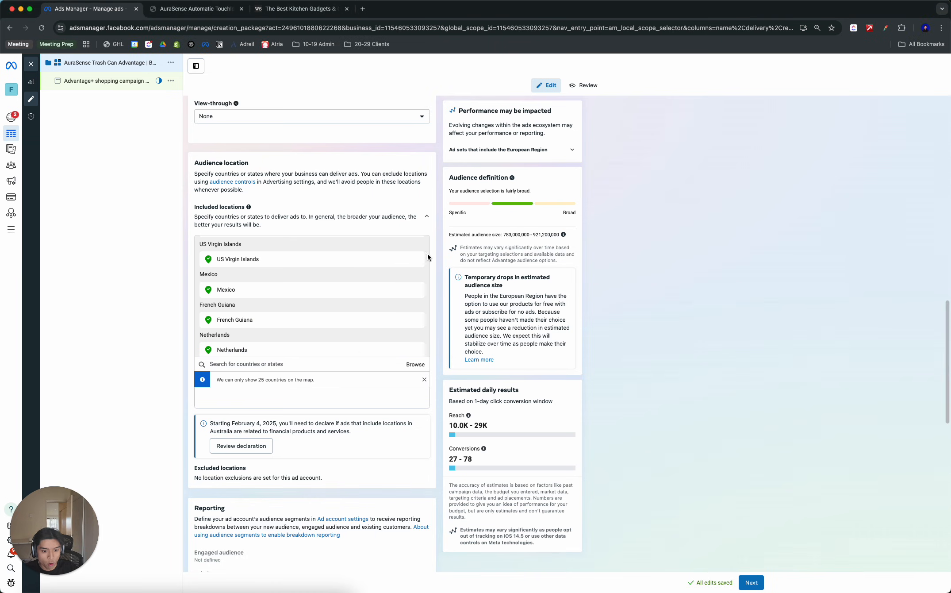
pyautogui.scroll(-5, 351, 288)
pyautogui.scroll(10, 351, 287)
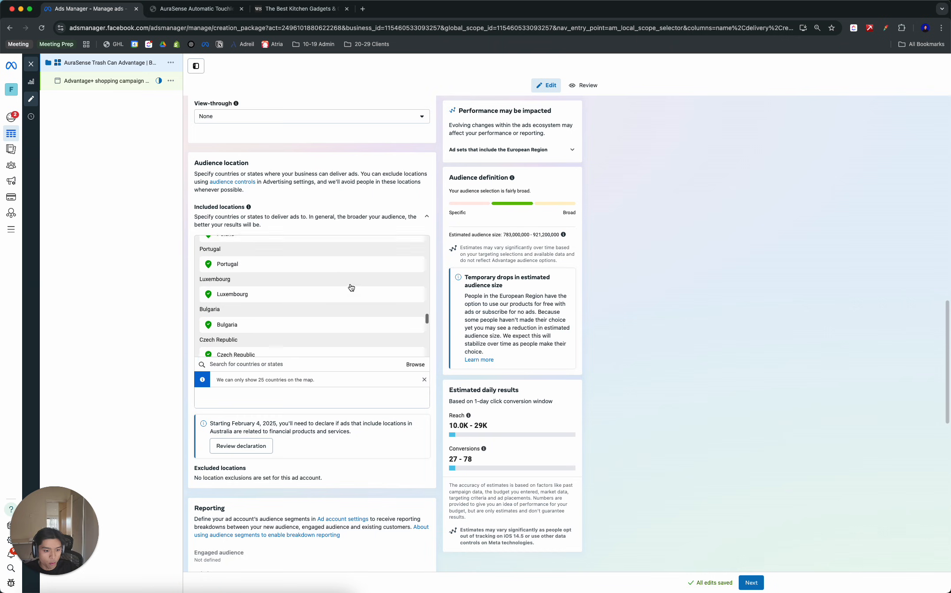
pyautogui.scroll(1, 351, 288)
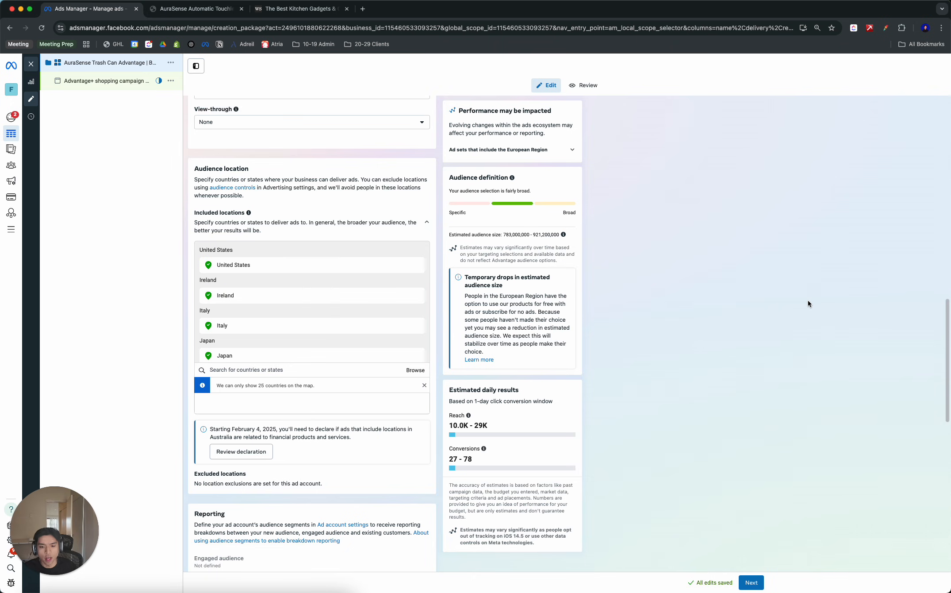
pyautogui.scroll(-5, 318, 335)
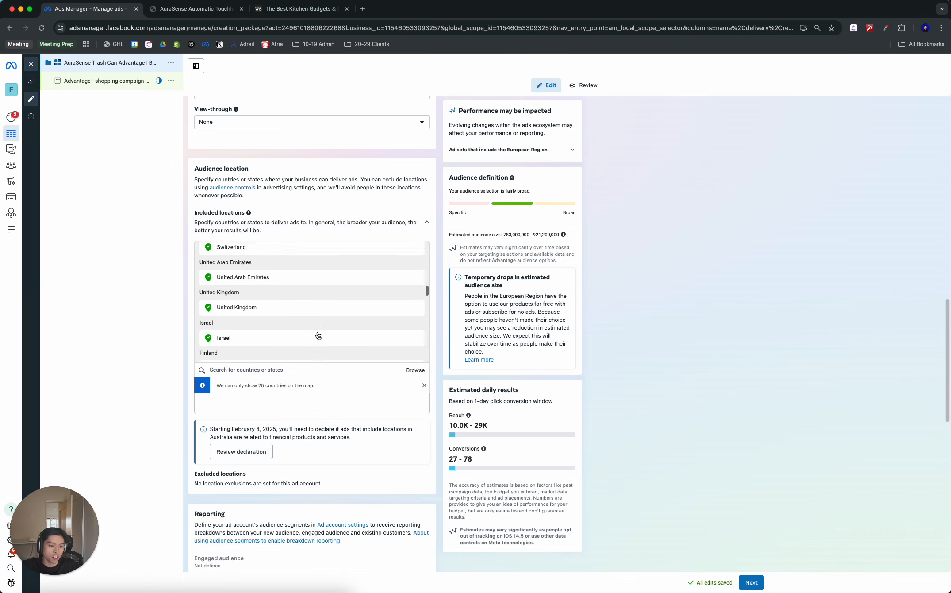
pyautogui.scroll(5, 319, 335)
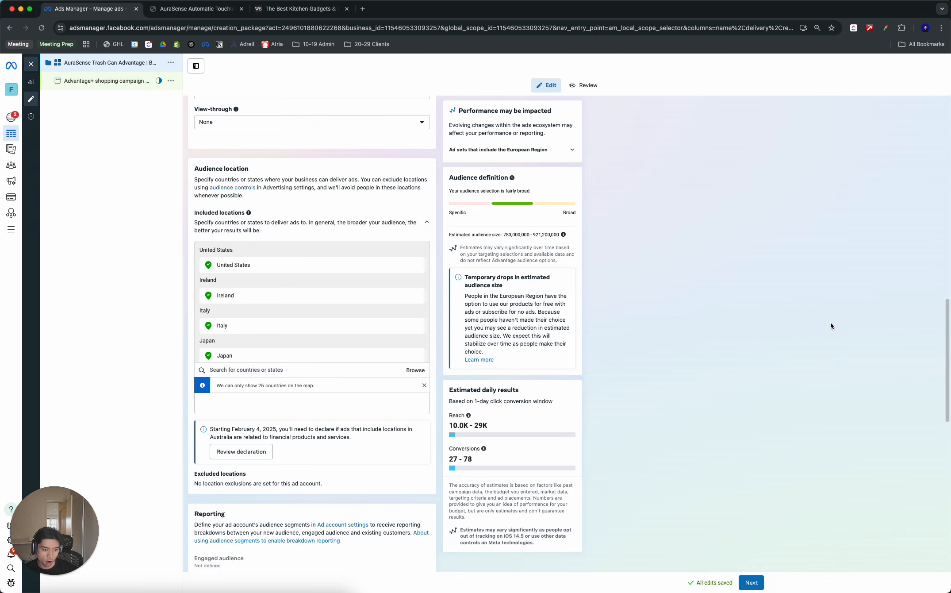
pyautogui.scroll(-8, 831, 325)
pyautogui.scroll(6, 779, 281)
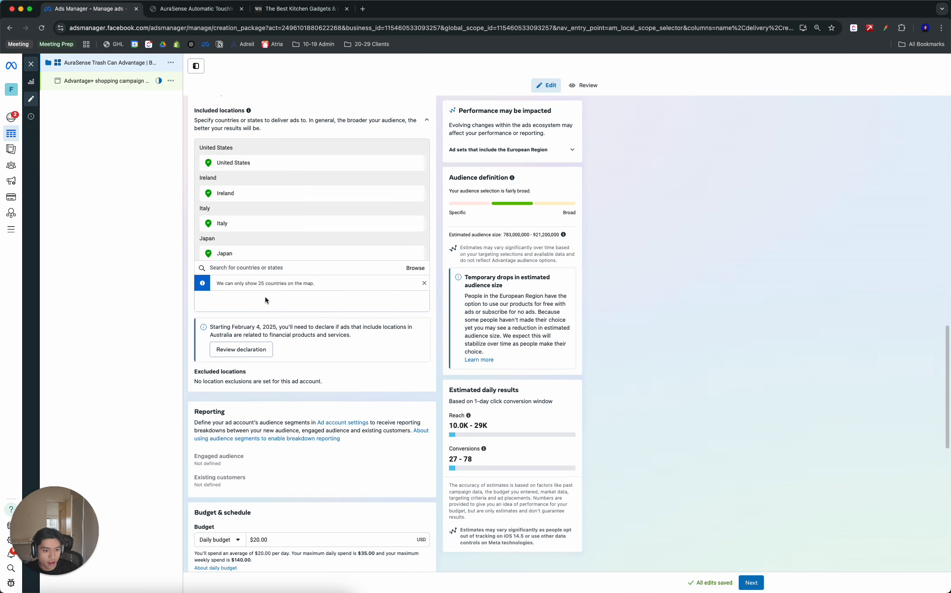
# - Set the campaign's daily budget to $250
pyautogui.scroll(-7, 266, 301)
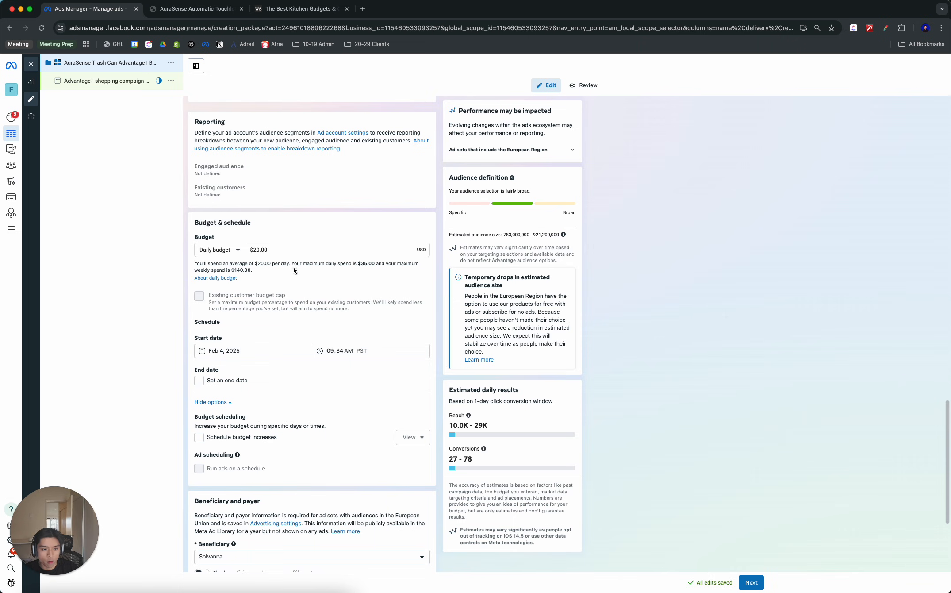
pyautogui.doubleClick(264, 245)
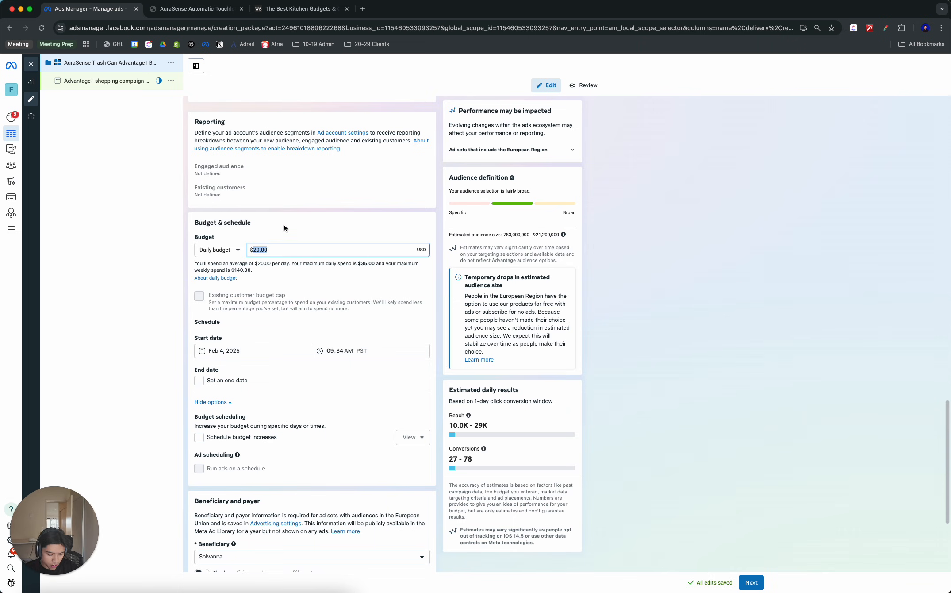
pyautogui.write('250')
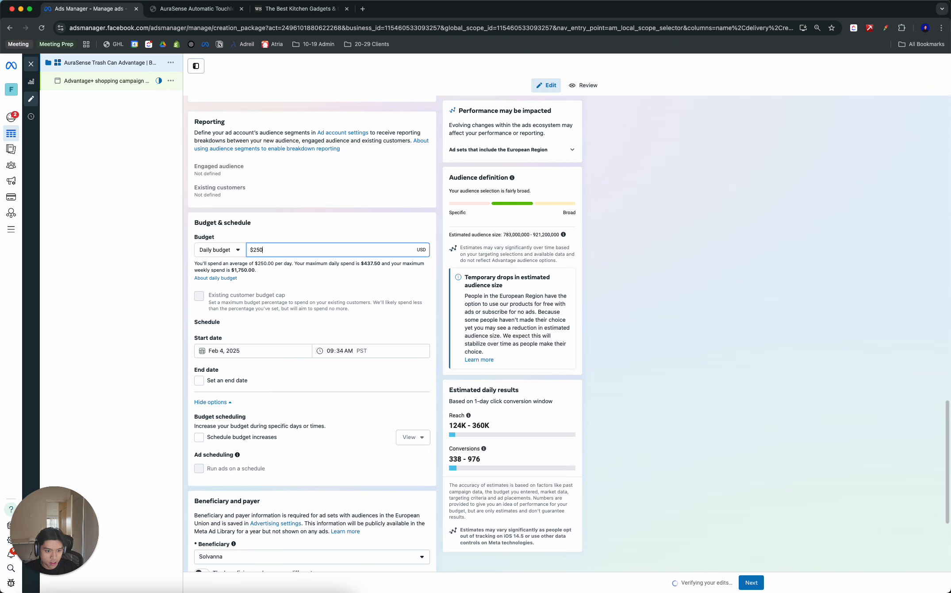
pyautogui.click(289, 223)
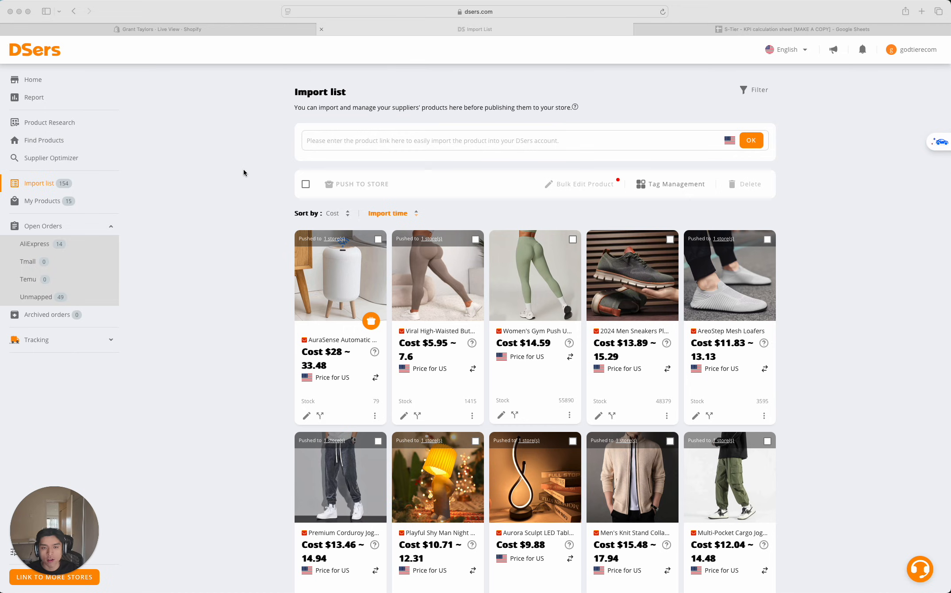
# - Switch to the DSers import list, open the AuraSense Automatic Touchless Trash Can for editing, and examine its variants' cost, price and profit margin
pyautogui.click(243, 172)
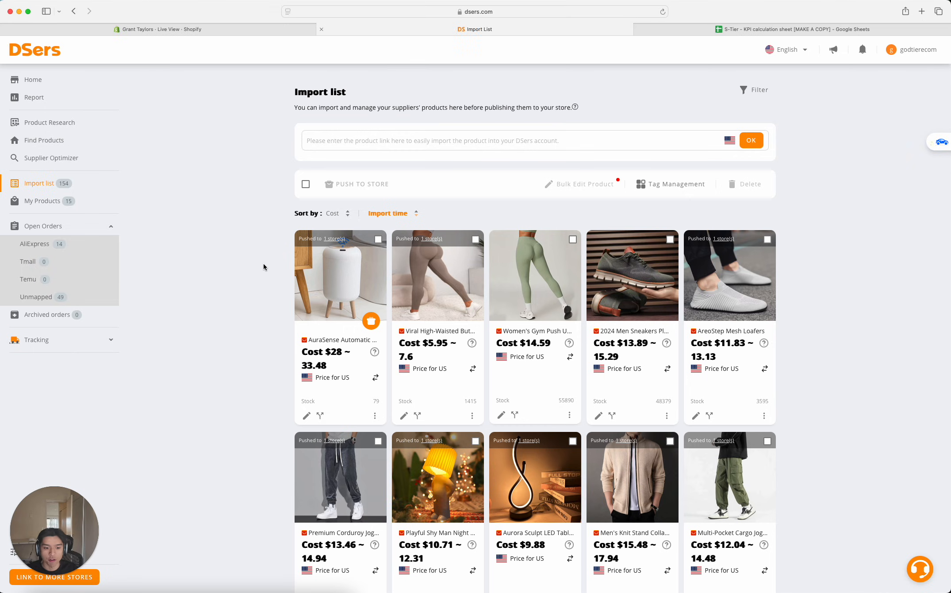
pyautogui.click(306, 415)
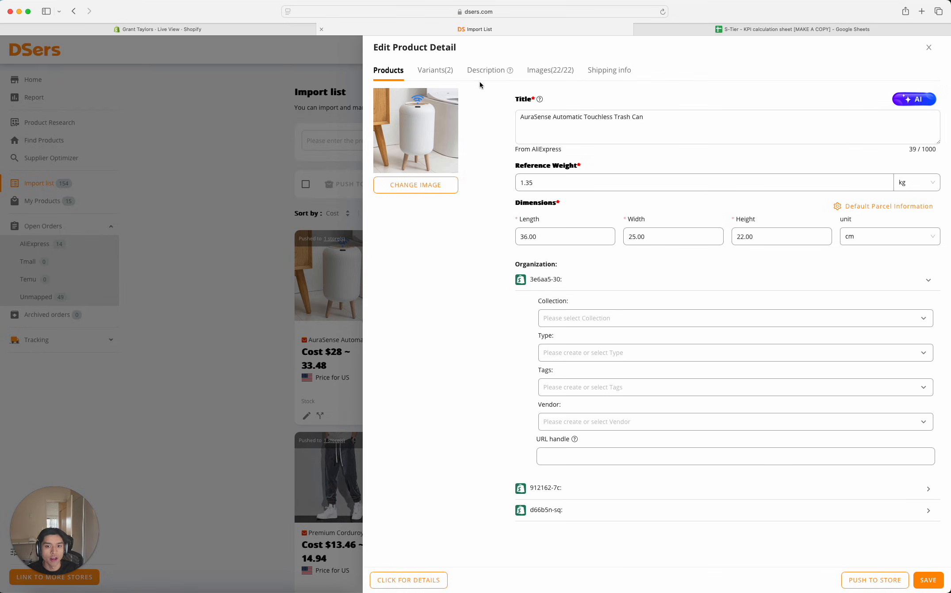
pyautogui.click(439, 71)
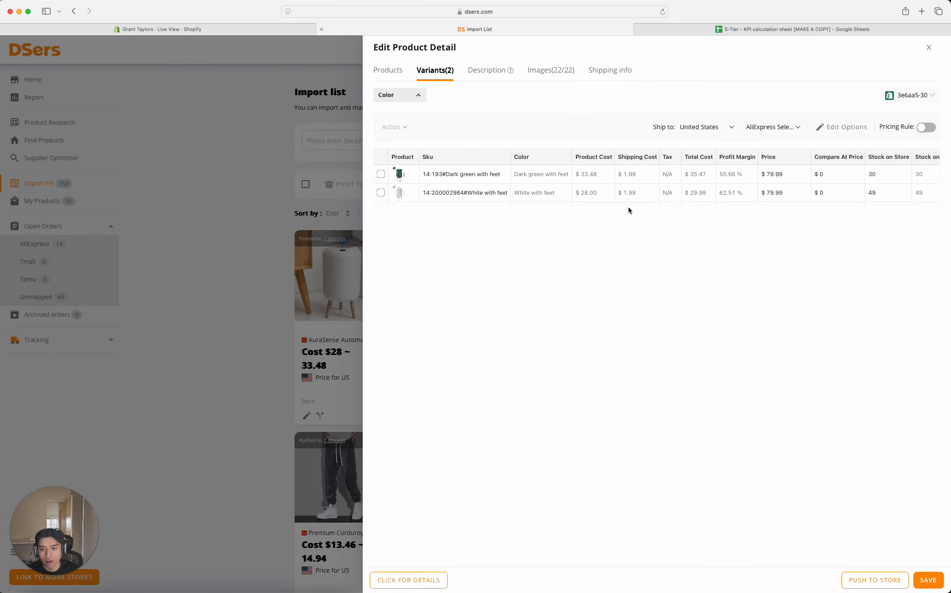
pyautogui.hscroll(5, 566, 195)
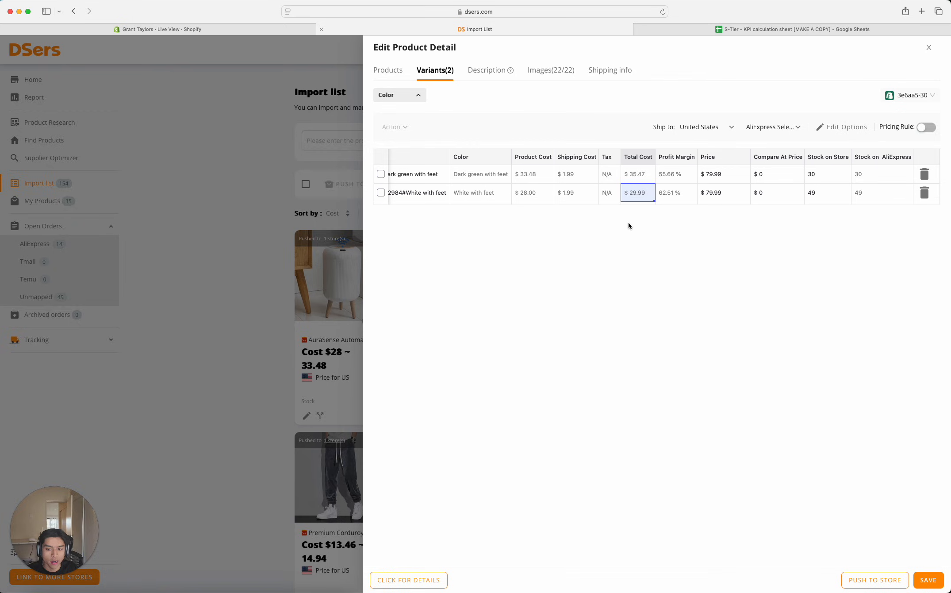
pyautogui.click(724, 193)
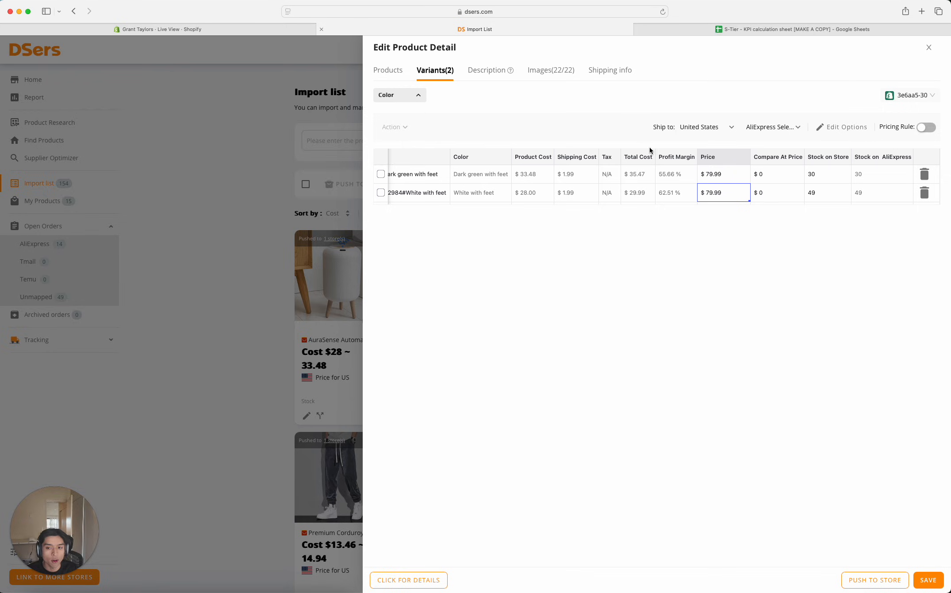
pyautogui.click(667, 193)
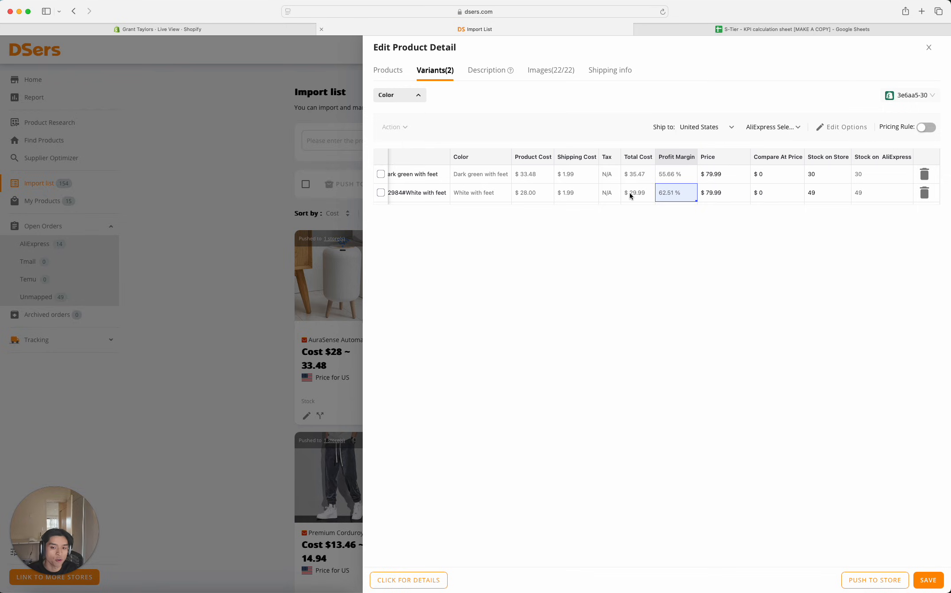
# - Try a price of $119 for the White with feet variant, and restore it to $79.99
pyautogui.click(732, 193)
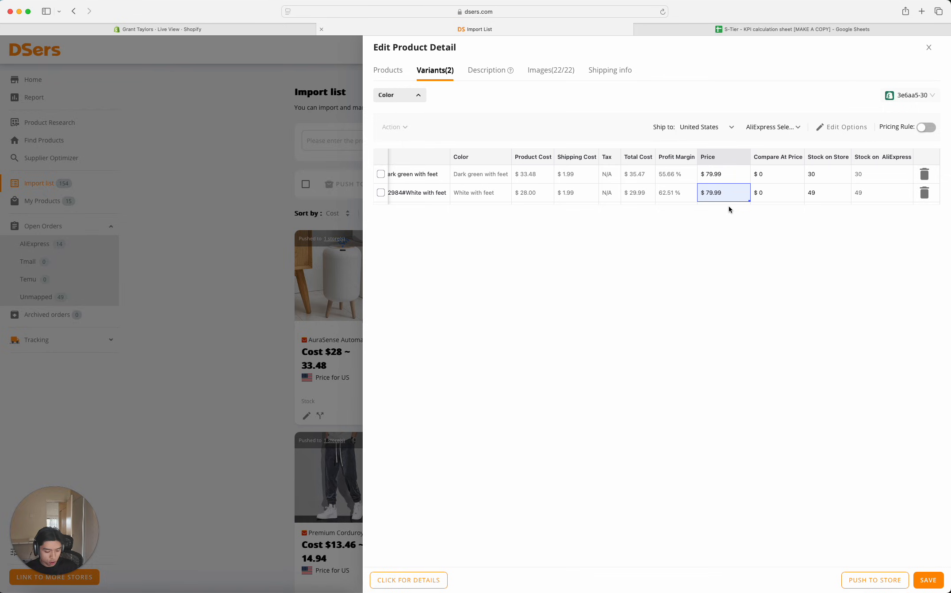
pyautogui.write('119')
pyautogui.press('Return')
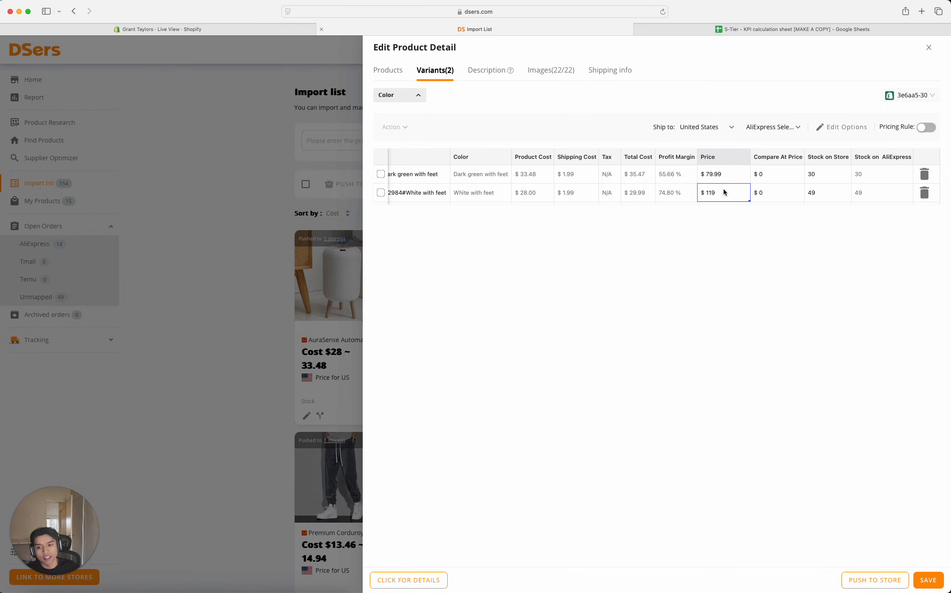
pyautogui.press('BackSpace')
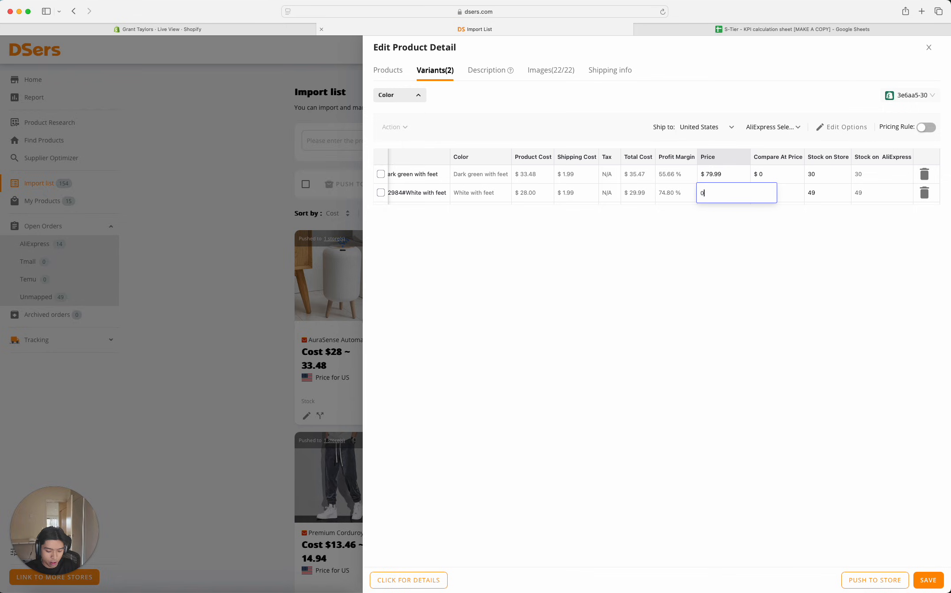
pyautogui.write('79.99')
pyautogui.press('Return')
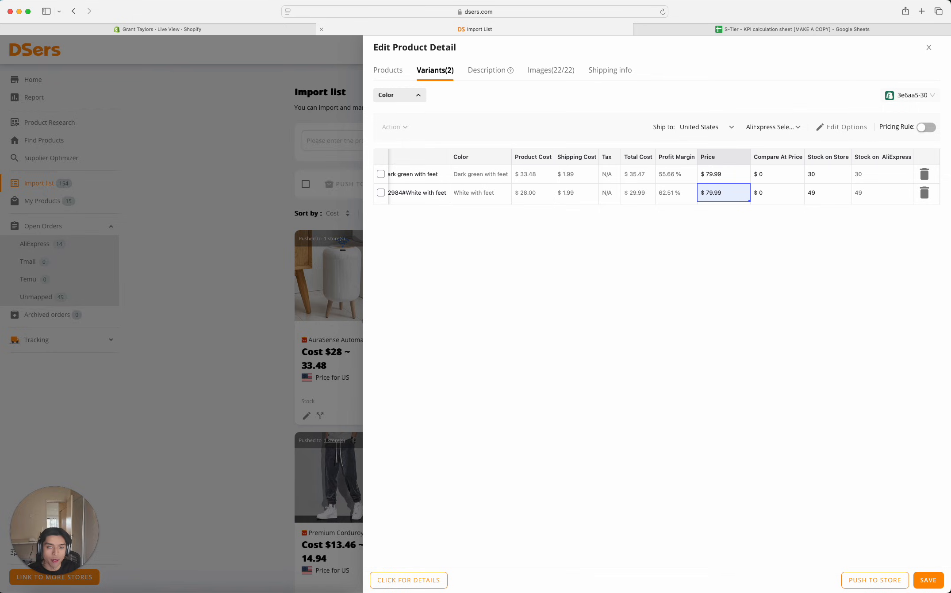
# - Check the White with feet variant's profit margin, total cost and price
pyautogui.click(678, 194)
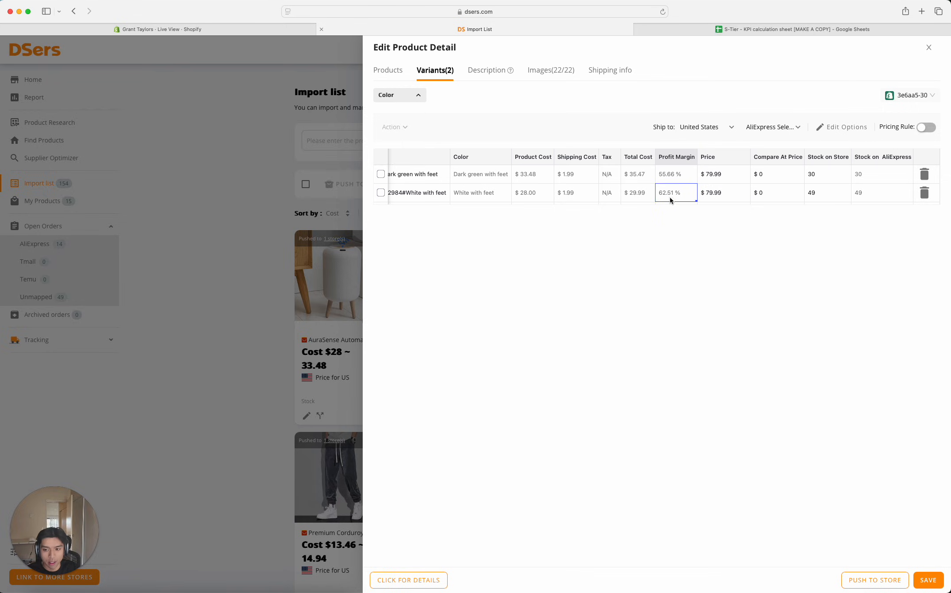
pyautogui.click(629, 197)
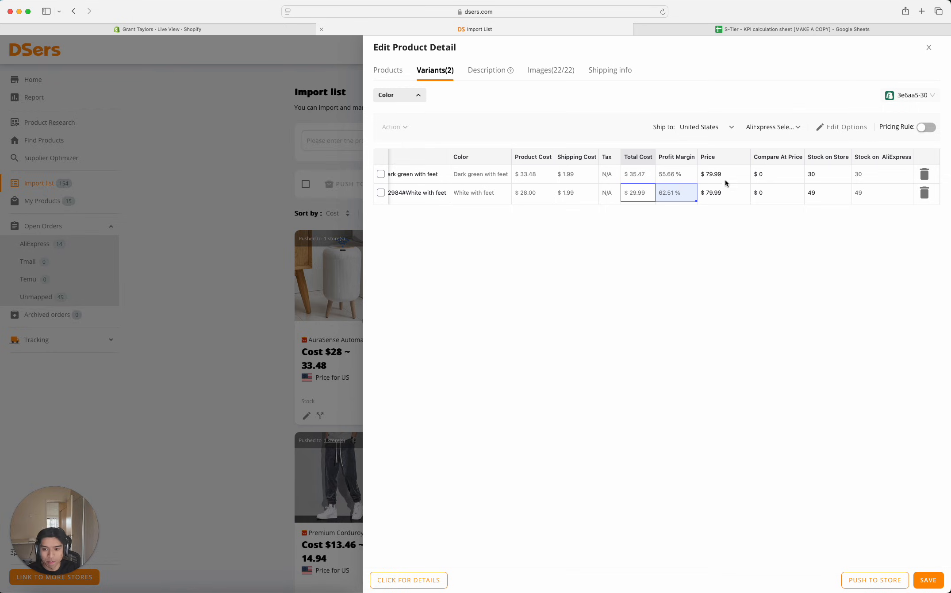
pyautogui.click(722, 194)
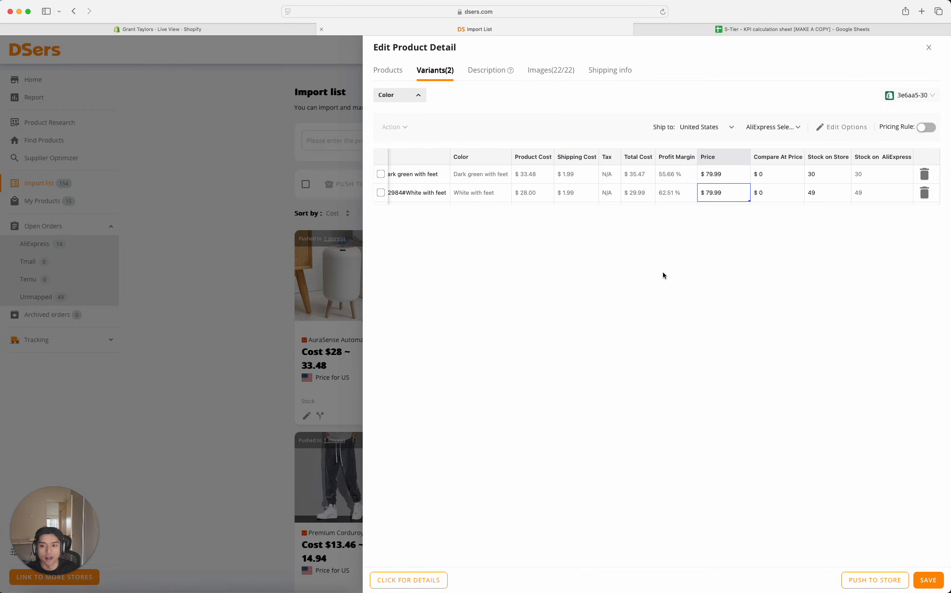
# - Switch to the KPI calculation sheet in Google Sheets and set the Average Order Value to $79.99
pyautogui.click(730, 31)
pyautogui.click(130, 154)
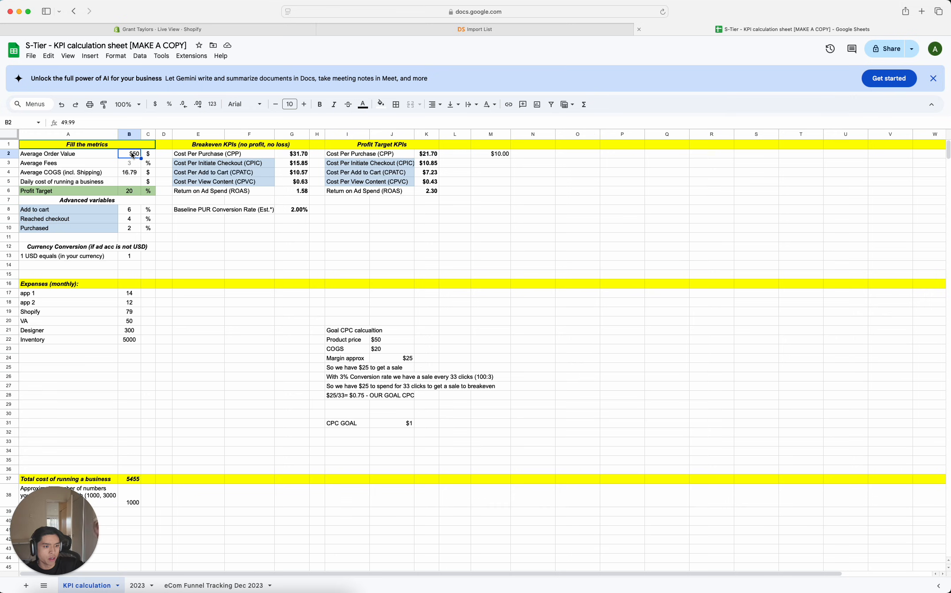
pyautogui.write('$')
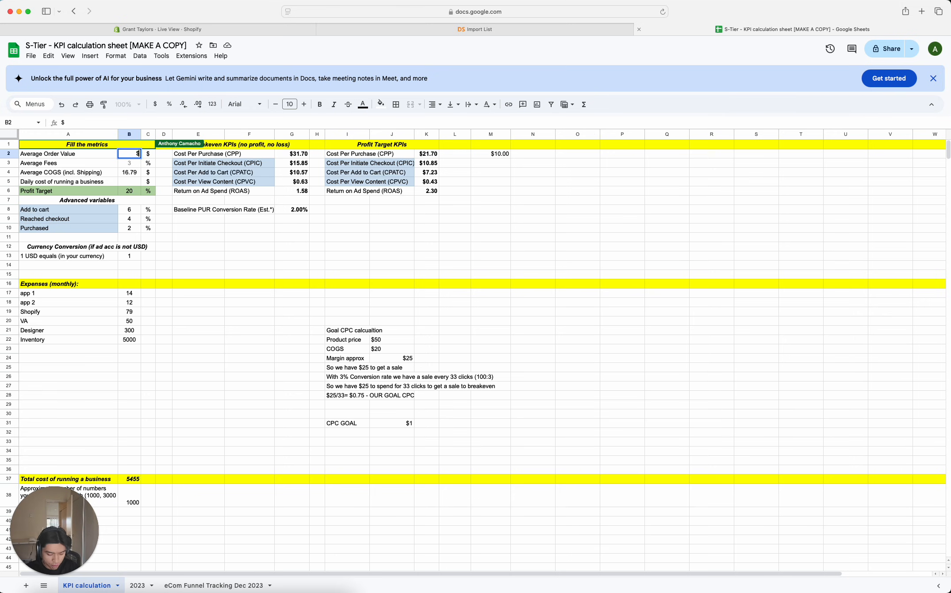
pyautogui.write('79.99')
pyautogui.press('Return')
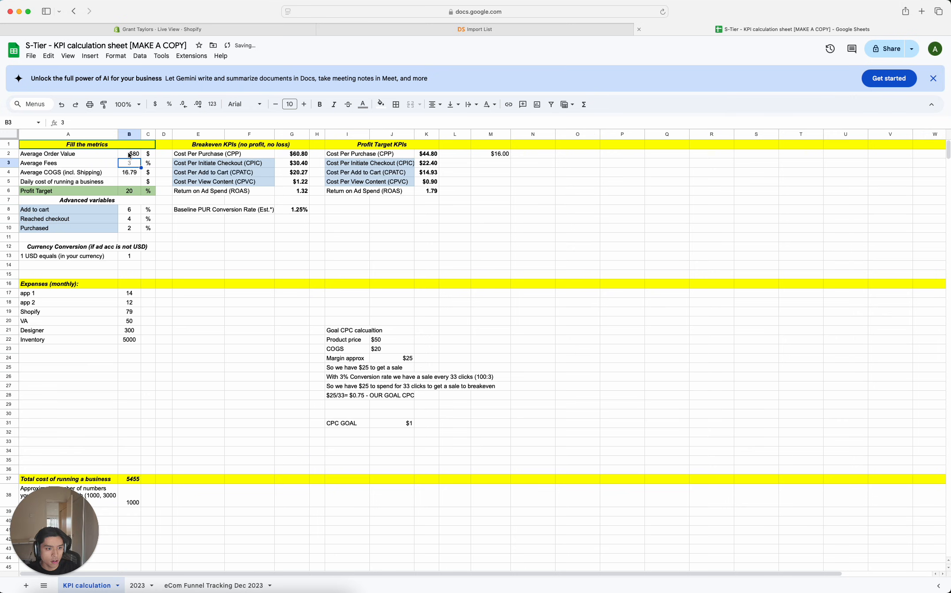
pyautogui.press('Up')
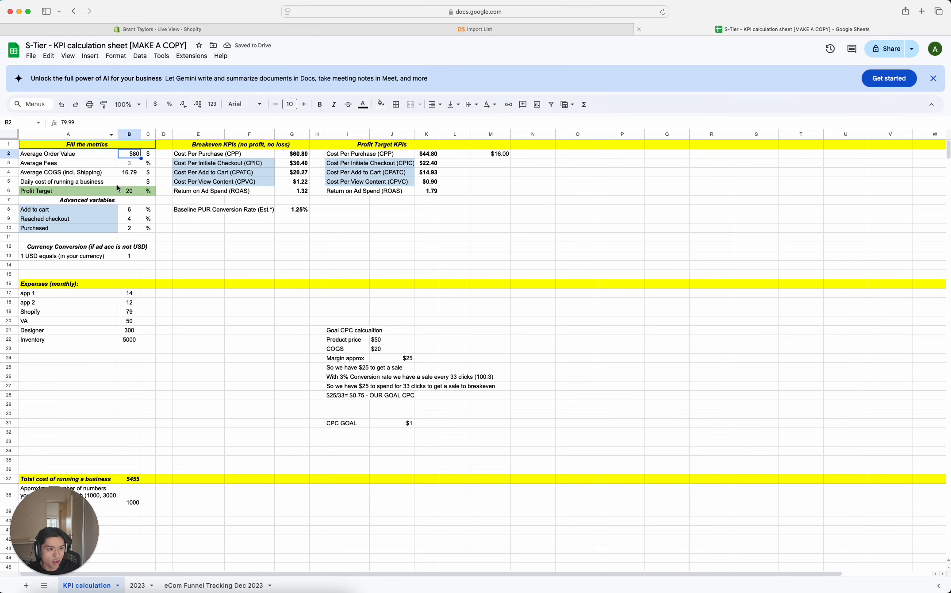
# - Set the Average COGS including shipping to 29.99
pyautogui.click(127, 175)
pyautogui.write('29.99')
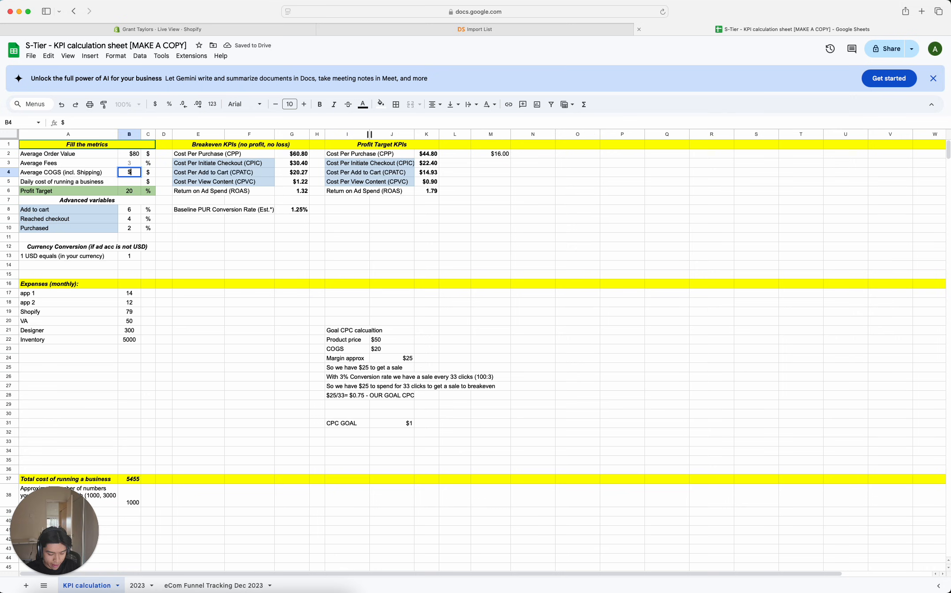
pyautogui.press('Return')
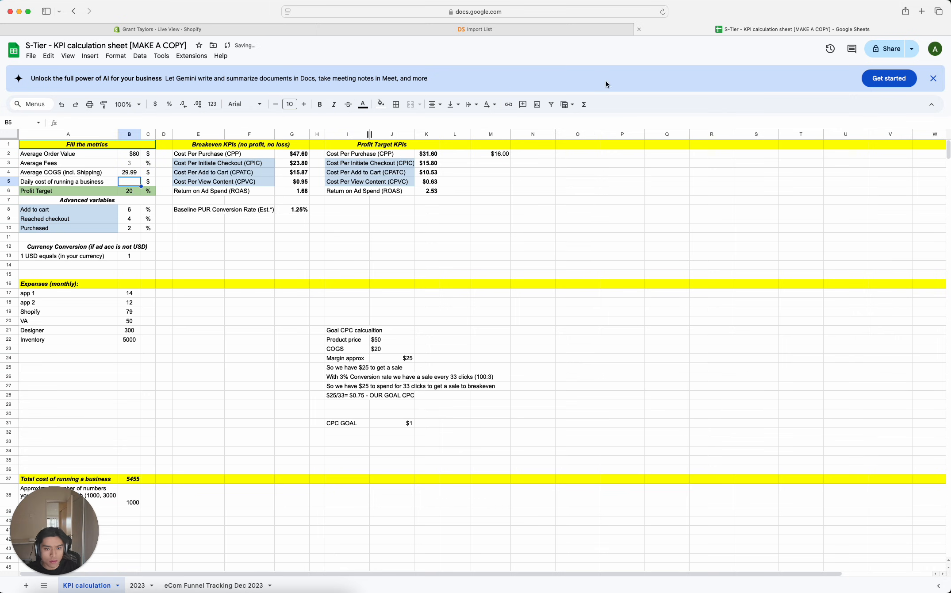
# - Inspect the formula in cell M2, beside the profit target cost per purchase
pyautogui.click(488, 155)
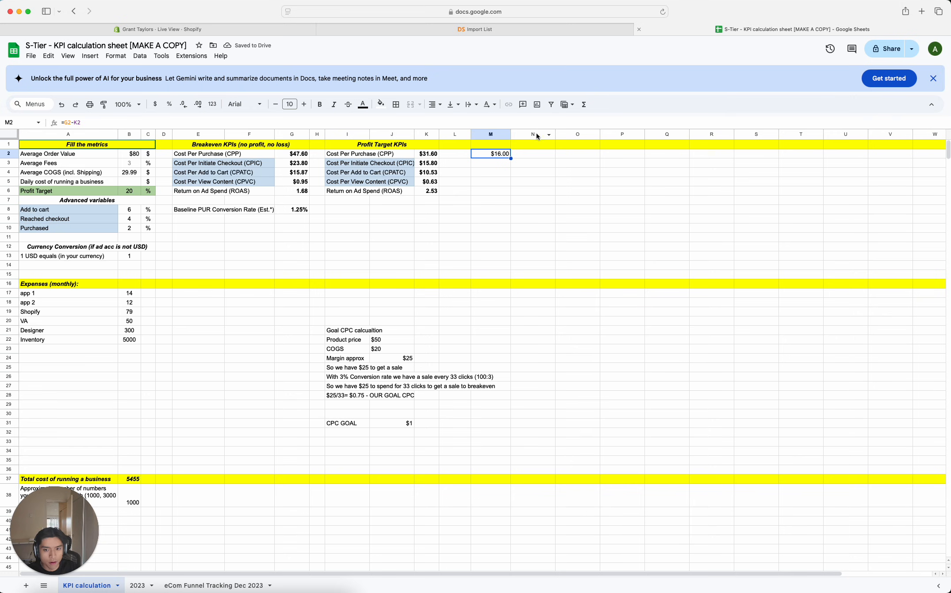
pyautogui.moveTo(511, 134); pyautogui.dragTo(533, 135)
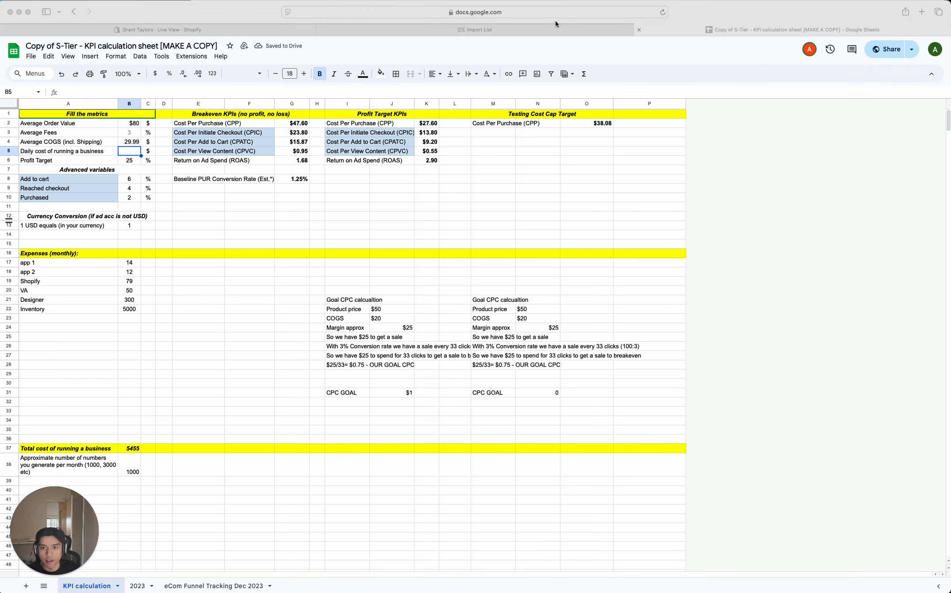
# - Review the average order value, COGS and profit target inputs alongside the breakeven and profit target cost-per-purchase formulas
pyautogui.click(756, 19)
pyautogui.click(649, 272)
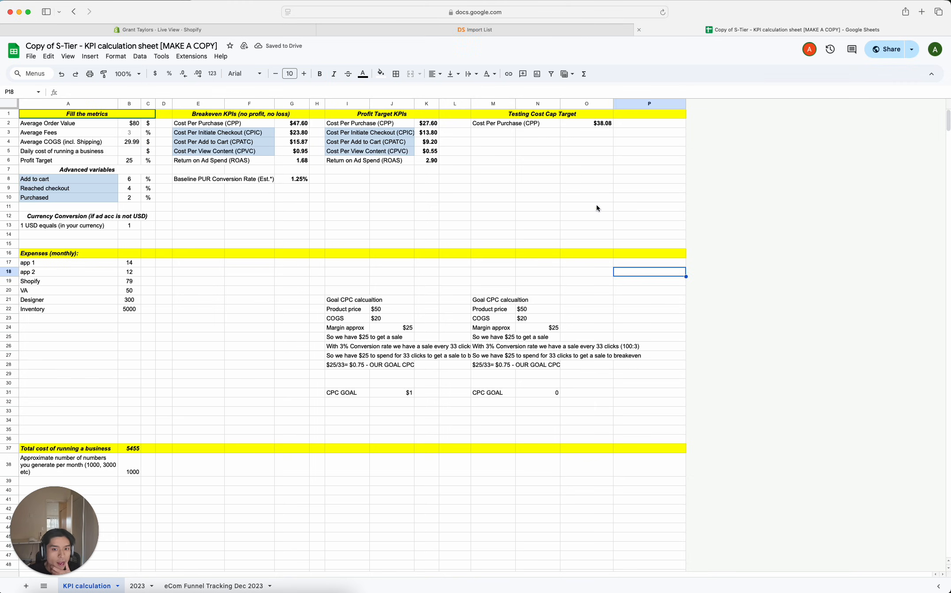
pyautogui.click(756, 170)
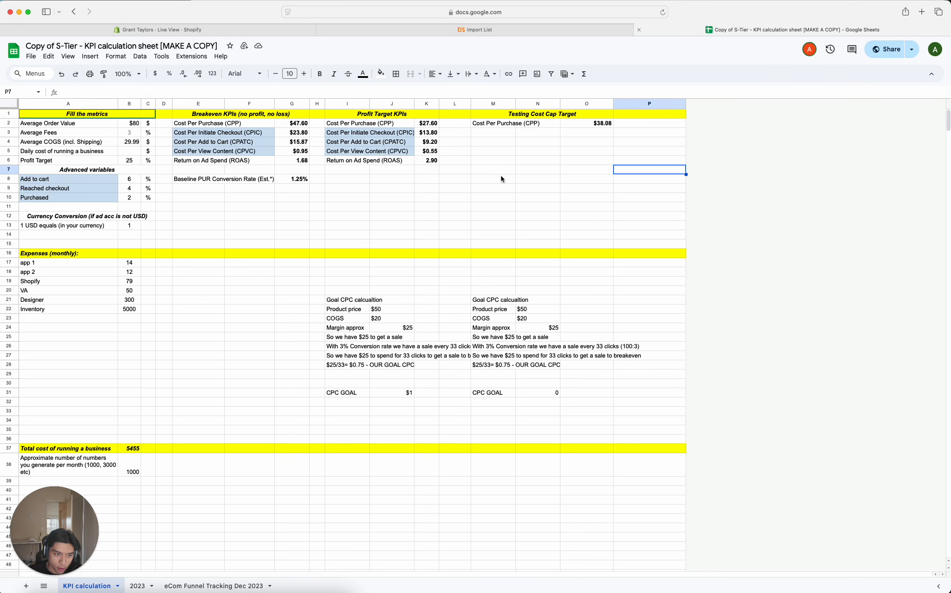
pyautogui.click(128, 125)
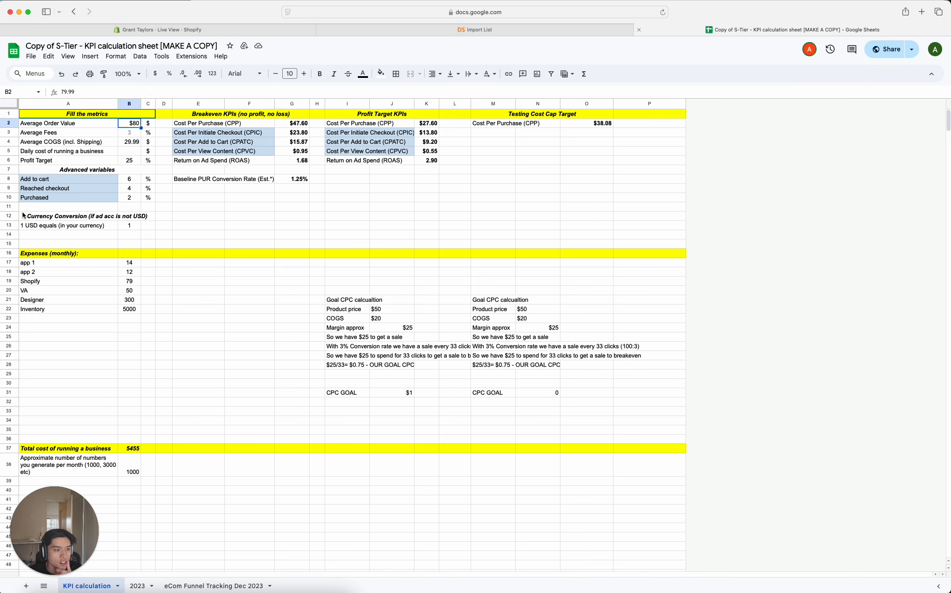
pyautogui.click(130, 142)
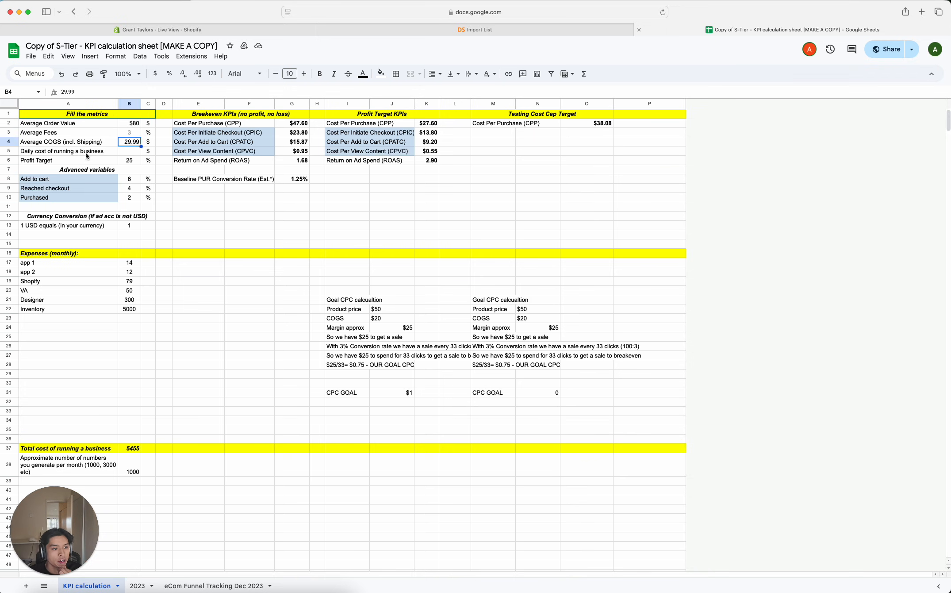
pyautogui.click(133, 161)
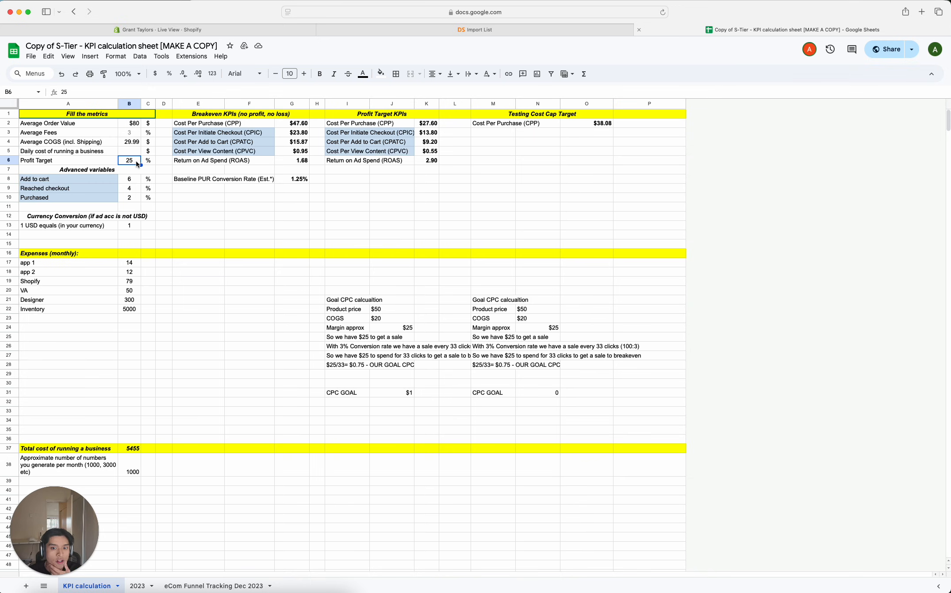
pyautogui.click(203, 116)
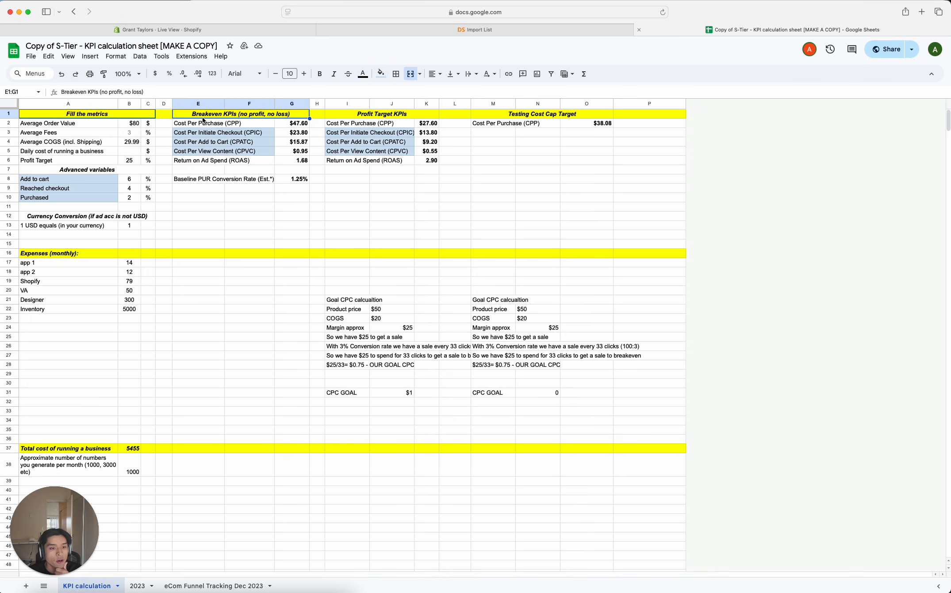
pyautogui.moveTo(121, 124); pyautogui.dragTo(118, 172)
pyautogui.click(203, 134)
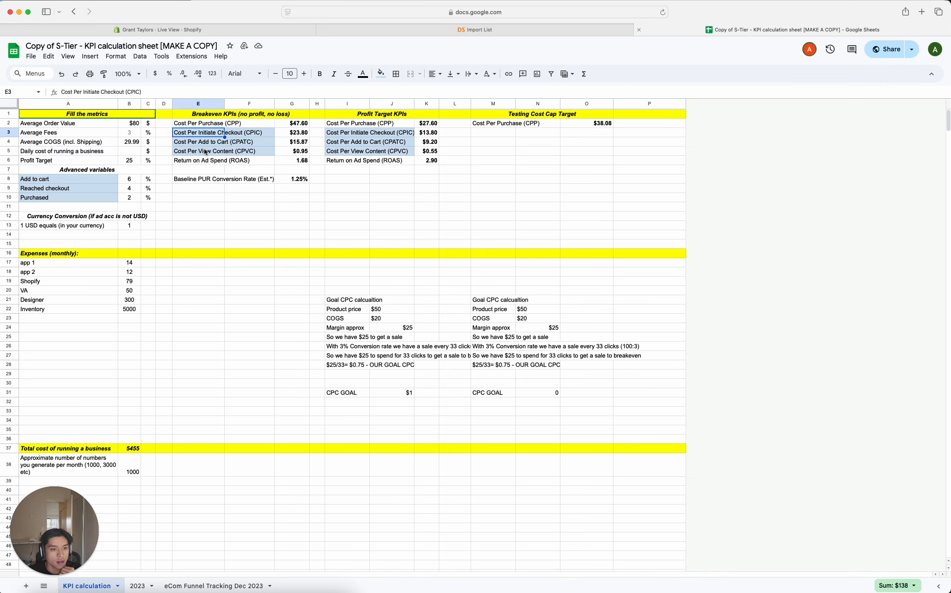
pyautogui.click(284, 127)
pyautogui.click(226, 116)
pyautogui.click(284, 125)
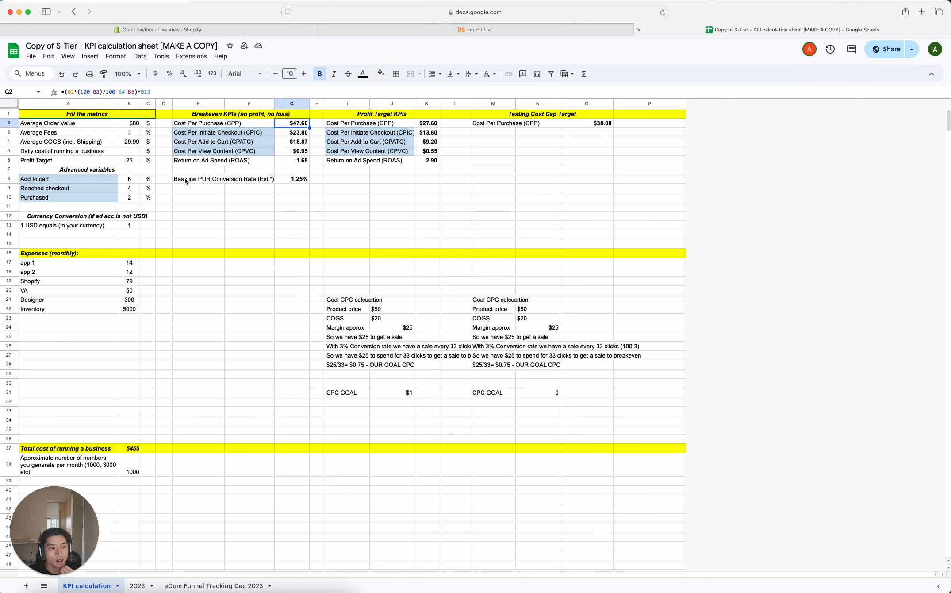
pyautogui.click(420, 125)
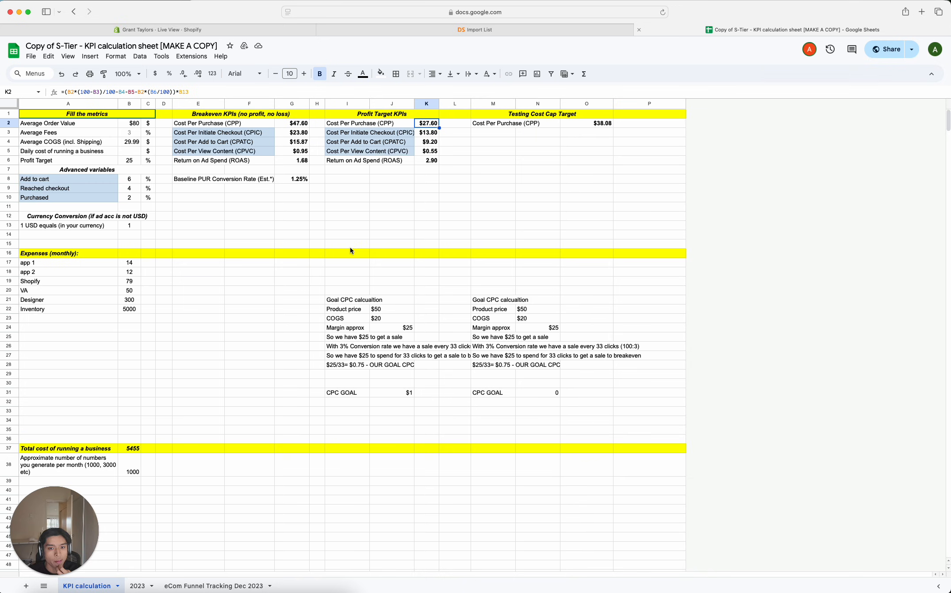
# - Try a Profit Target of 30% and review the profit target KPIs
pyautogui.moveTo(51, 162); pyautogui.dragTo(141, 162)
pyautogui.click(125, 163)
pyautogui.write('30')
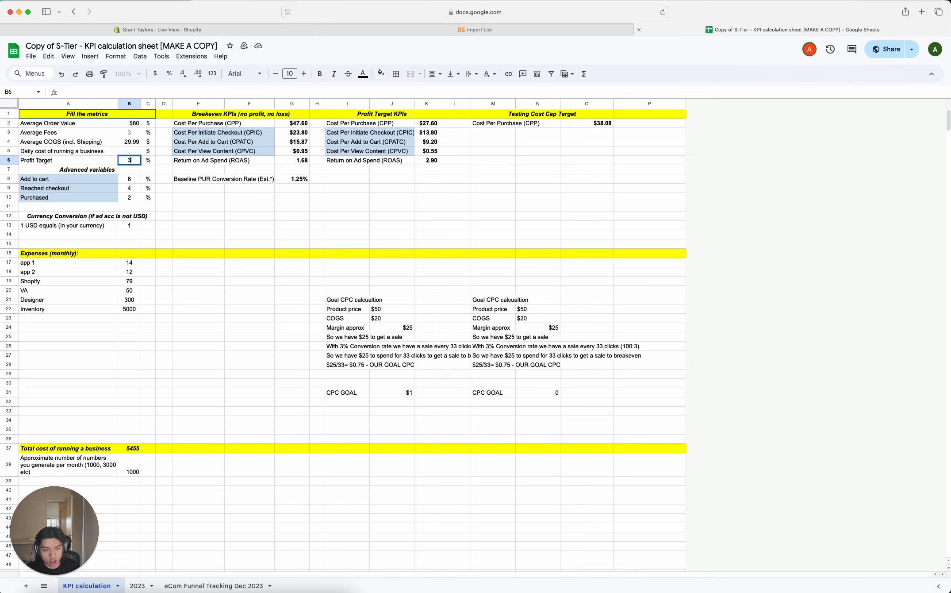
pyautogui.press('Return')
pyautogui.moveTo(435, 122); pyautogui.dragTo(418, 173)
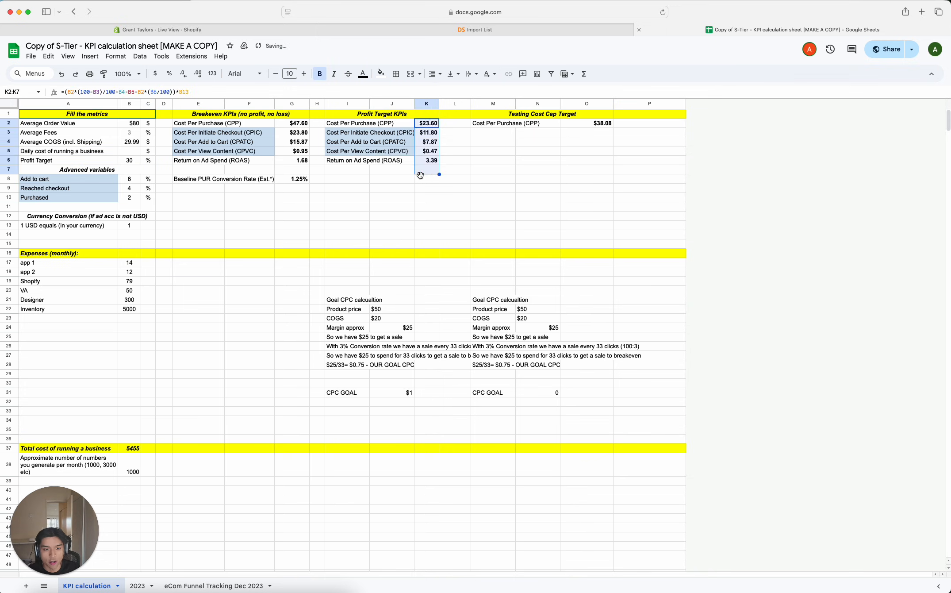
pyautogui.click(408, 179)
# - Set the Profit Target to 20%
pyautogui.click(131, 162)
pyautogui.write('20')
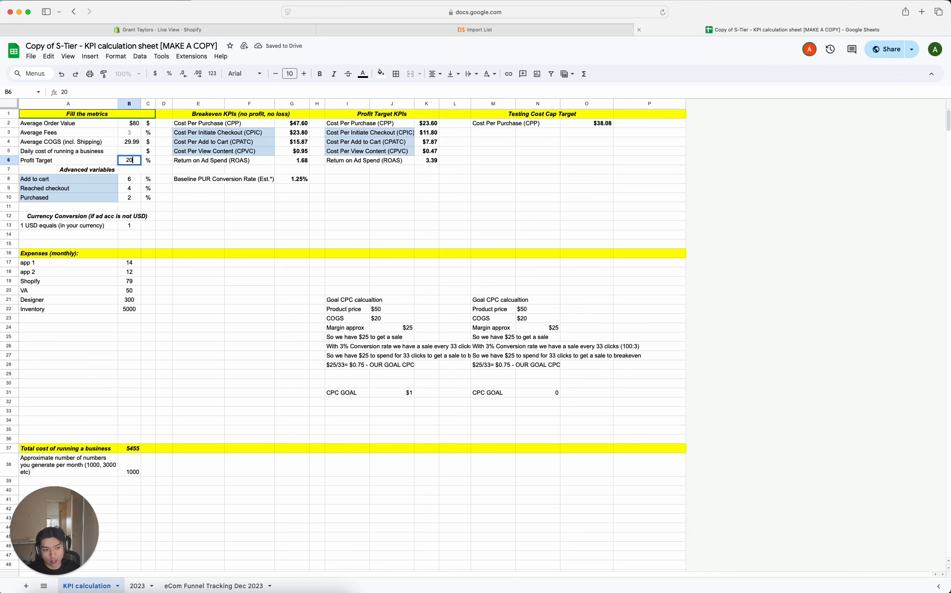
pyautogui.press('Return')
pyautogui.click(285, 159)
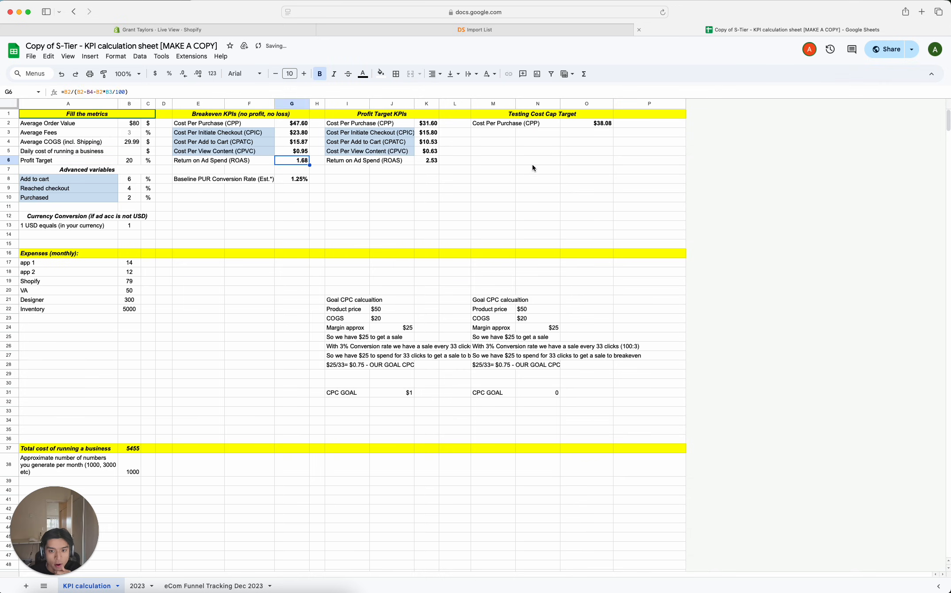
# - Inspect the Testing Cost Cap Target's cost-per-purchase formula and the breakeven cost per purchase it is based on
pyautogui.click(532, 163)
pyautogui.click(489, 124)
pyautogui.moveTo(489, 124); pyautogui.dragTo(586, 127)
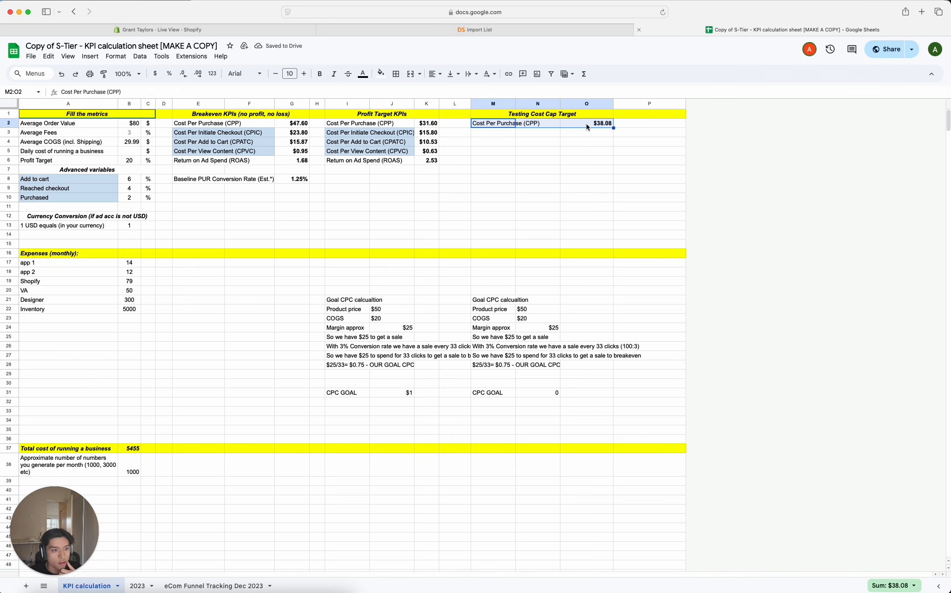
pyautogui.click(586, 124)
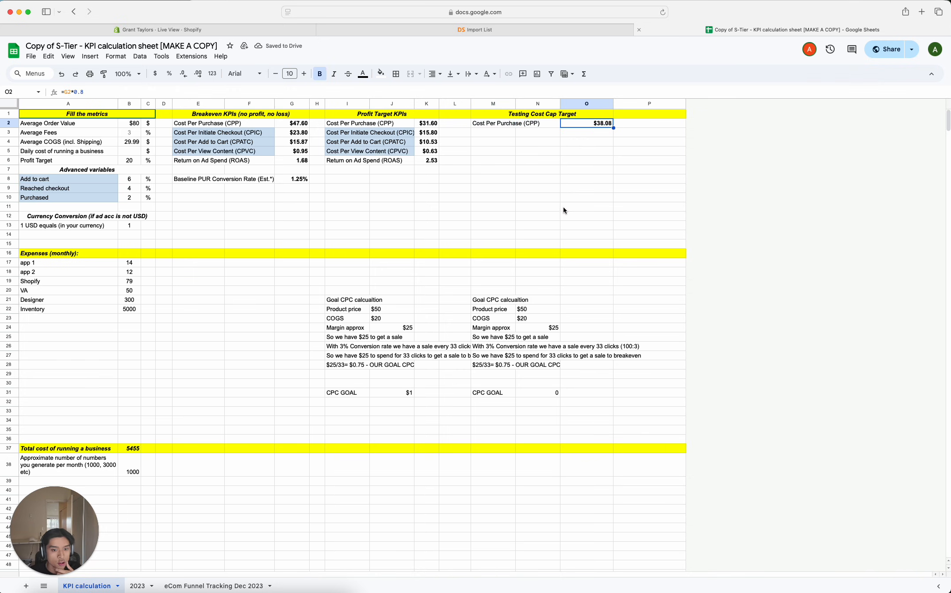
pyautogui.click(292, 125)
pyautogui.moveTo(235, 118); pyautogui.dragTo(311, 117)
pyautogui.click(290, 125)
pyautogui.click(589, 159)
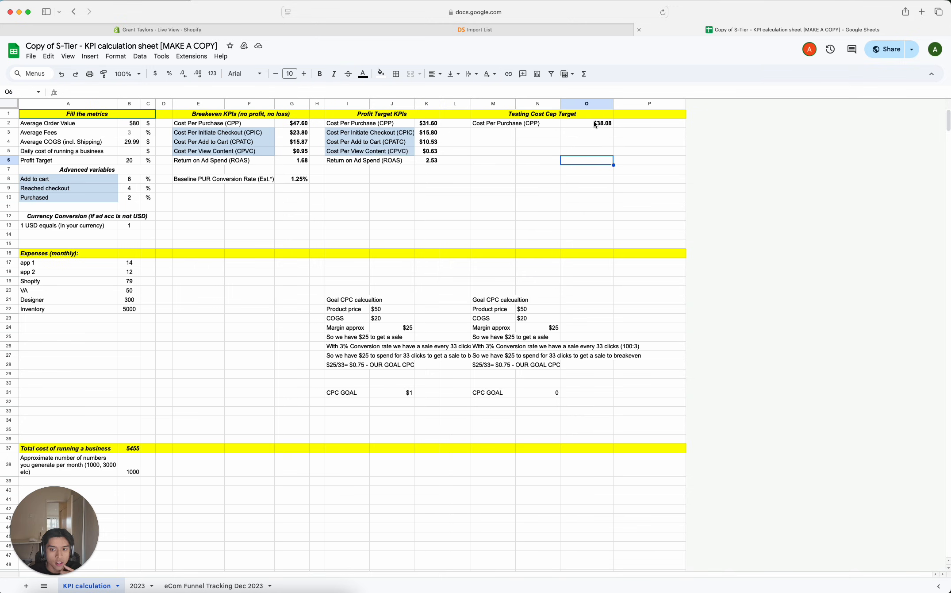
pyautogui.click(595, 124)
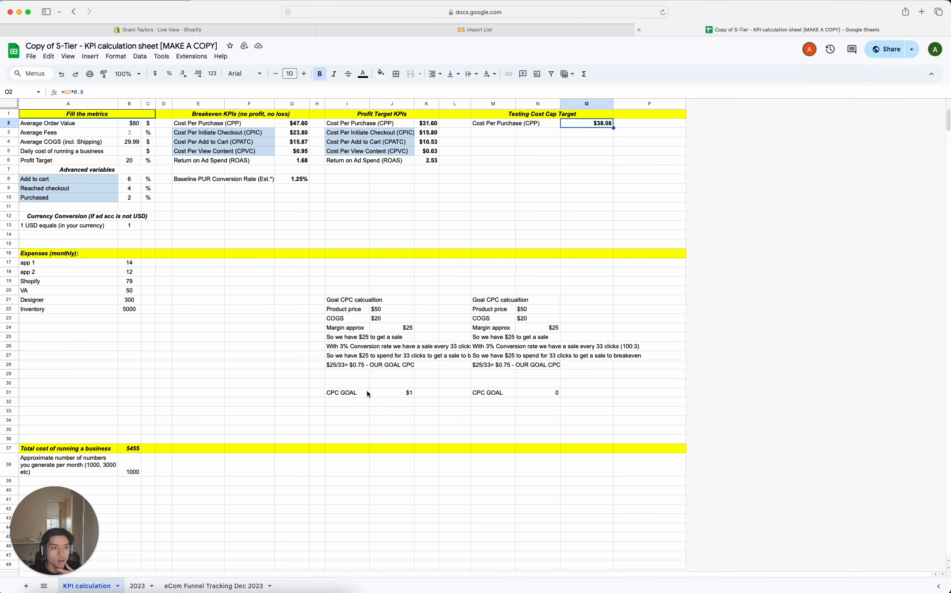
pyautogui.moveTo(492, 125); pyautogui.dragTo(595, 124)
pyautogui.click(595, 124)
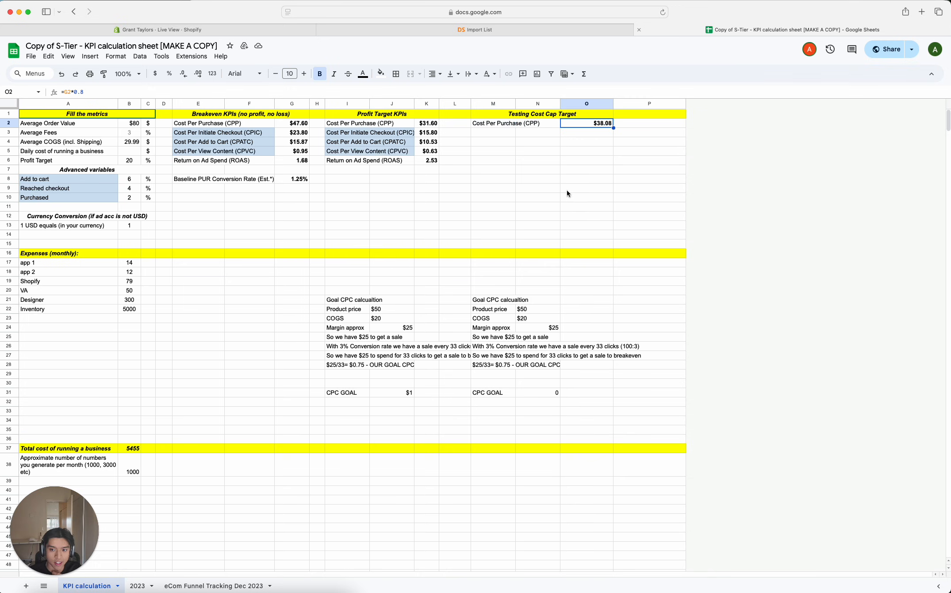
pyautogui.click(568, 178)
# - Compare the cost per purchase across the breakeven, profit target and testing cost cap sections
pyautogui.click(290, 124)
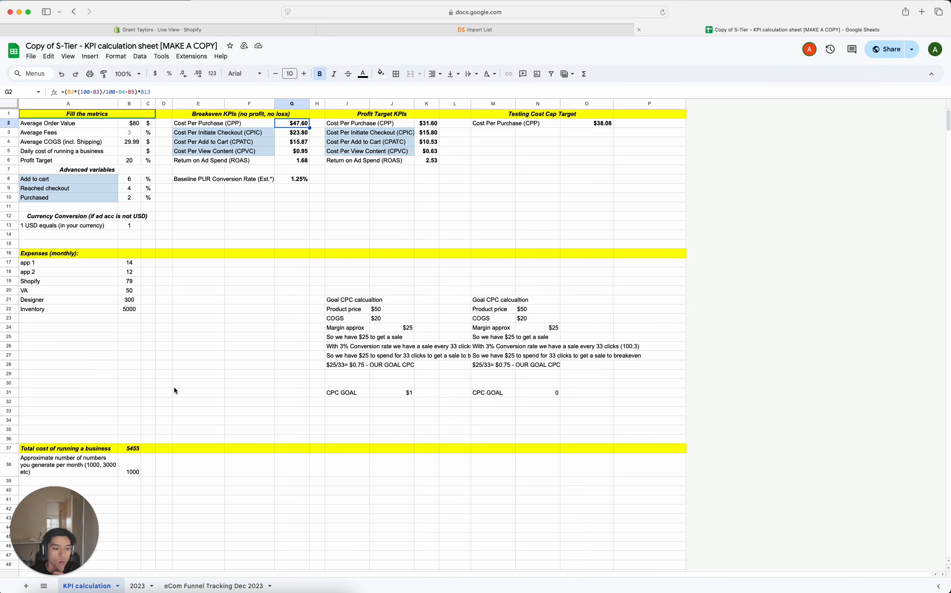
pyautogui.click(581, 124)
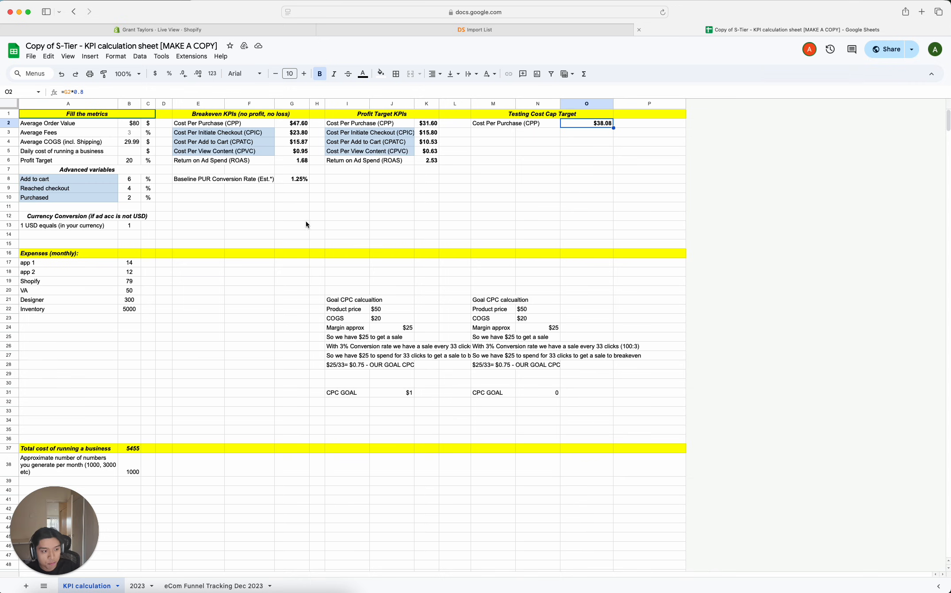
pyautogui.click(296, 125)
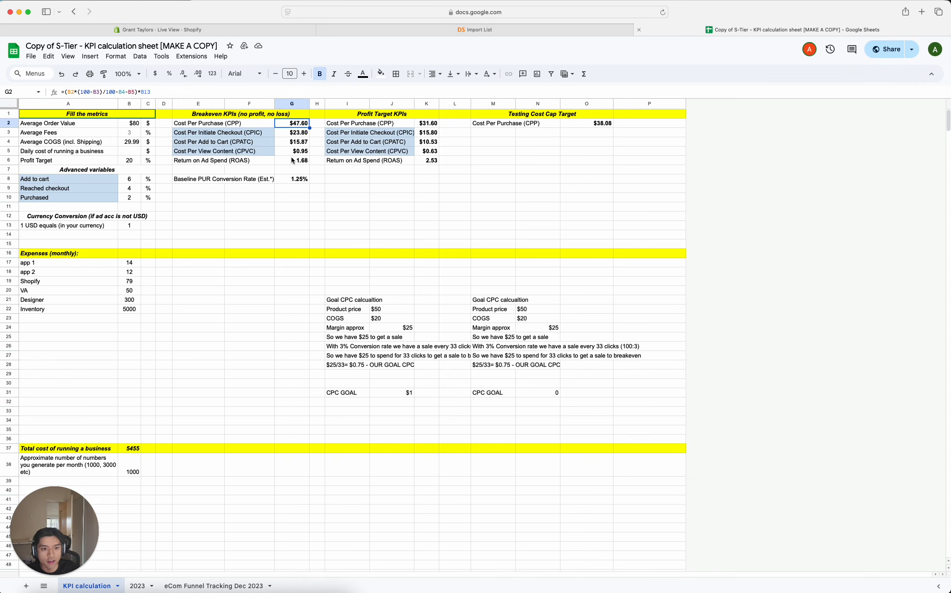
pyautogui.click(254, 142)
pyautogui.click(293, 128)
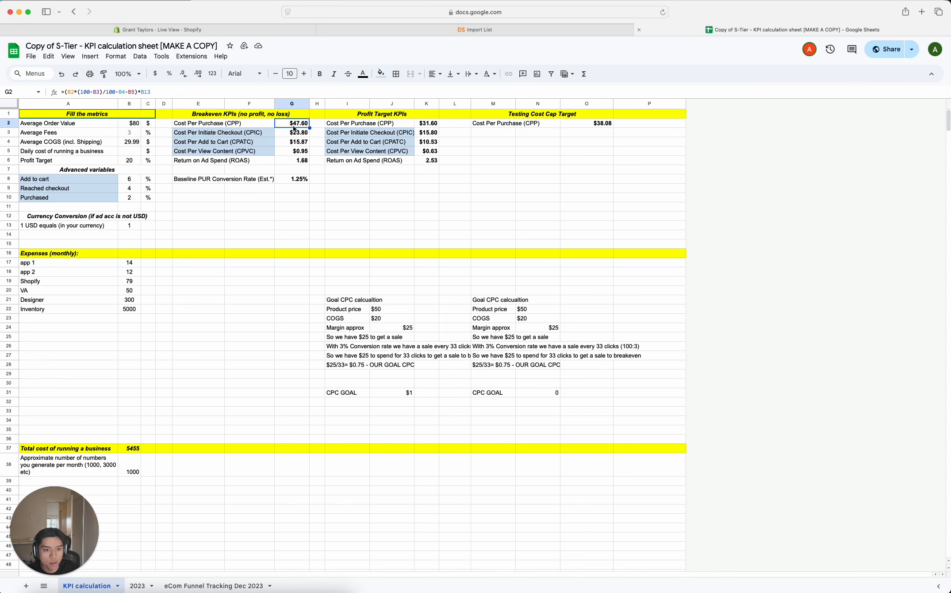
pyautogui.click(425, 126)
pyautogui.click(582, 123)
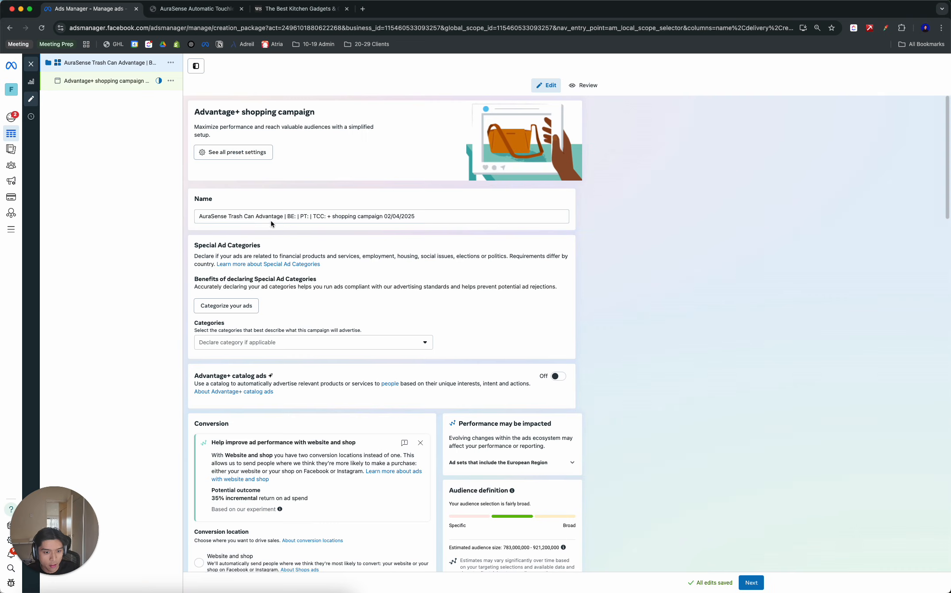
# - Switch to Ads Manager and fill in the campaign name's targets as BE: $47, PT: $31 and TCC: $38
pyautogui.click(298, 217)
pyautogui.write('$4')
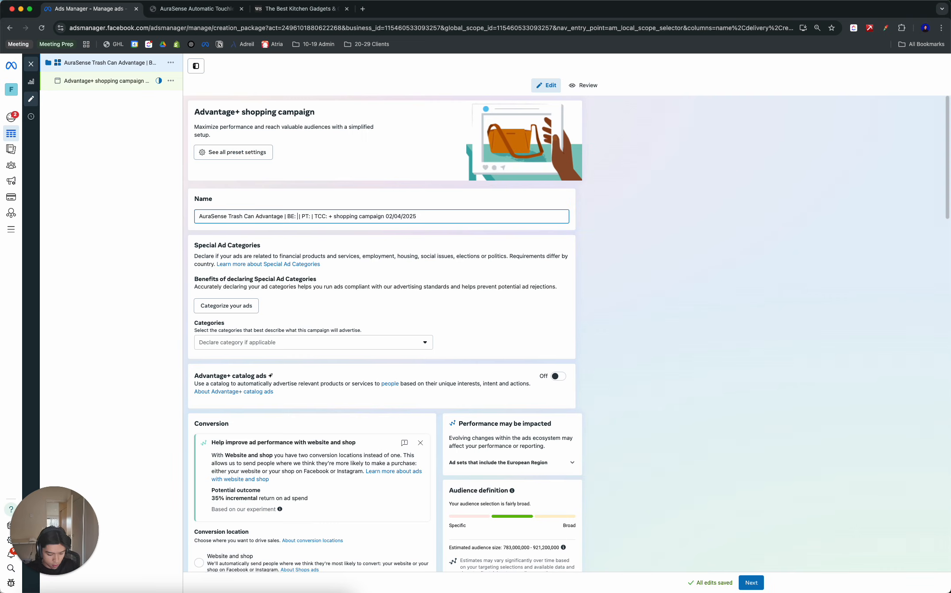
pyautogui.write('7')
pyautogui.click(320, 217)
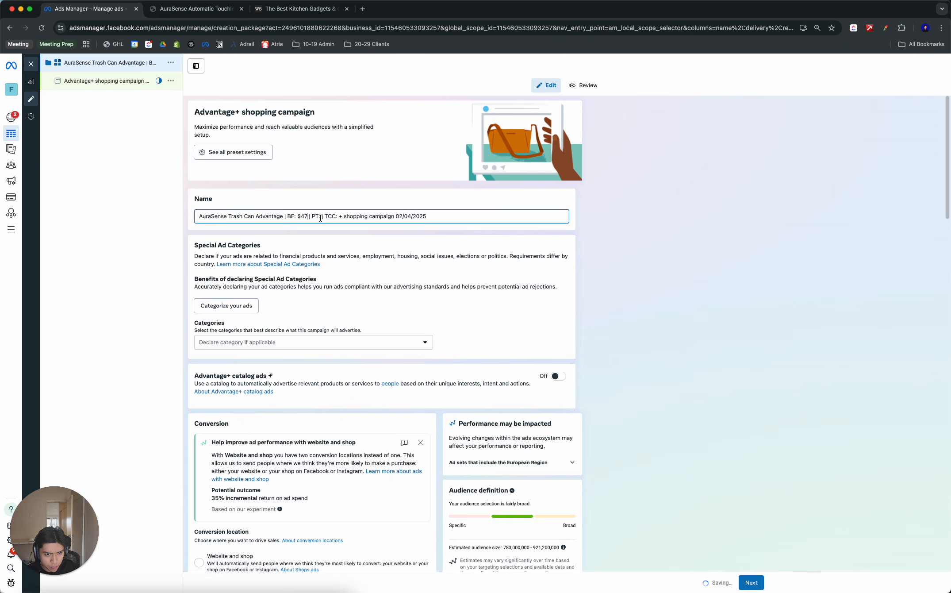
pyautogui.press('super+Tab')
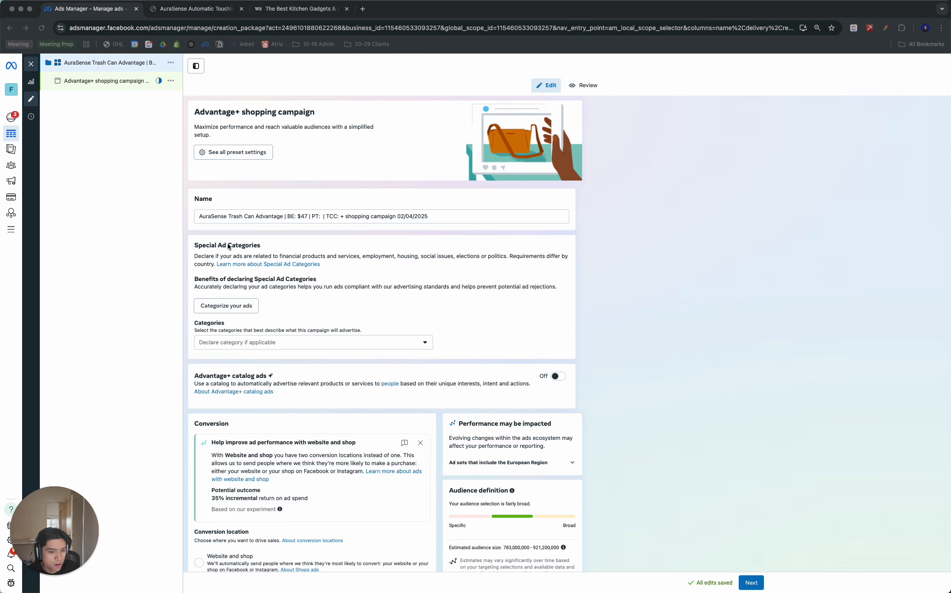
pyautogui.press('super+Tab')
pyautogui.write('$31')
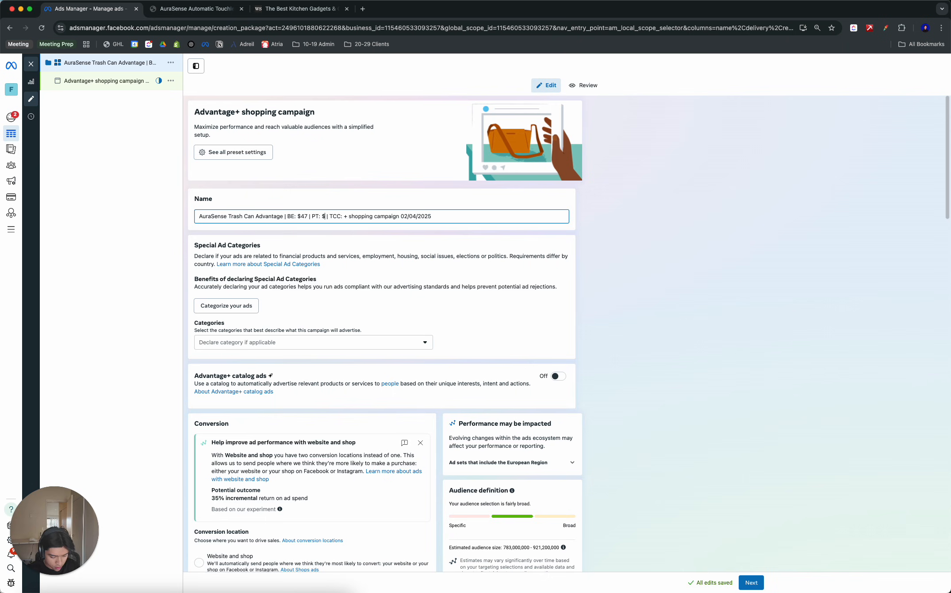
pyautogui.click(348, 217)
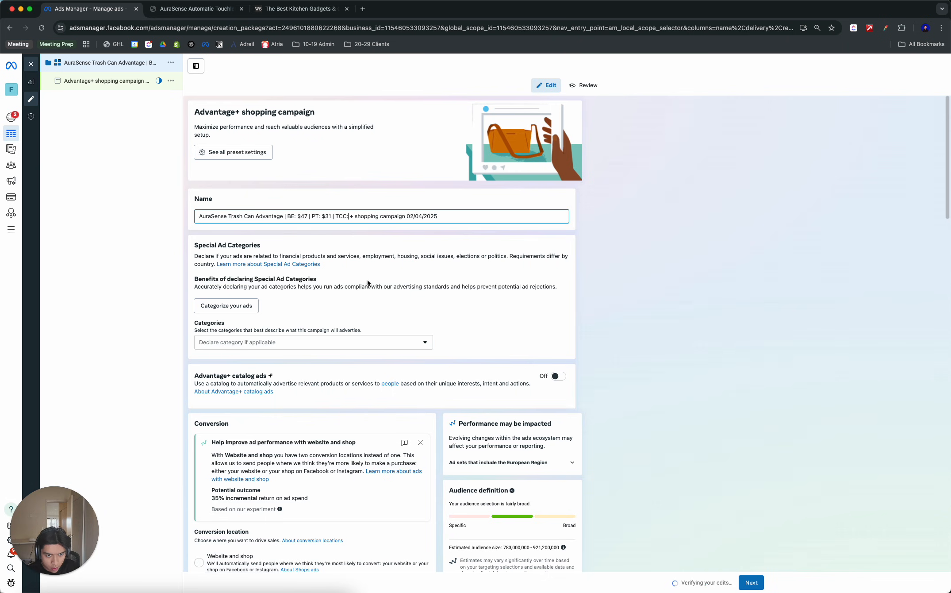
pyautogui.write(': $38')
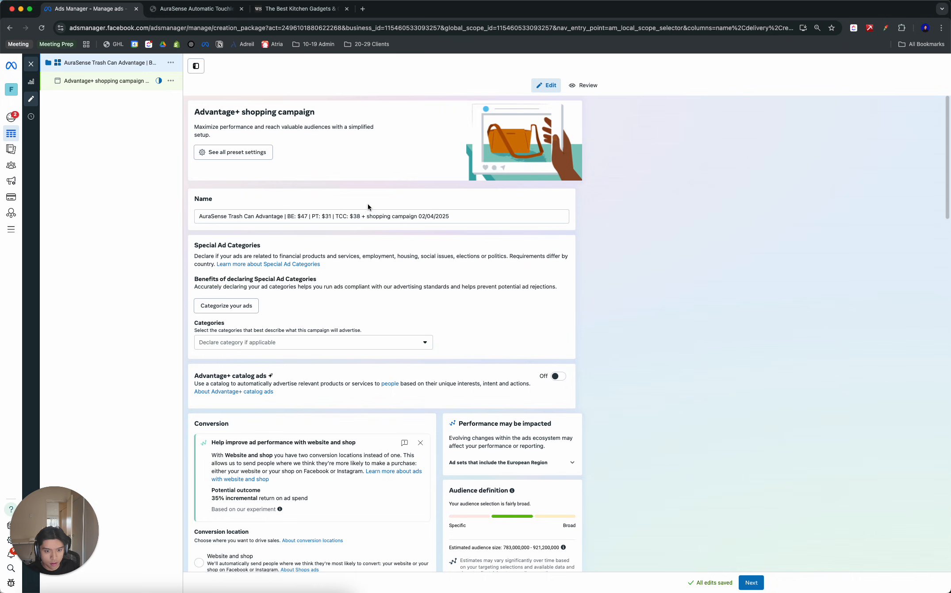
# - Remove the word "Advantage" after "AuraSense Trash Can" in the campaign name
pyautogui.click(241, 217)
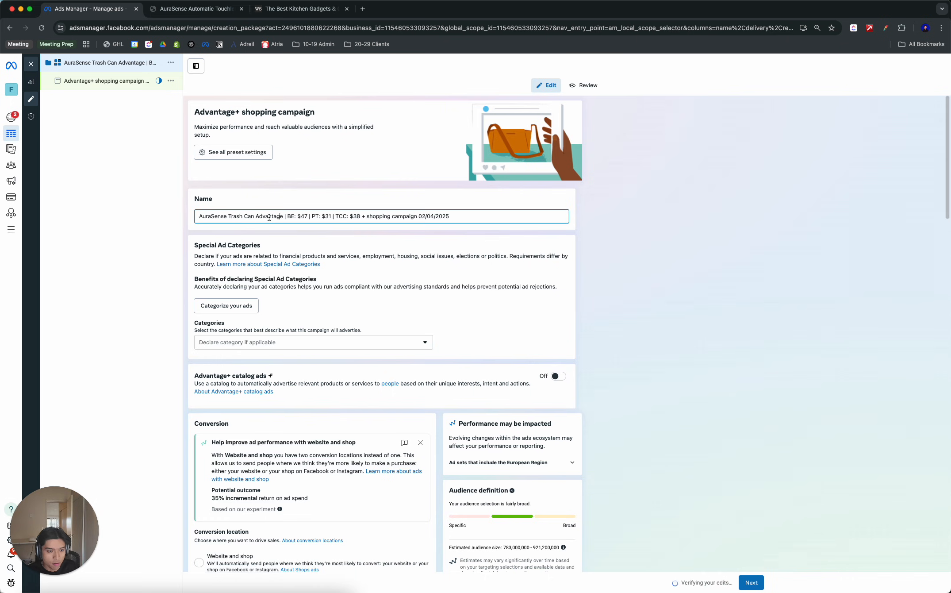
pyautogui.doubleClick(269, 216)
pyautogui.press('BackSpace')
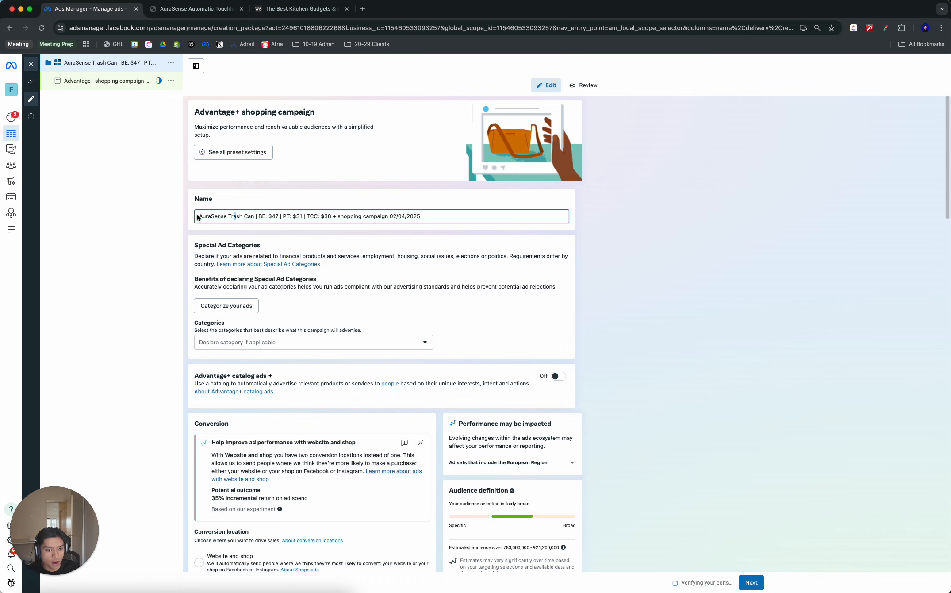
pyautogui.click(198, 217)
pyautogui.moveTo(260, 216); pyautogui.dragTo(339, 217)
pyautogui.click(285, 217)
pyautogui.click(313, 216)
pyautogui.click(370, 201)
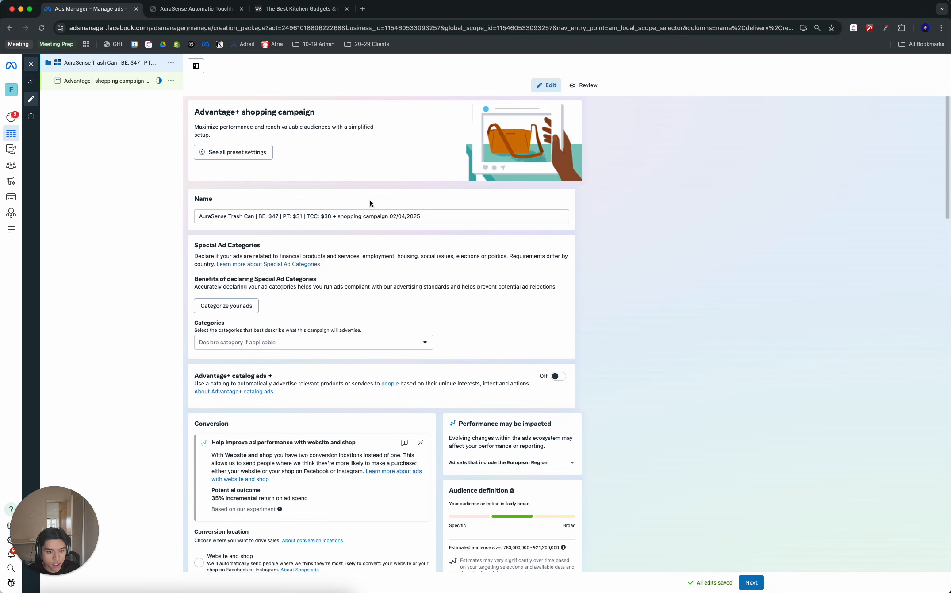
# - Set the campaign's cost per result goal to $38 and check it against the TCC target in the campaign name
pyautogui.scroll(-10, 302, 278)
pyautogui.scroll(-4, 211, 450)
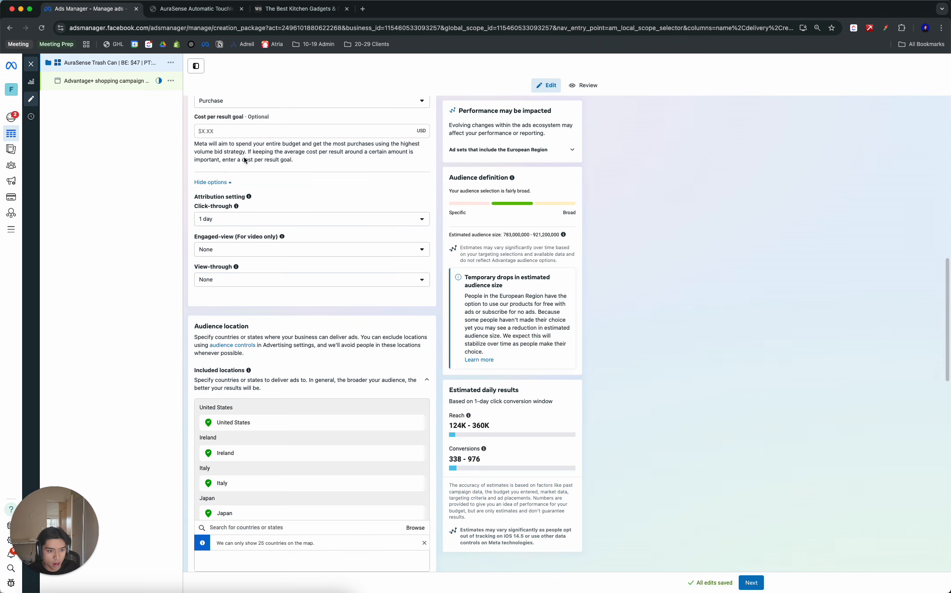
pyautogui.click(238, 131)
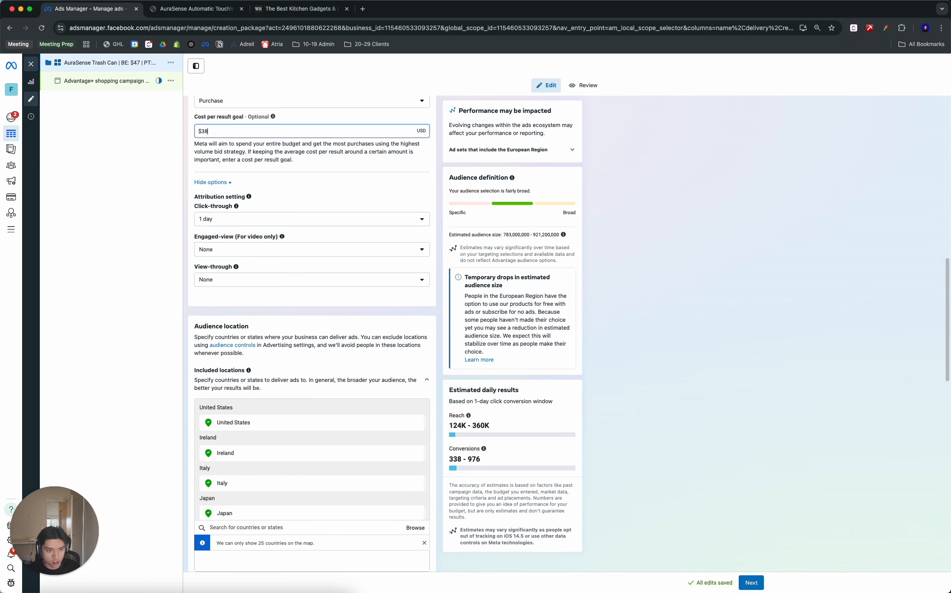
pyautogui.scroll(3, 707, 191)
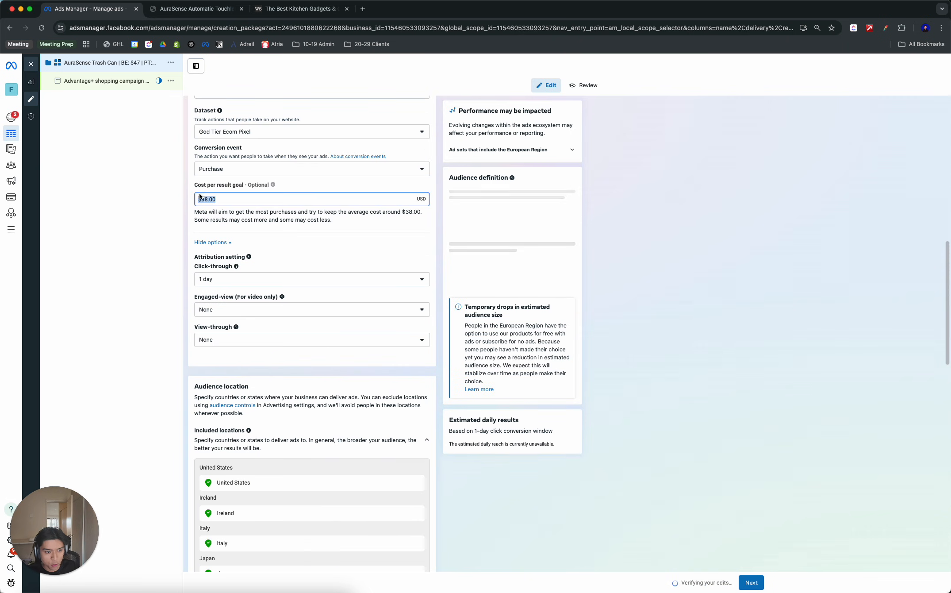
pyautogui.scroll(15, 444, 192)
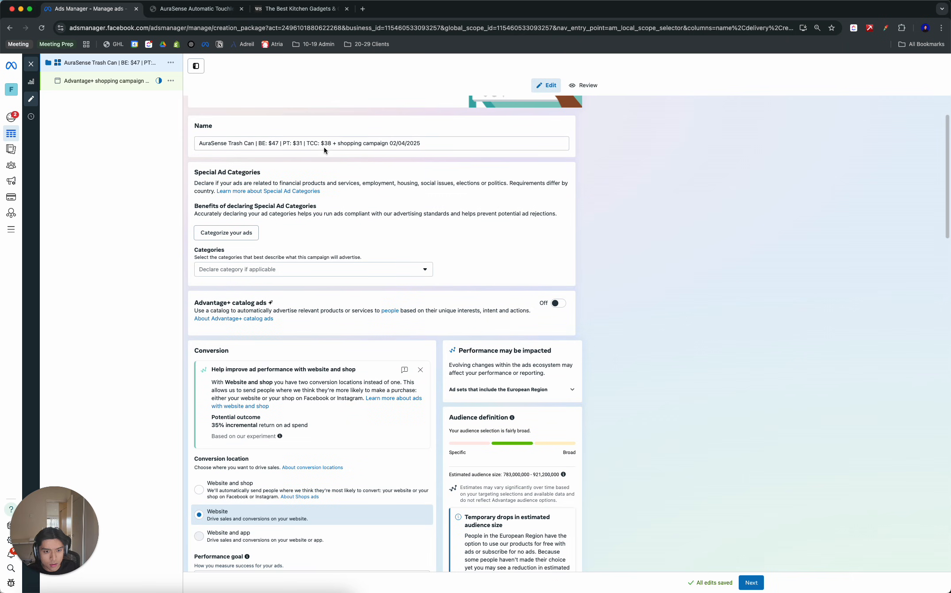
pyautogui.click(323, 143)
pyautogui.click(322, 143)
pyautogui.scroll(-20, 376, 229)
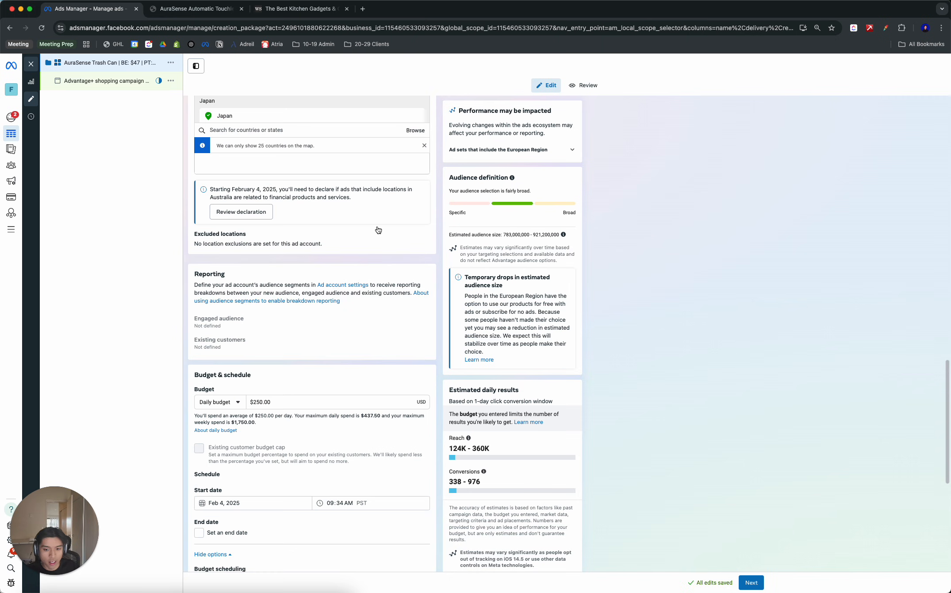
pyautogui.scroll(15, 343, 231)
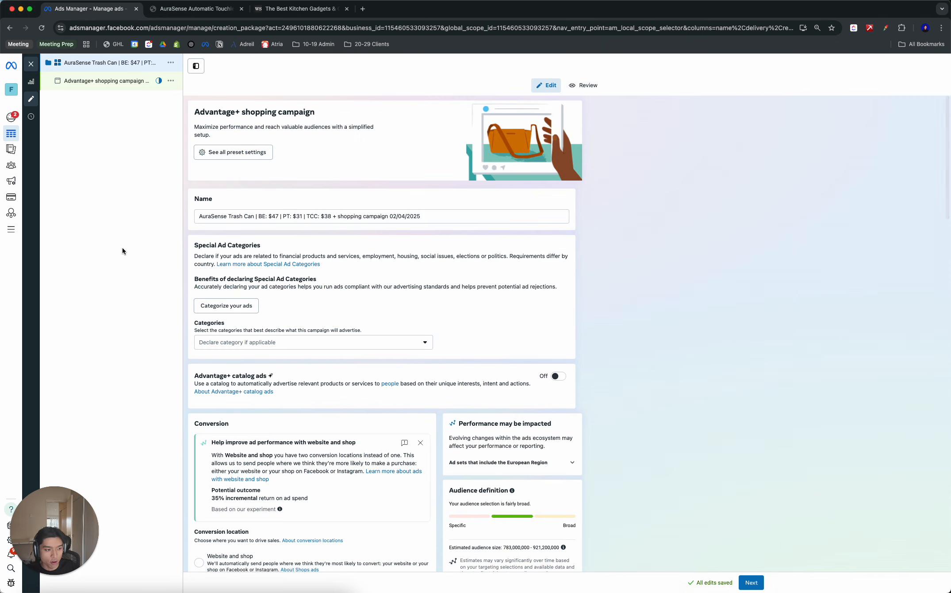
# - Open the campaign's ad, set its format to Flexible and turn off multi-advertiser ads
pyautogui.click(106, 80)
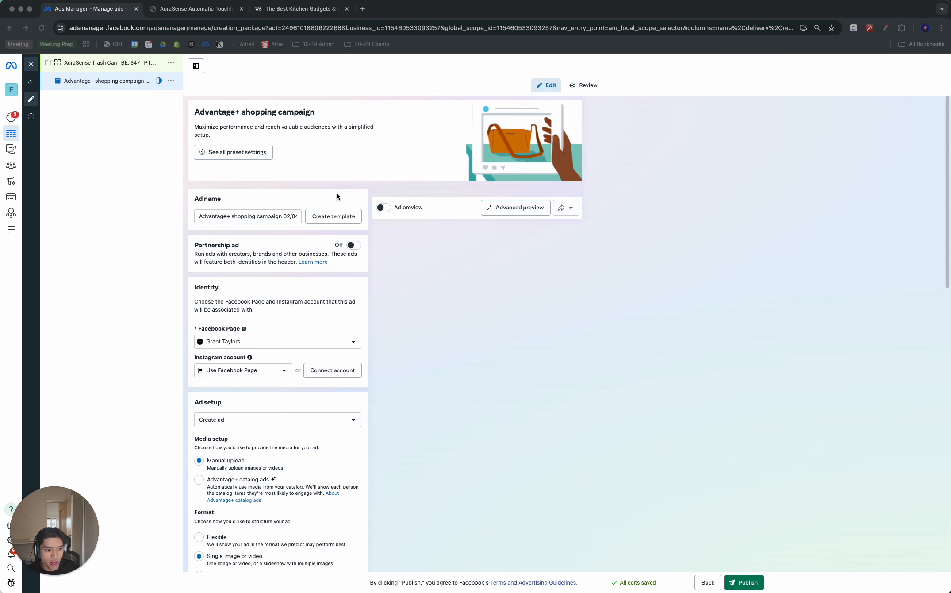
pyautogui.click(202, 217)
pyautogui.moveTo(202, 218); pyautogui.dragTo(304, 219)
pyautogui.click(236, 301)
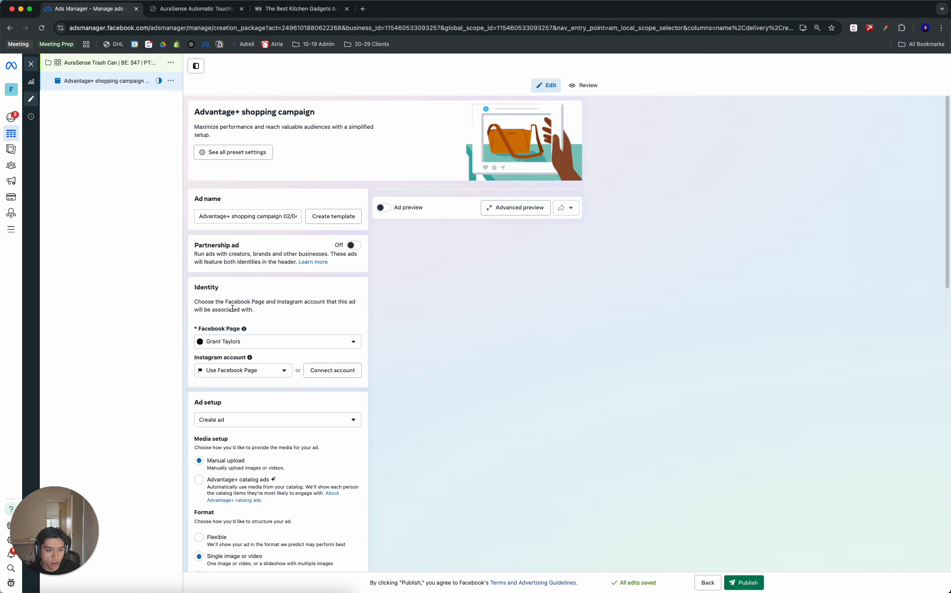
pyautogui.scroll(-5, 235, 305)
pyautogui.scroll(5, 235, 294)
pyautogui.scroll(-4, 225, 281)
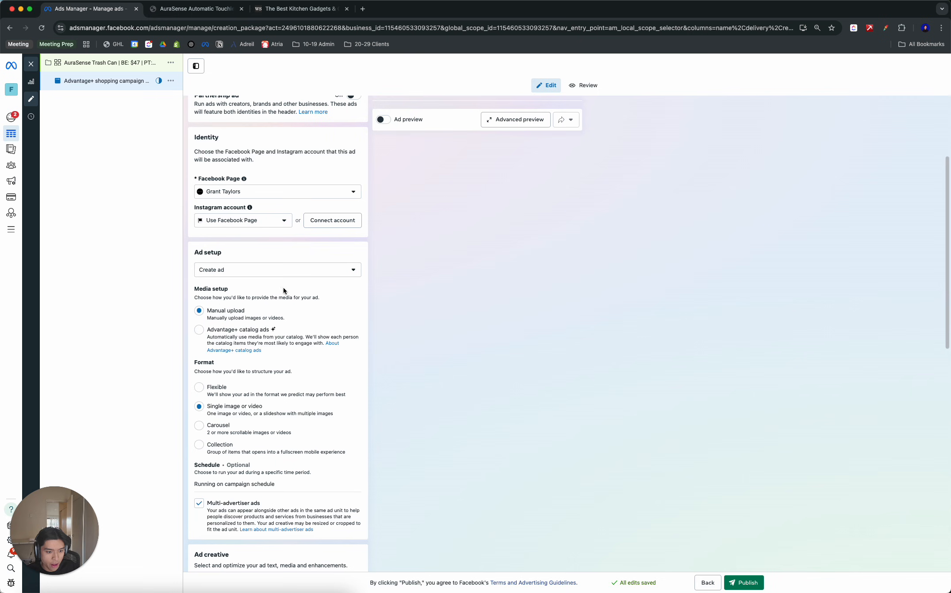
pyautogui.click(216, 387)
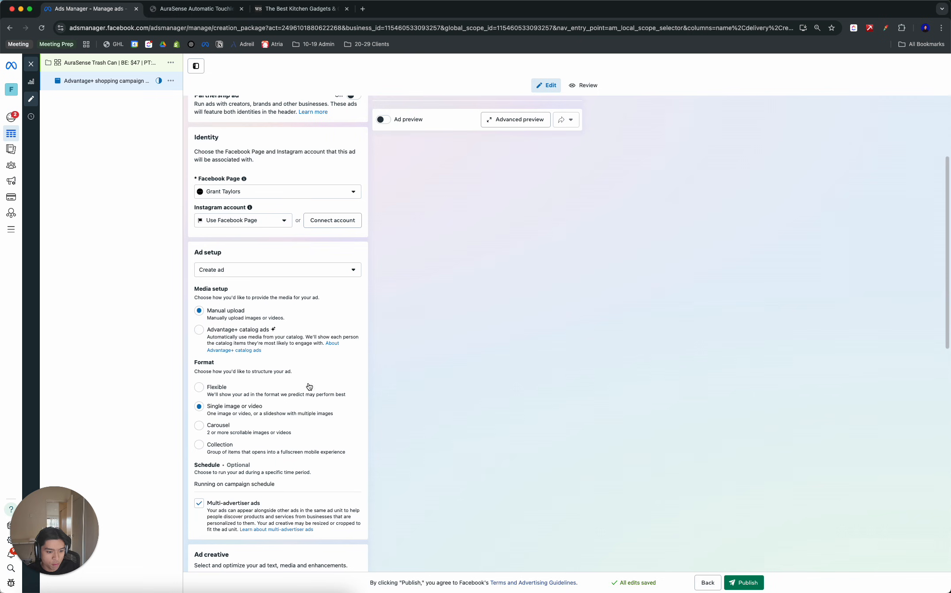
pyautogui.click(210, 503)
pyautogui.scroll(-5, 257, 483)
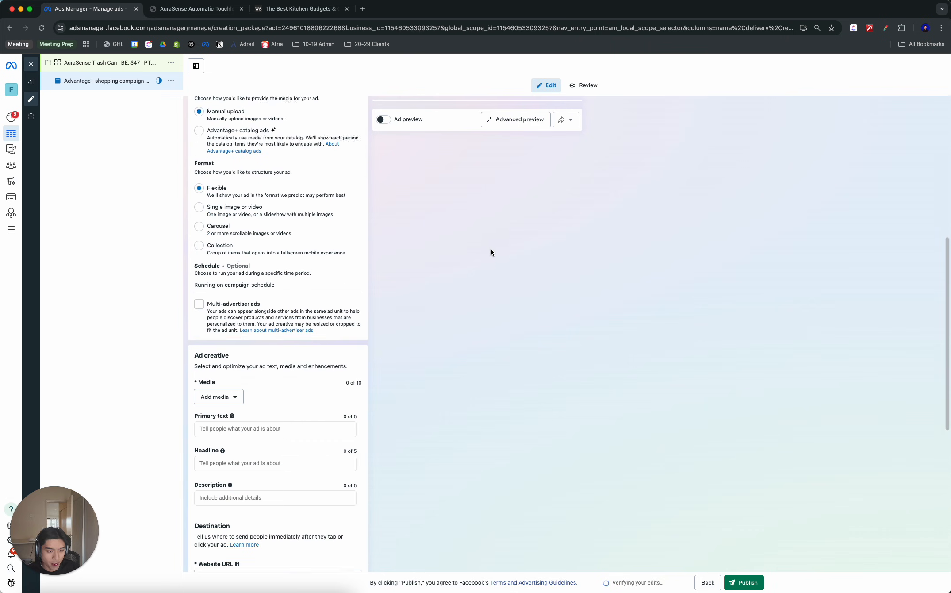
# - Turn on the ad preview
pyautogui.moveTo(203, 200); pyautogui.dragTo(389, 207)
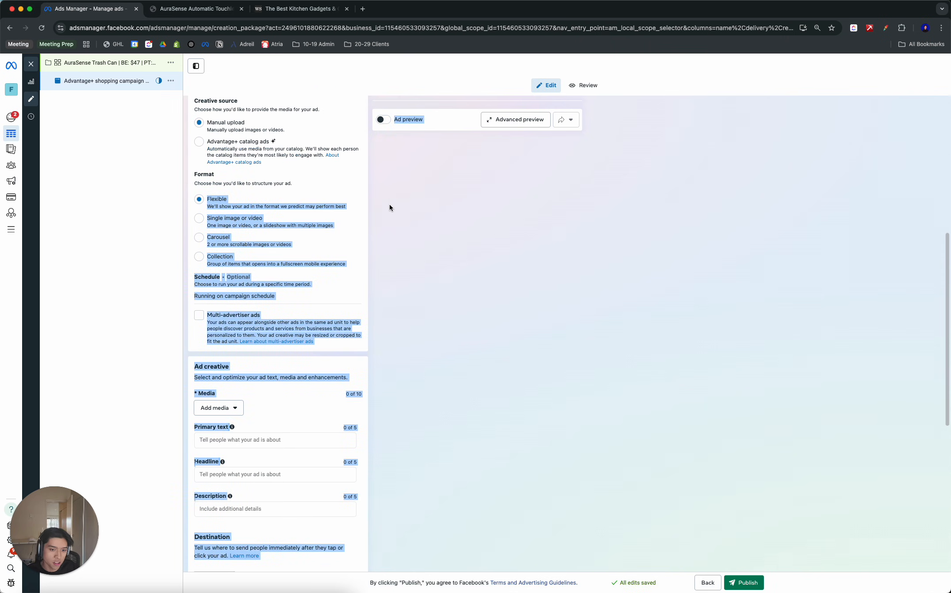
pyautogui.click(389, 207)
pyautogui.click(383, 120)
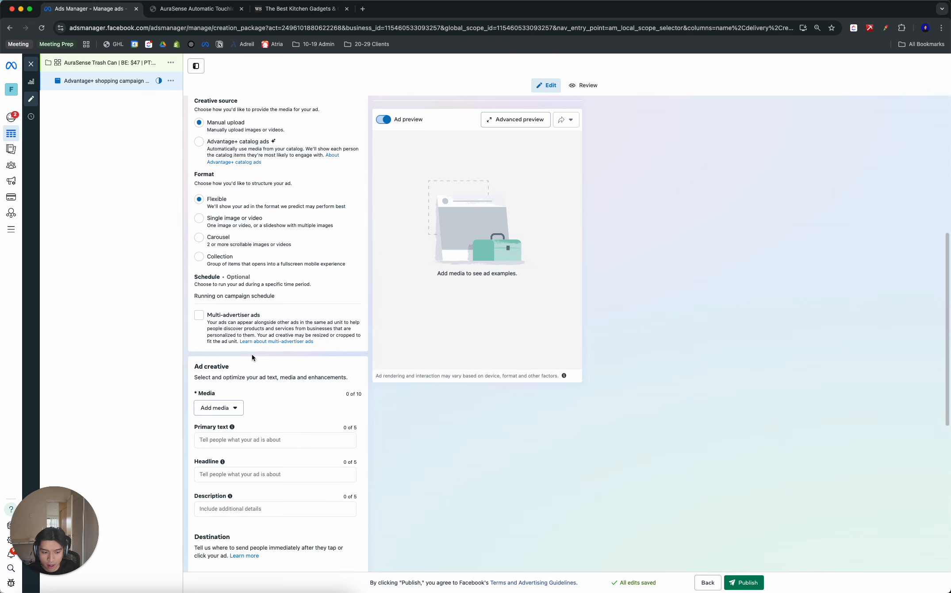
# - Add the five SnapTik videos from the account's media library to the ad and play one in the preview
pyautogui.scroll(-2, 258, 416)
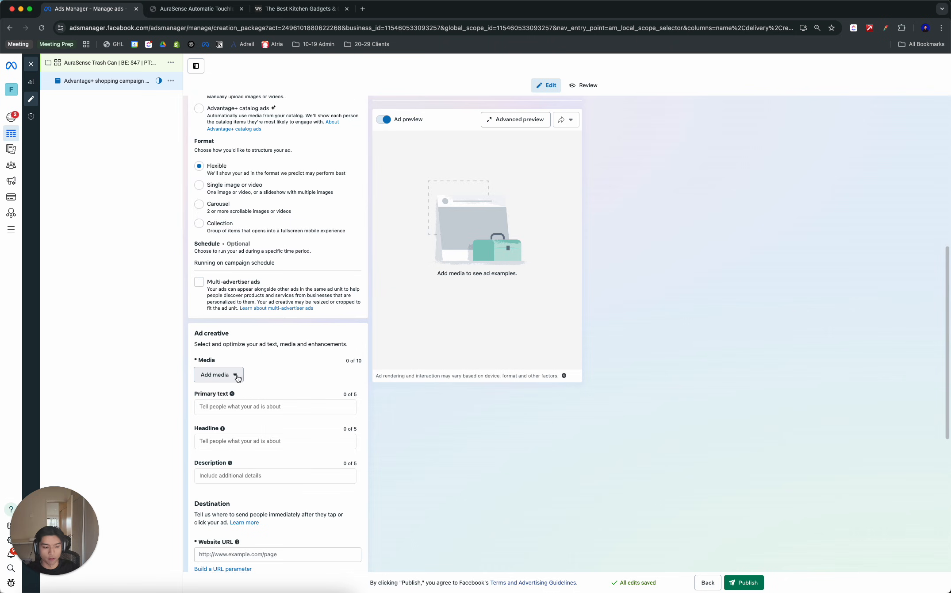
pyautogui.click(235, 376)
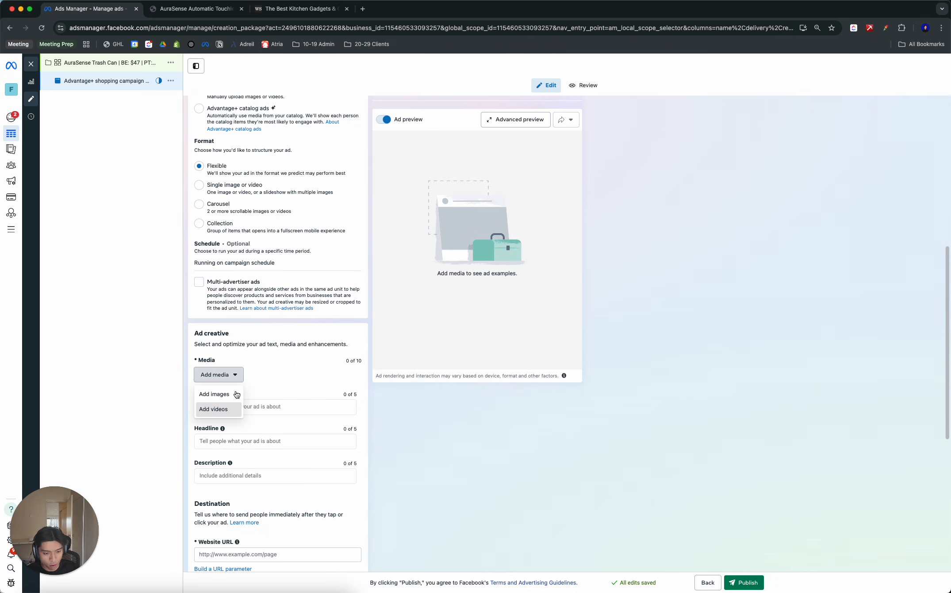
pyautogui.click(226, 408)
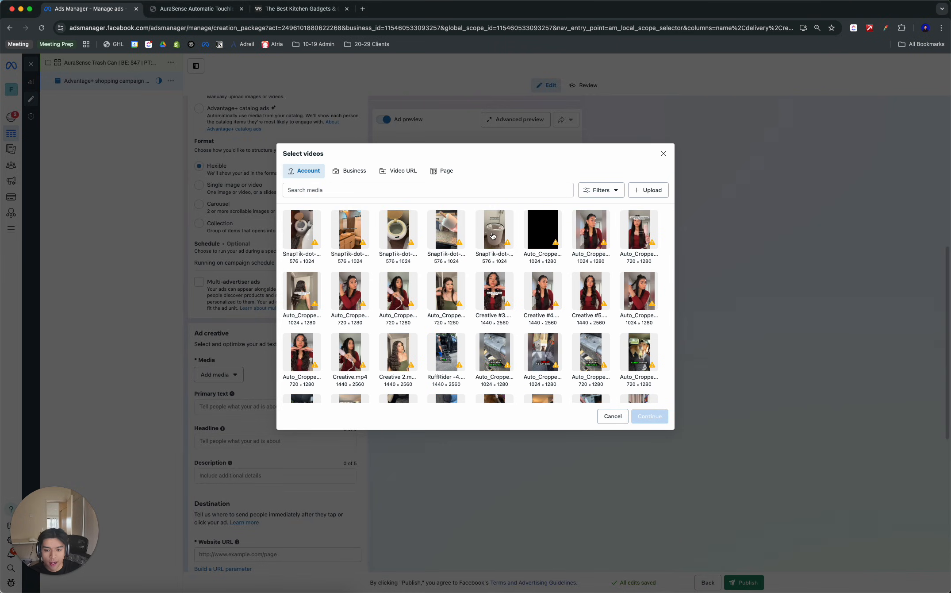
pyautogui.click(493, 236)
pyautogui.click(446, 229)
pyautogui.click(398, 230)
pyautogui.click(350, 229)
pyautogui.click(302, 230)
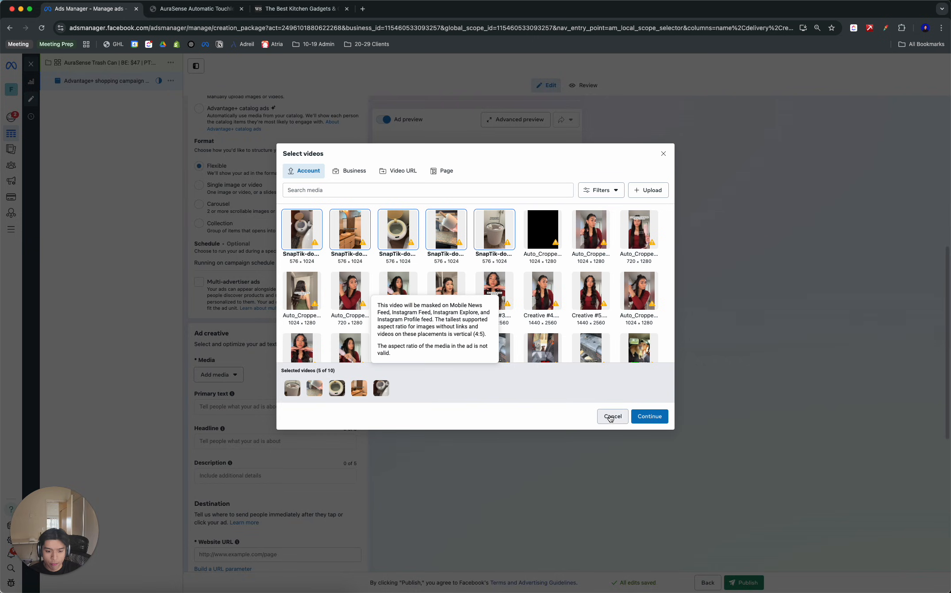
pyautogui.click(649, 416)
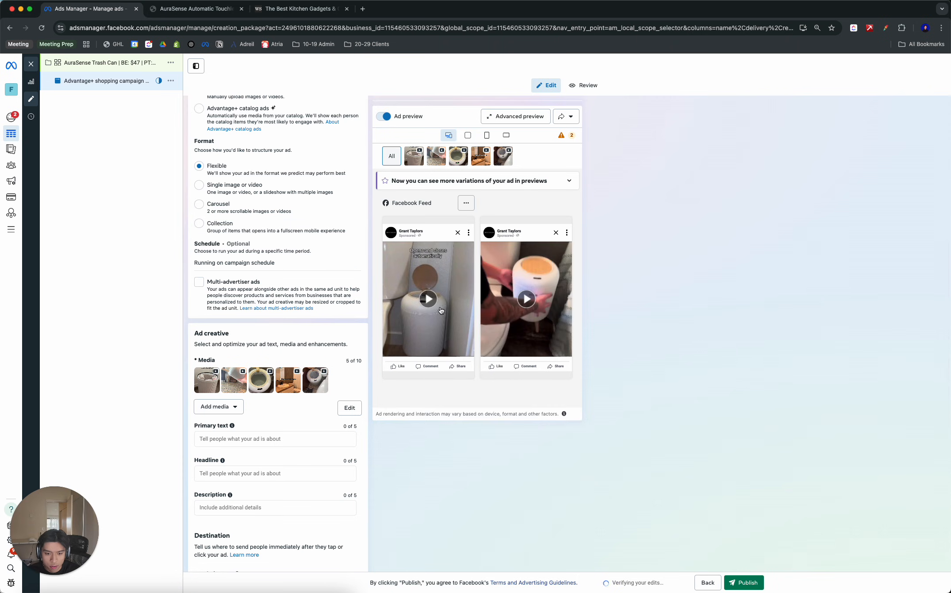
pyautogui.click(427, 308)
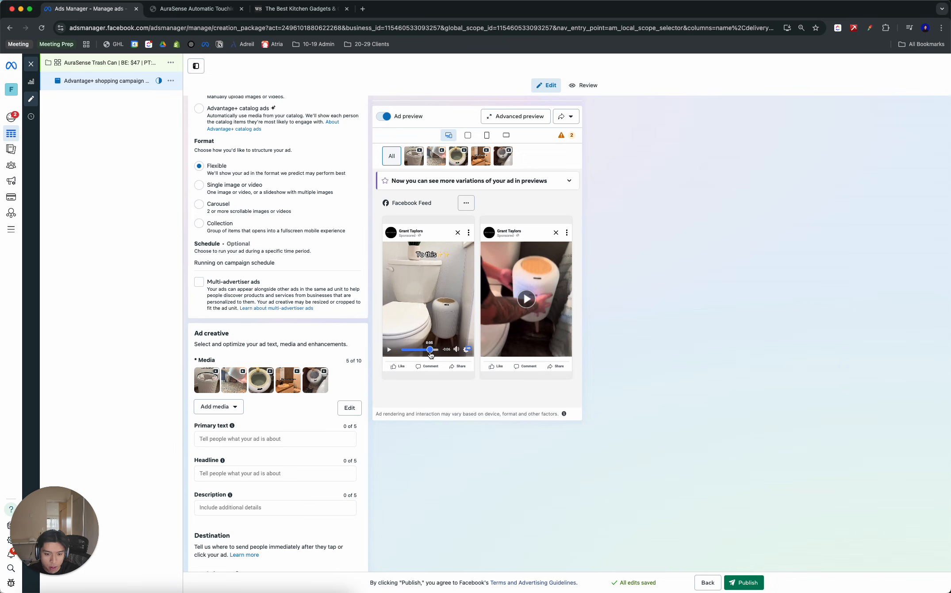
# - Copy the product title "AuraSense Automatic Touchless Trash Can" from the store page into the ad's headline
pyautogui.click(195, 9)
pyautogui.click(697, 218)
pyautogui.tripleClick(595, 202)
pyautogui.press('super+c')
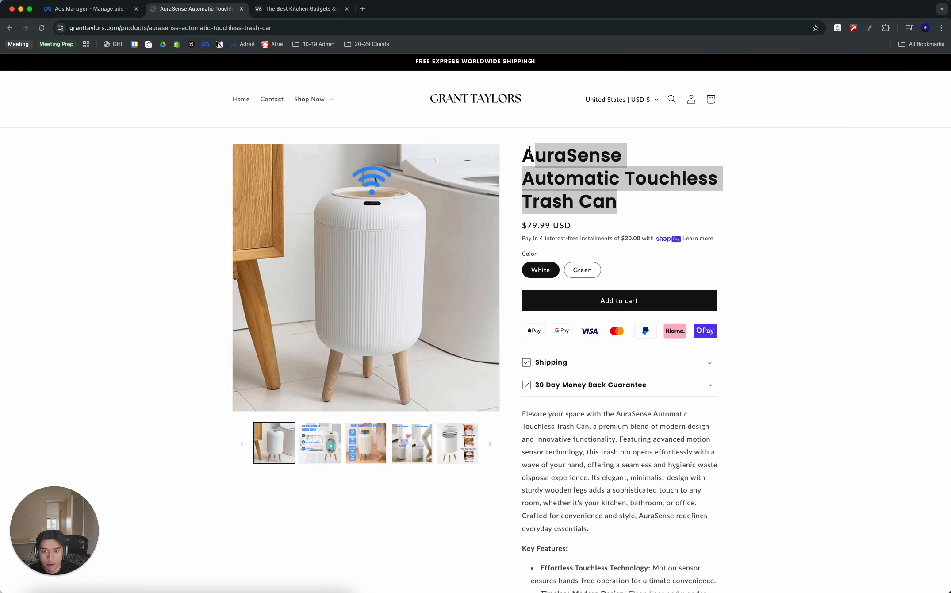
pyautogui.click(91, 9)
pyautogui.scroll(-4, 271, 476)
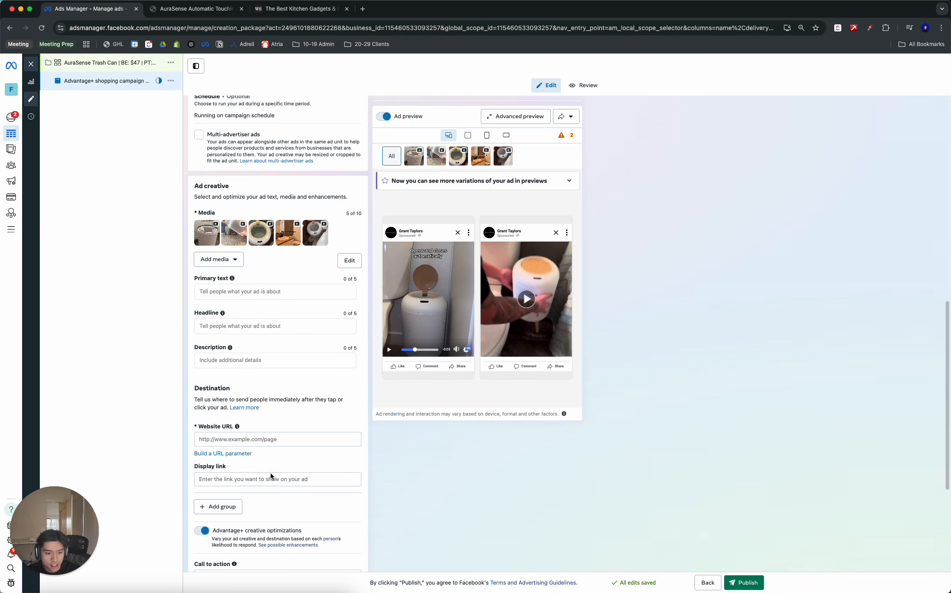
pyautogui.click(230, 327)
pyautogui.press('super+v')
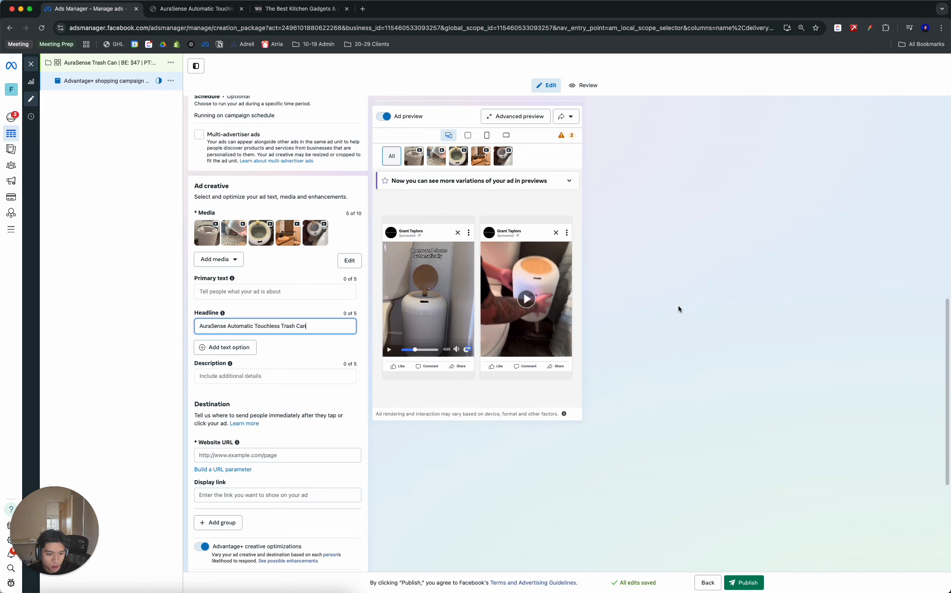
# - Copy the store page's introductory paragraph, from "Elevate your space" to "everyday essentials", into the ad's primary text
pyautogui.click(200, 10)
pyautogui.scroll(-5, 774, 210)
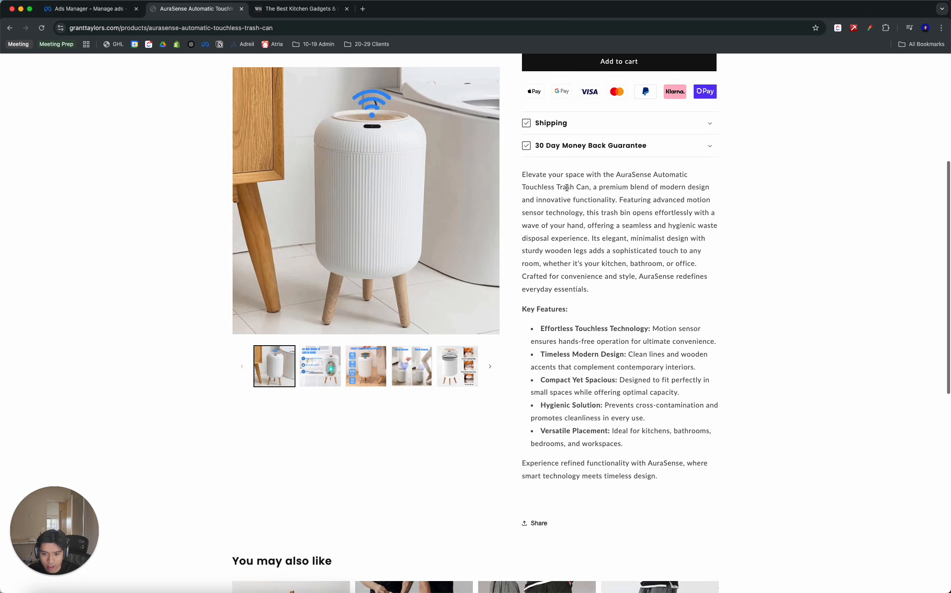
pyautogui.moveTo(522, 177); pyautogui.dragTo(603, 287)
pyautogui.press('super+c')
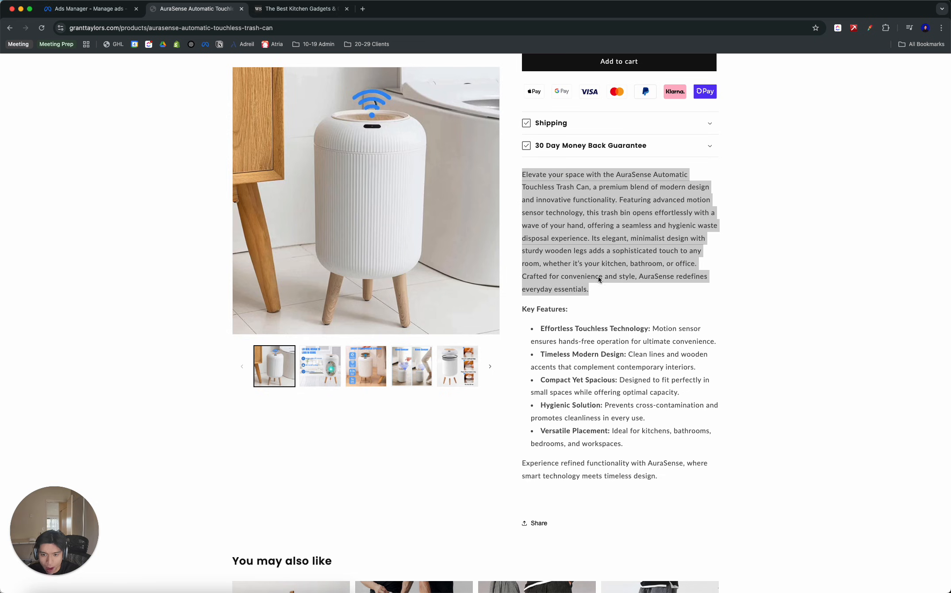
pyautogui.click(95, 10)
pyautogui.click(235, 291)
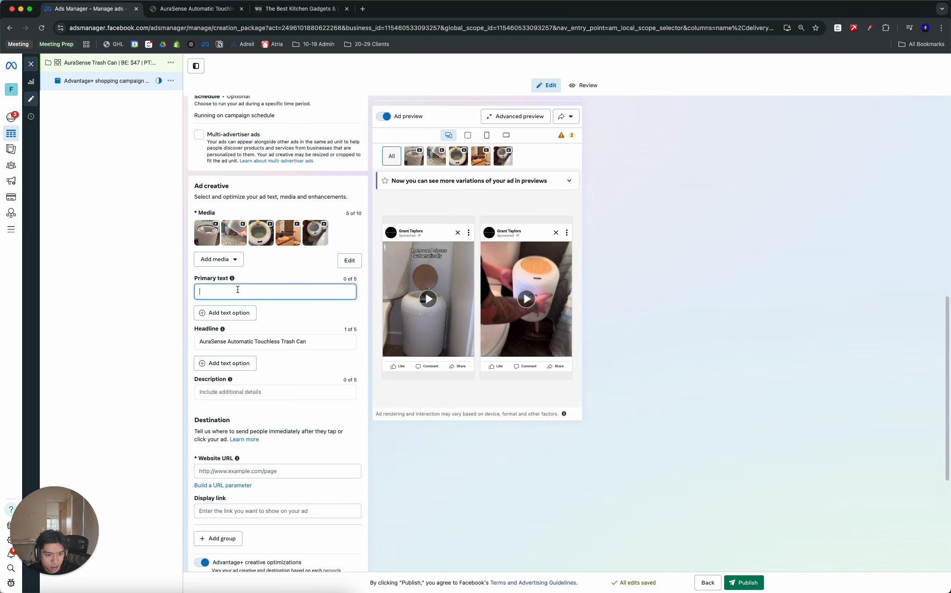
pyautogui.press('super+v')
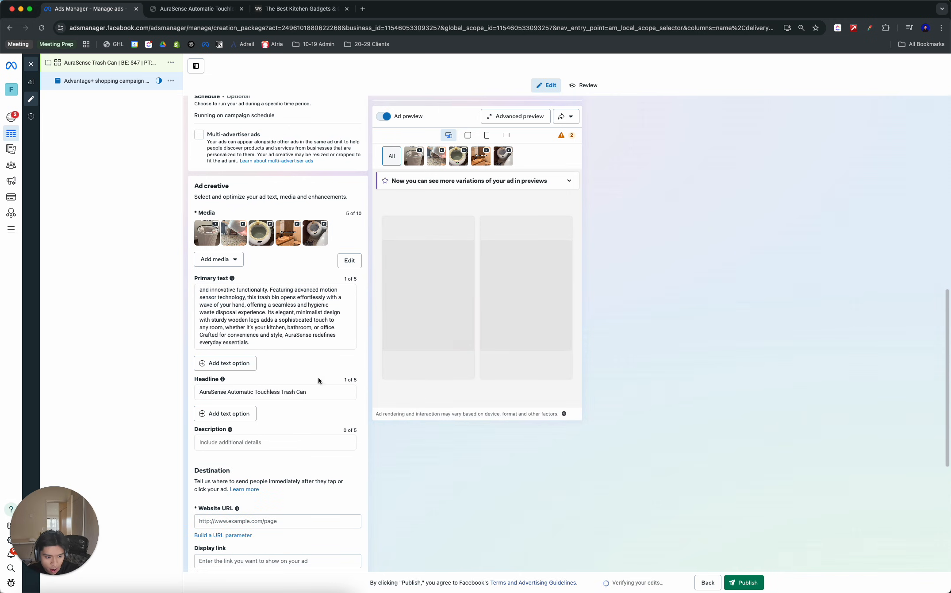
# - Copy the AuraSense product page's URL from the store into the ad's description
pyautogui.scroll(-3, 304, 377)
pyautogui.click(195, 9)
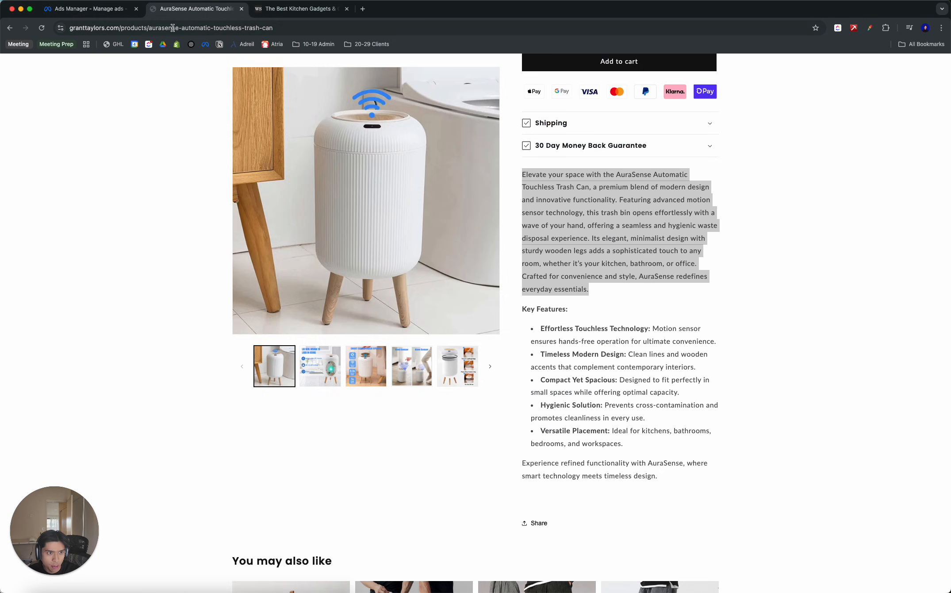
pyautogui.click(88, 8)
pyautogui.click(257, 385)
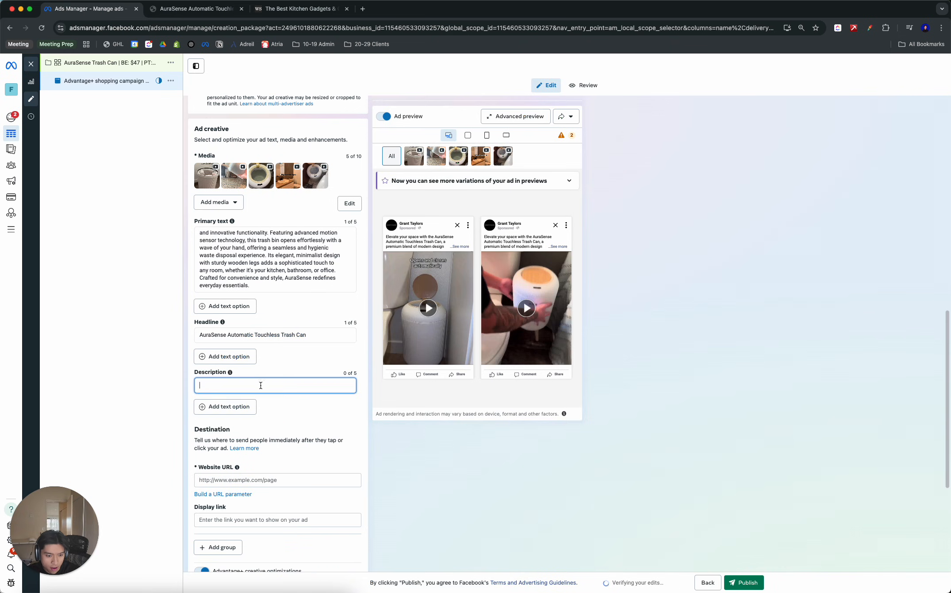
pyautogui.write('https://granttaylors.com/products/aurasense-automatic-touchless-trash-can')
# - Turn off Advantage+ creative optimizations and set the ad's call to action to Shop now
pyautogui.scroll(-3, 502, 474)
pyautogui.click(499, 478)
pyautogui.scroll(-3, 513, 475)
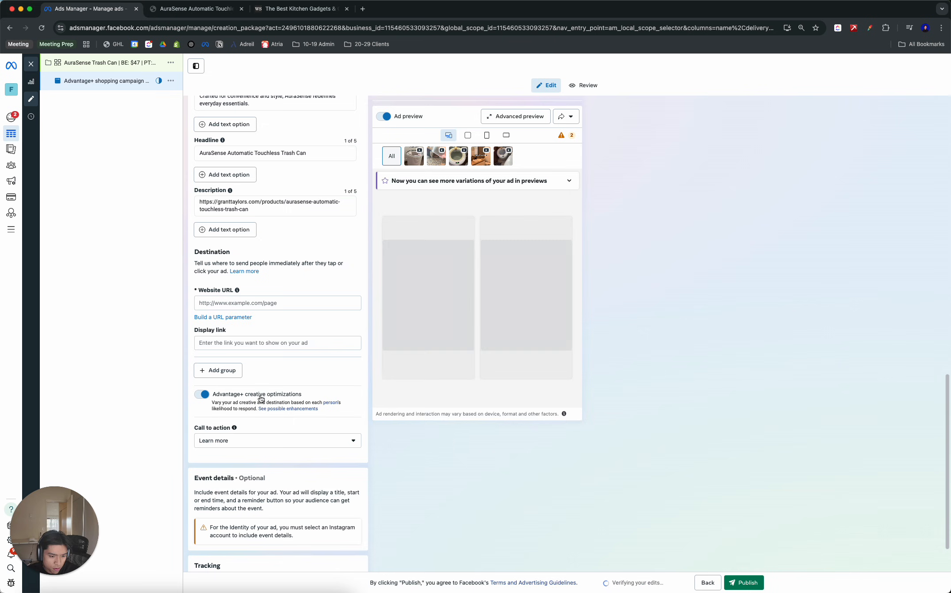
pyautogui.click(288, 443)
pyautogui.scroll(-3, 265, 502)
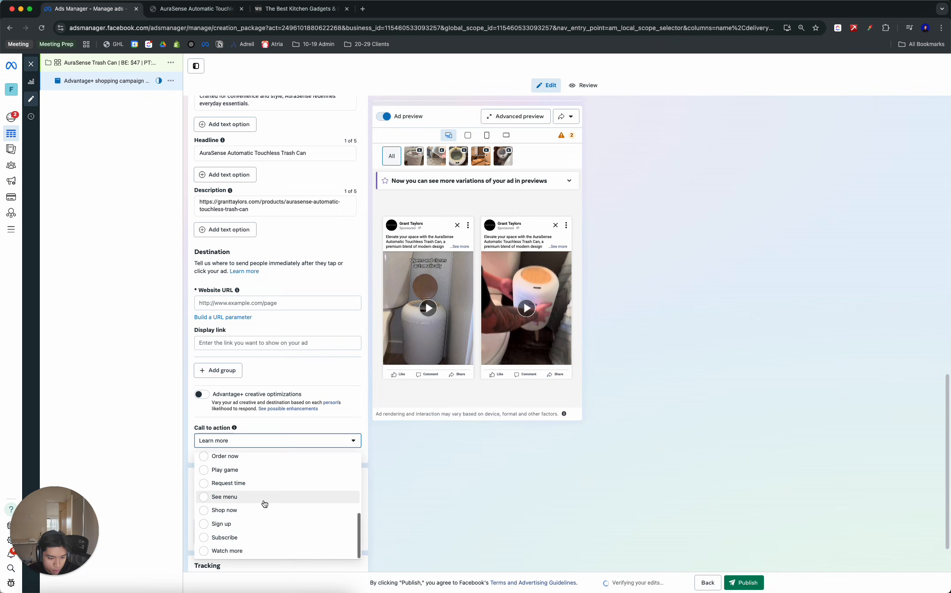
pyautogui.click(318, 509)
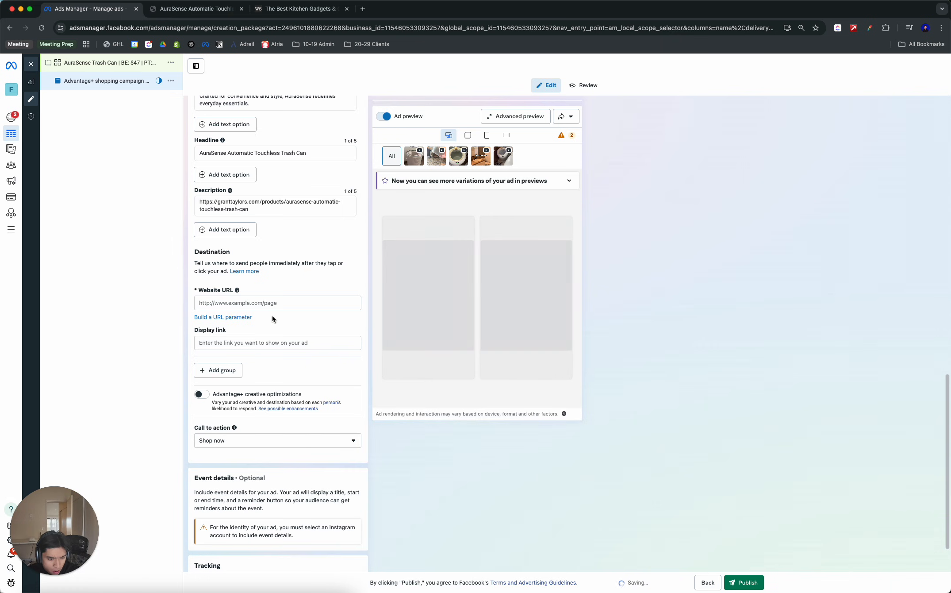
# - Move the product page link from the ad's description to its website URL
pyautogui.scroll(1, 273, 315)
pyautogui.click(275, 231)
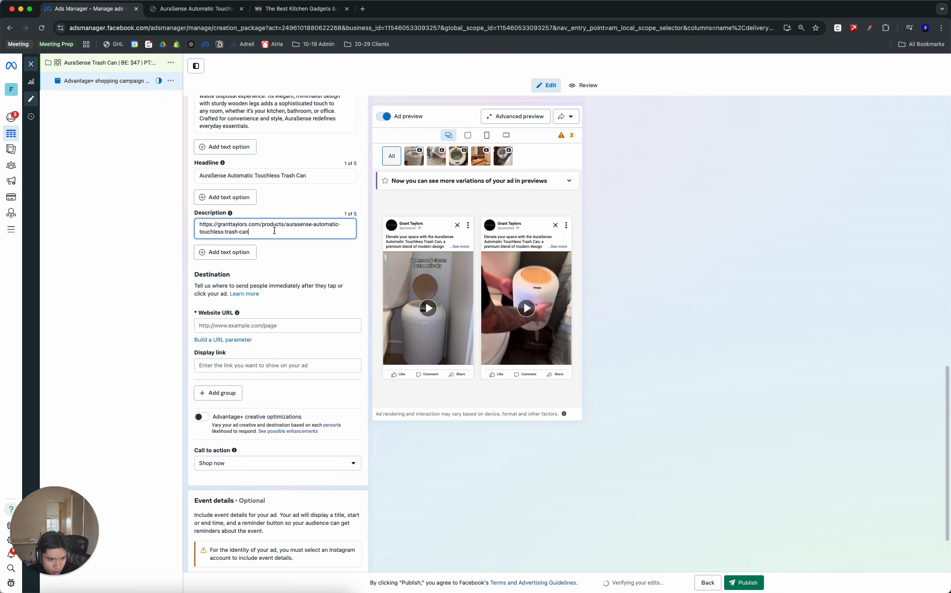
pyautogui.press('super+a')
pyautogui.press('super+x')
pyautogui.click(251, 326)
pyautogui.press('super+v')
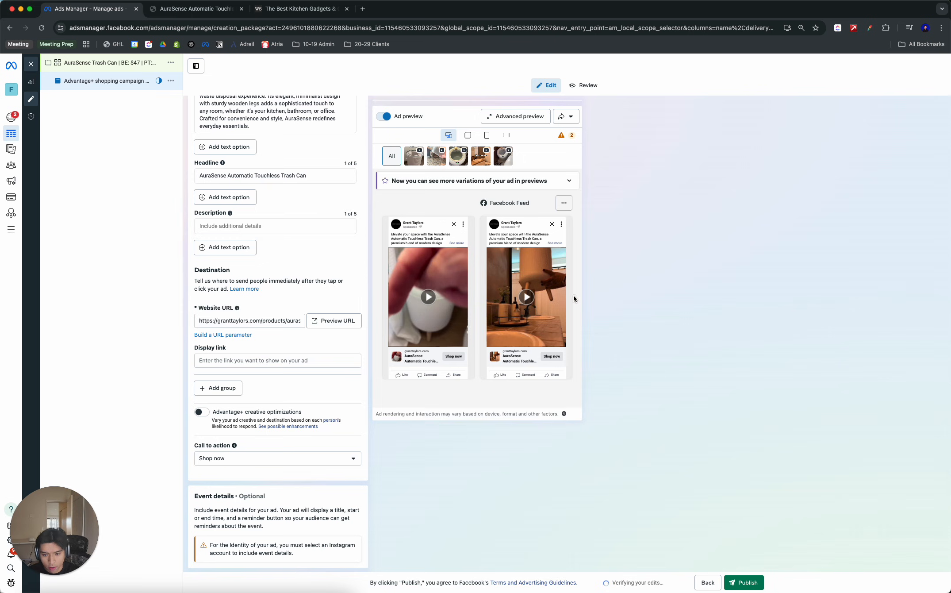
# - Preview the ad's website URL to check the product page it opens, and close that page
pyautogui.scroll(2, 272, 268)
pyautogui.click(334, 366)
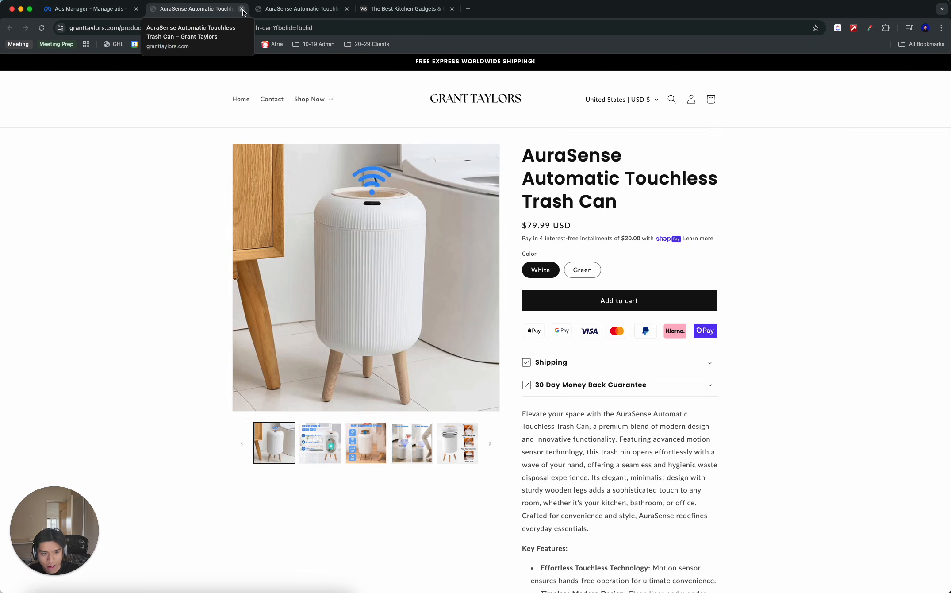
pyautogui.click(242, 9)
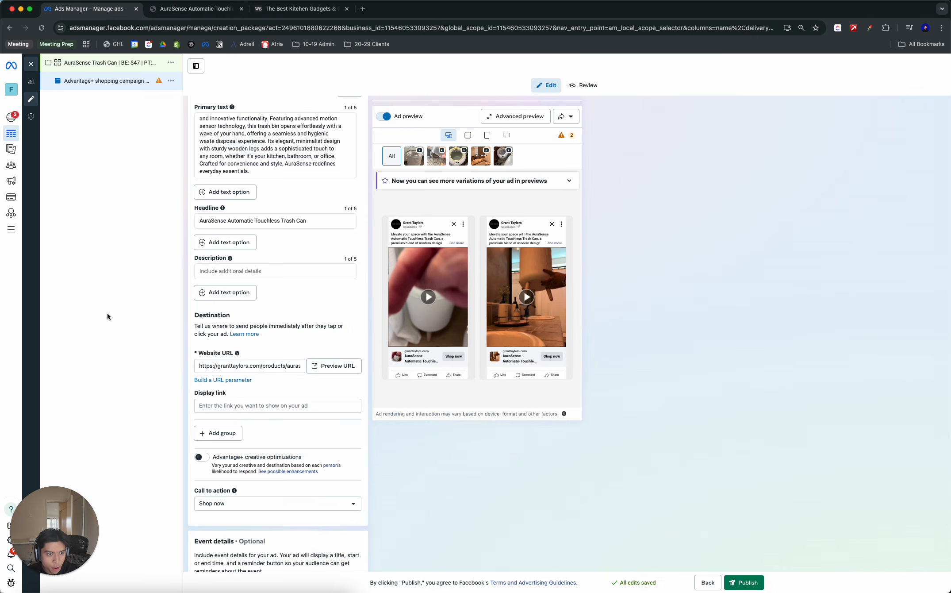
# - Review the ad's destination, tracking, identity, setup and creative settings
pyautogui.scroll(-5, 261, 307)
pyautogui.scroll(3, 261, 308)
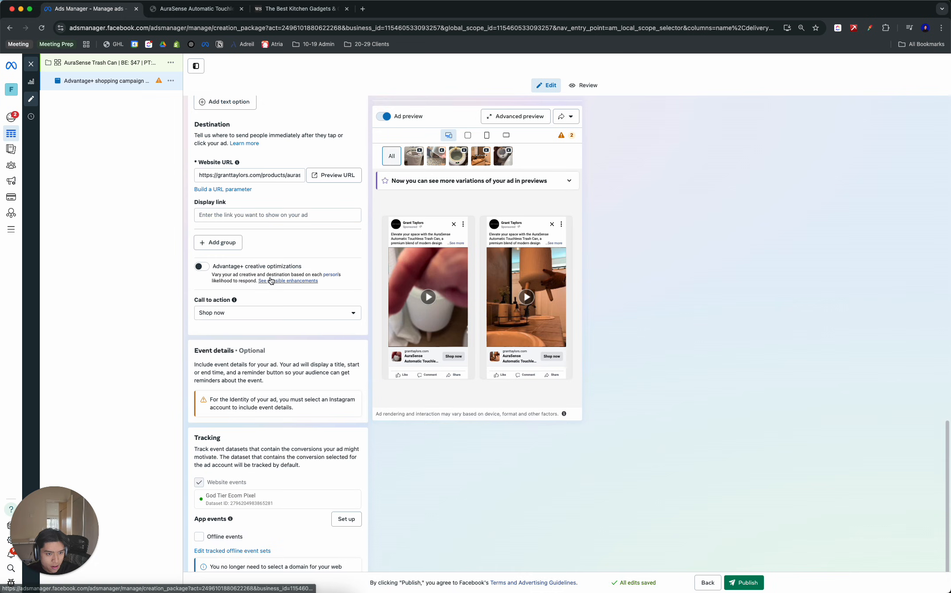
pyautogui.scroll(-3, 261, 307)
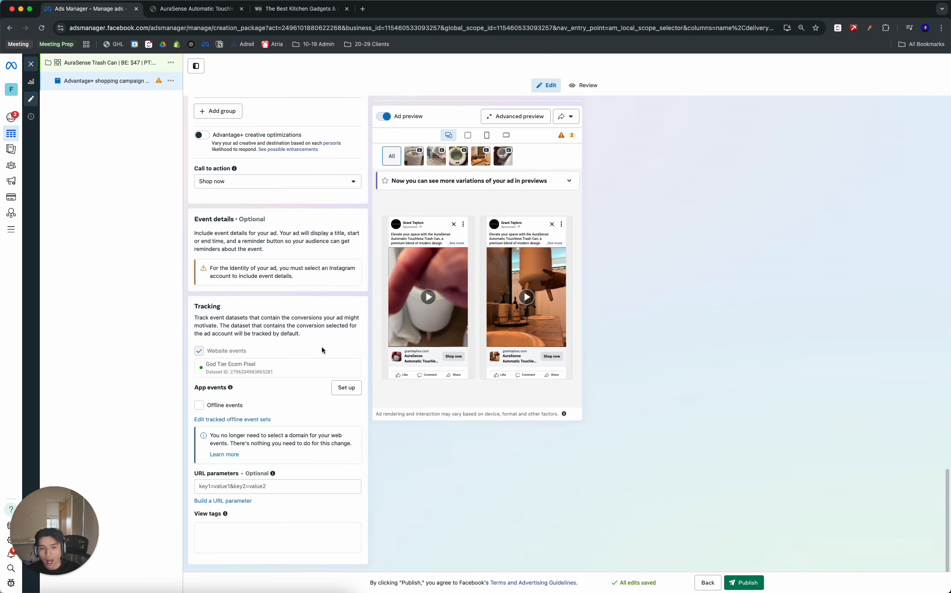
pyautogui.scroll(15, 285, 250)
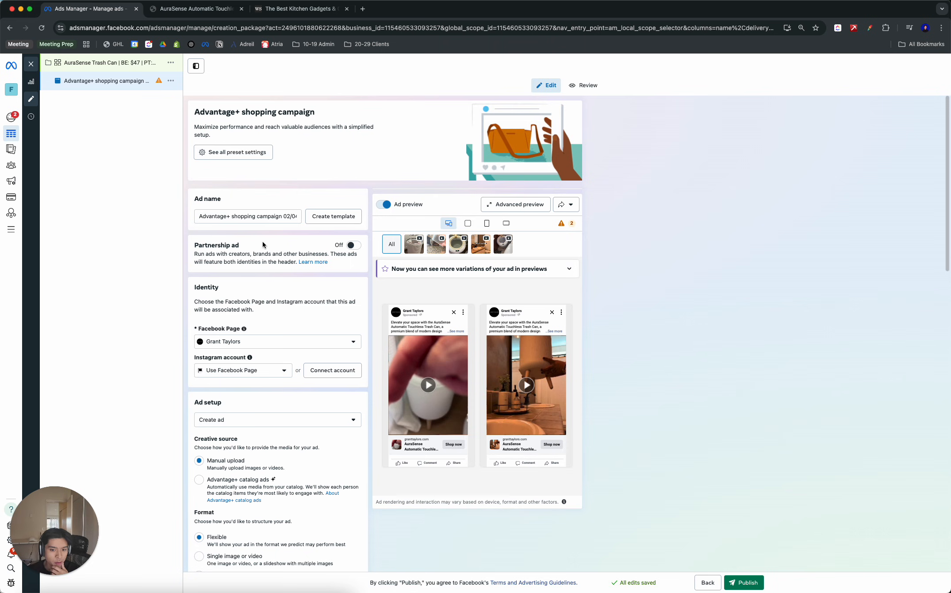
pyautogui.scroll(-7, 251, 261)
pyautogui.scroll(-5, 250, 261)
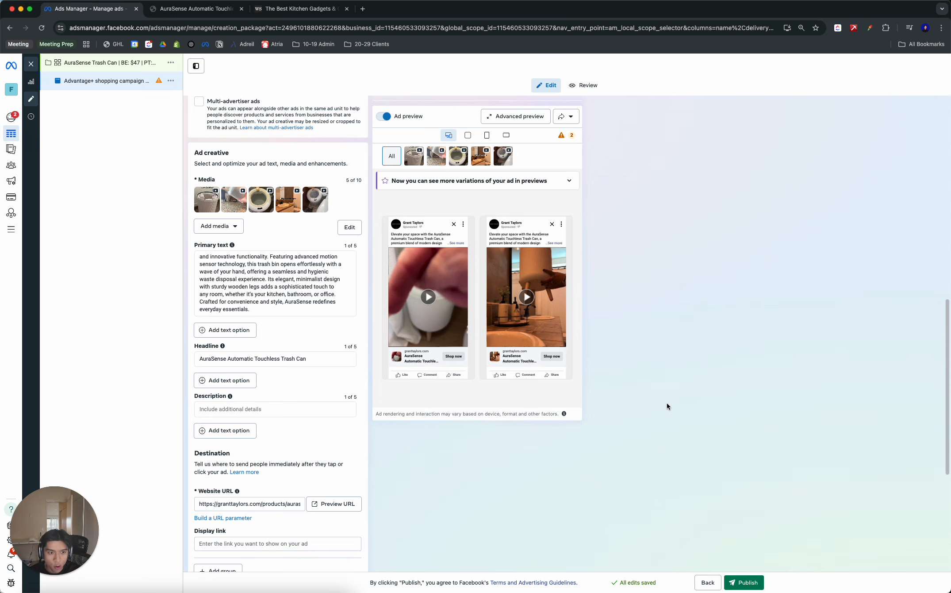
# - Review the campaign's location, budget, schedule and beneficiary settings, and publish the AuraSense Trash Can campaign with its ad
pyautogui.click(95, 67)
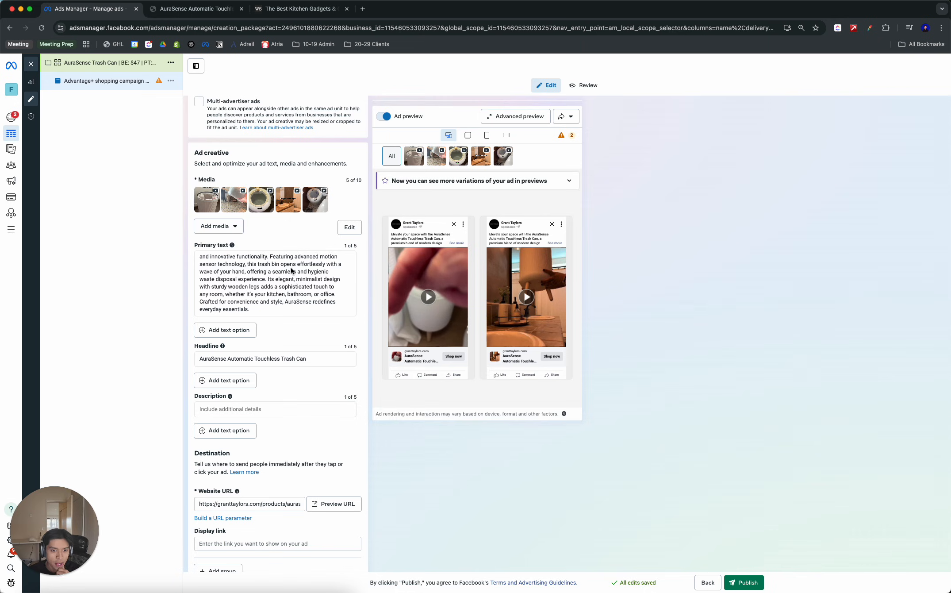
pyautogui.scroll(3, 320, 320)
pyautogui.scroll(-9, 318, 317)
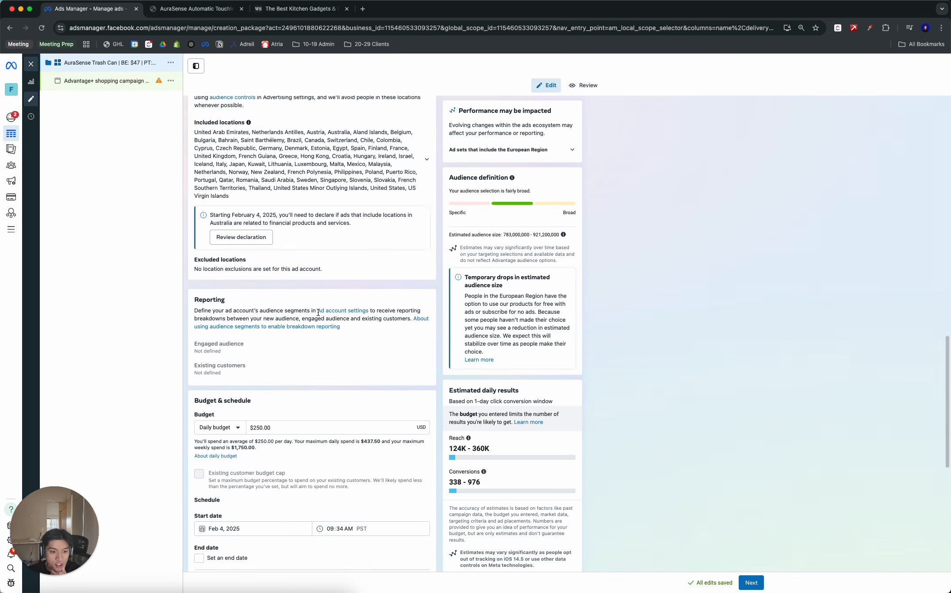
pyautogui.scroll(-9, 319, 312)
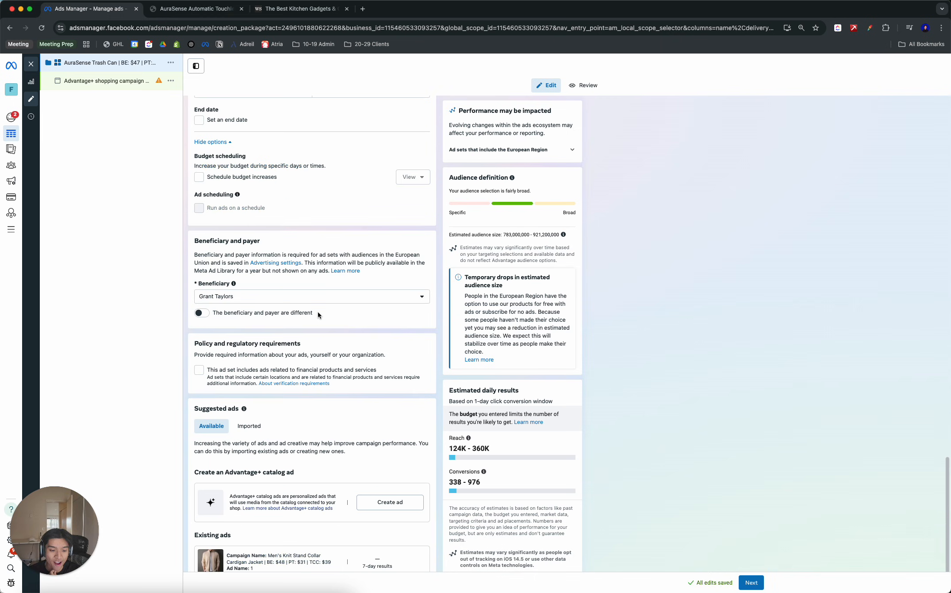
pyautogui.scroll(-4, 317, 312)
pyautogui.scroll(11, 317, 311)
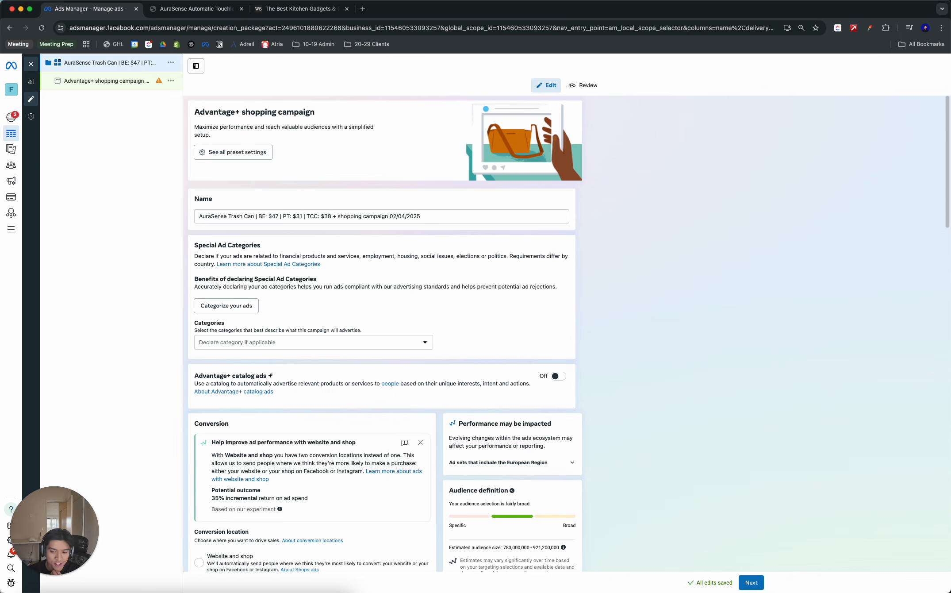
pyautogui.click(747, 582)
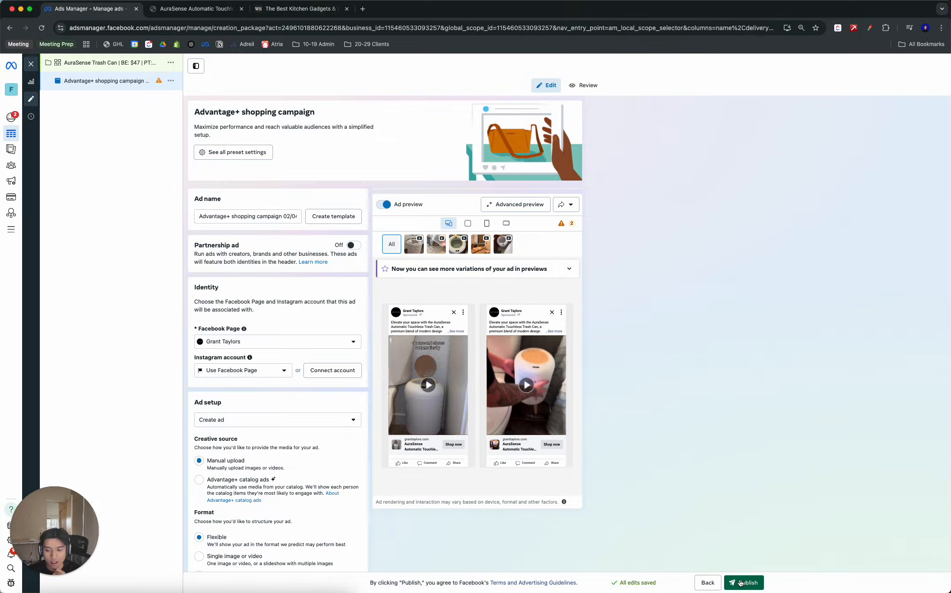
pyautogui.click(741, 583)
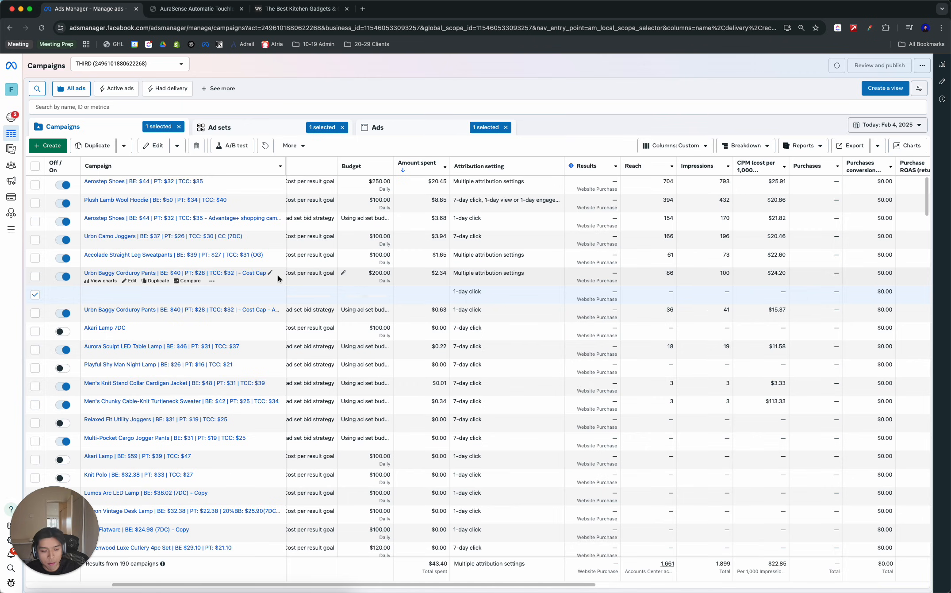
# - Check the AuraSense Automatic Touchless Trash Can page in the store and return to the campaigns list
pyautogui.click(195, 9)
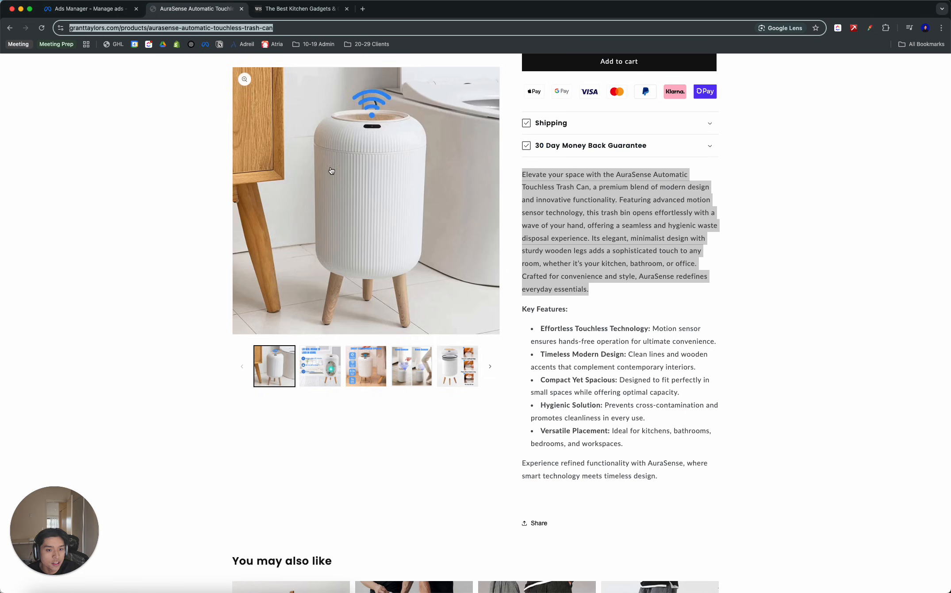
pyautogui.scroll(5, 213, 204)
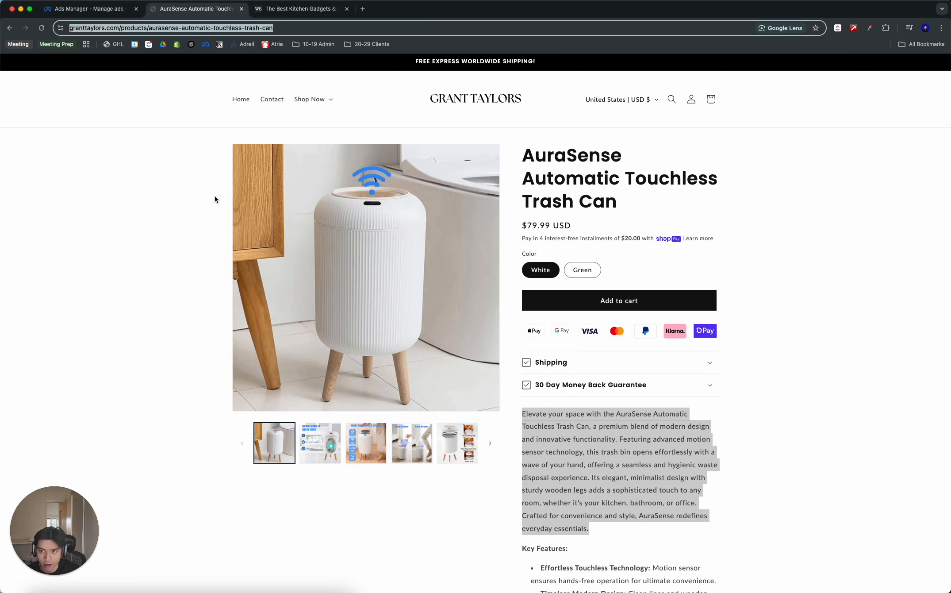
pyautogui.click(99, 19)
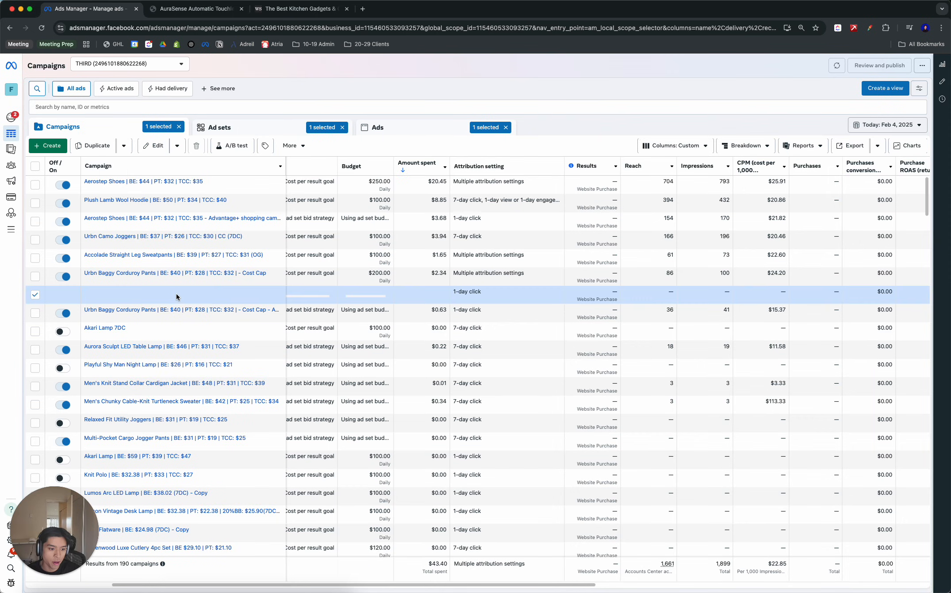
# - Deselect the newly published campaign, refresh the campaign data and reload the whole page
pyautogui.click(114, 293)
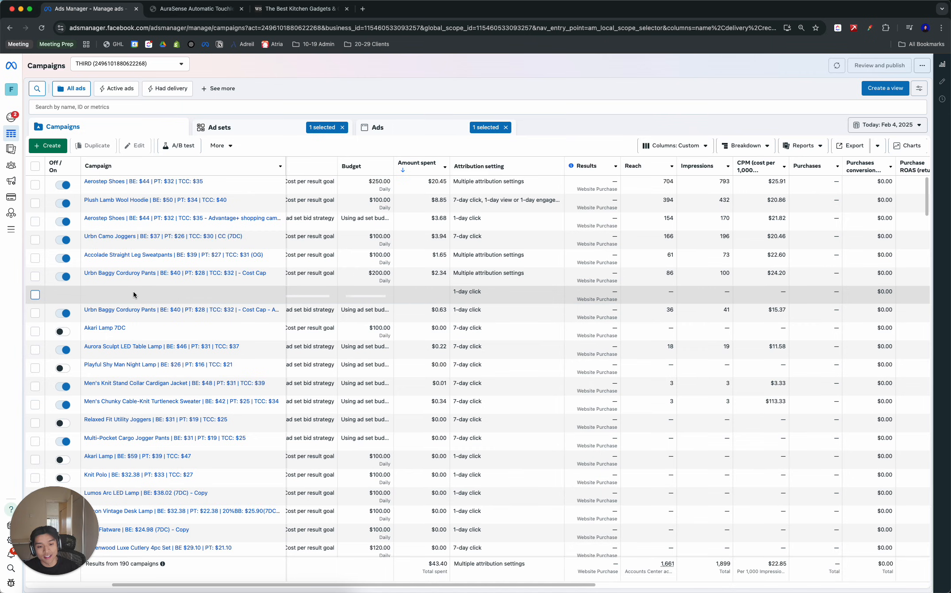
pyautogui.click(841, 66)
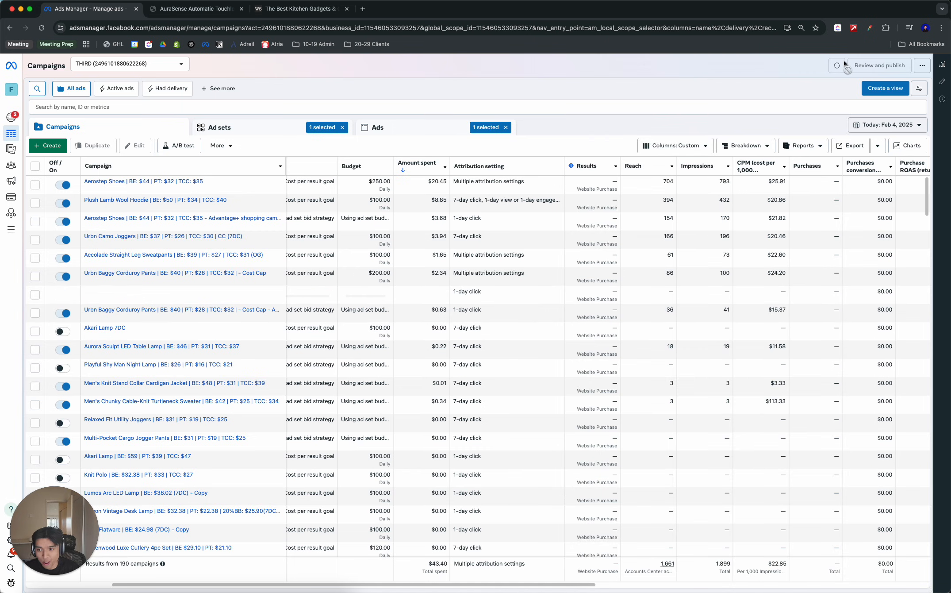
pyautogui.click(43, 28)
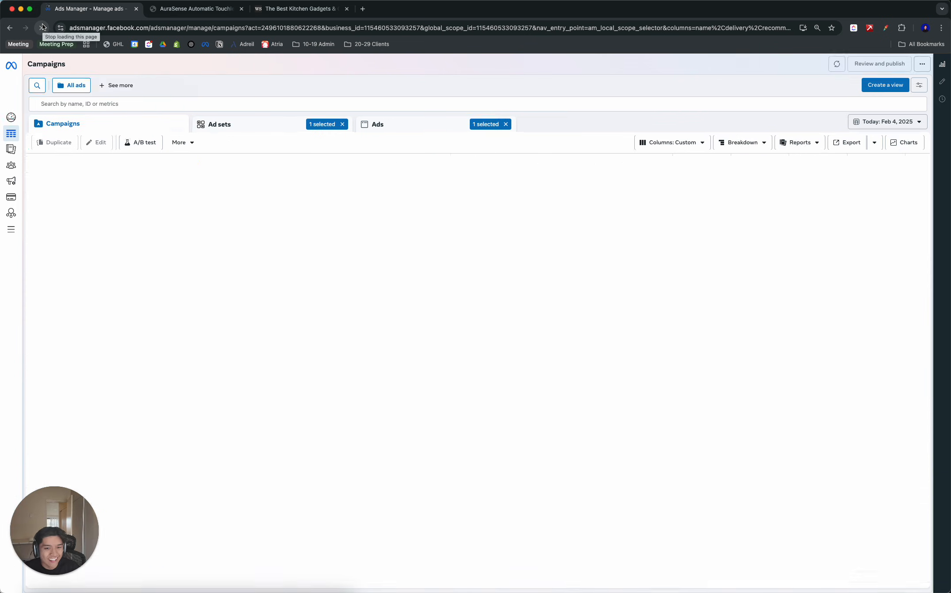
pyautogui.scroll(-3, 186, 367)
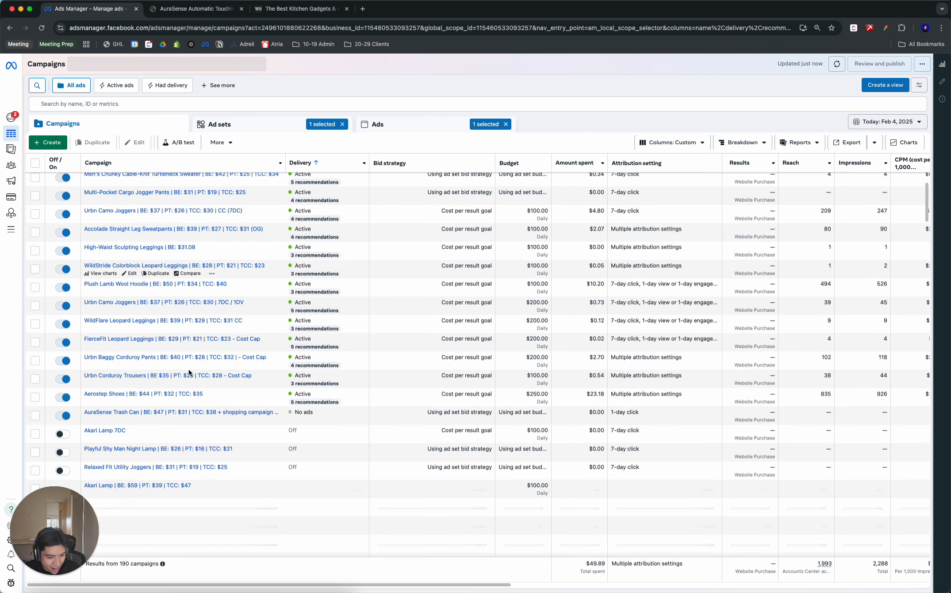
# - Open the AuraSense Trash Can campaign's ad sets, refresh the list and deselect its ad set
pyautogui.click(145, 414)
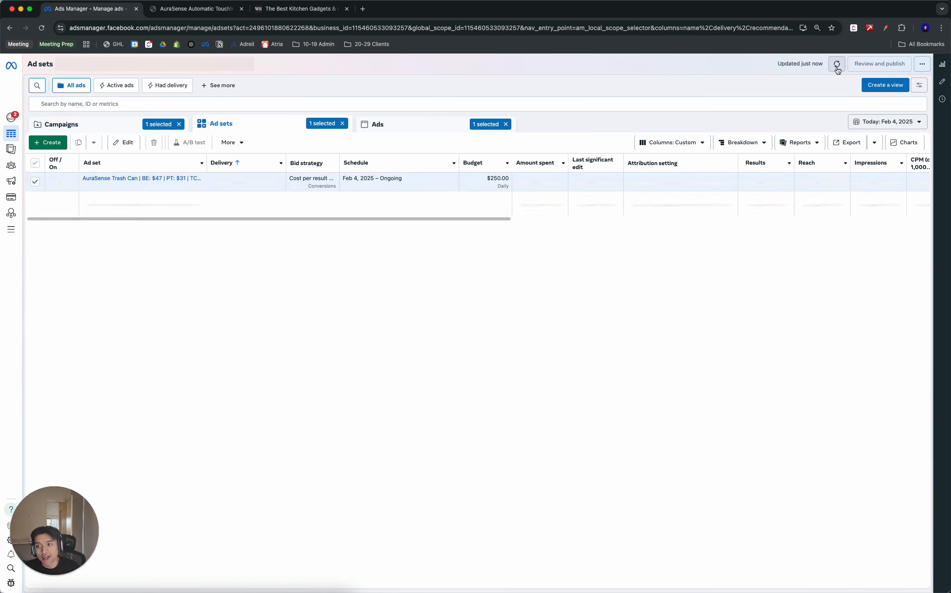
pyautogui.click(837, 64)
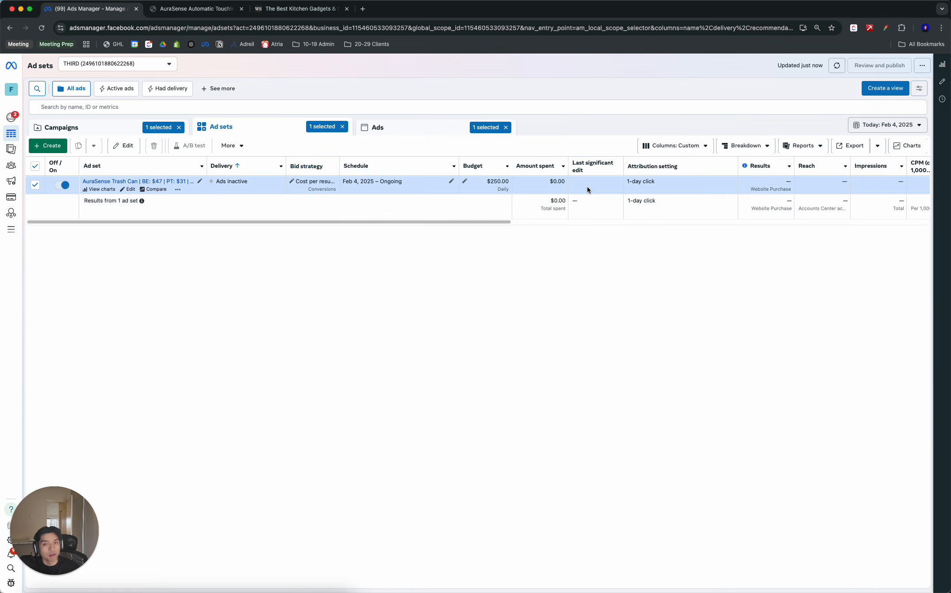
pyautogui.hscroll(10, 587, 187)
pyautogui.hscroll(-10, 584, 188)
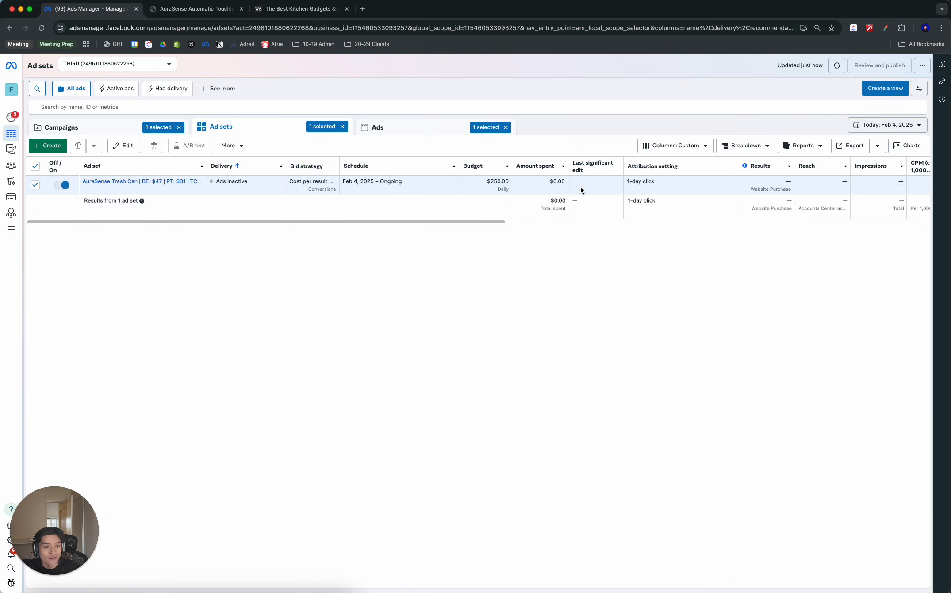
pyautogui.click(35, 185)
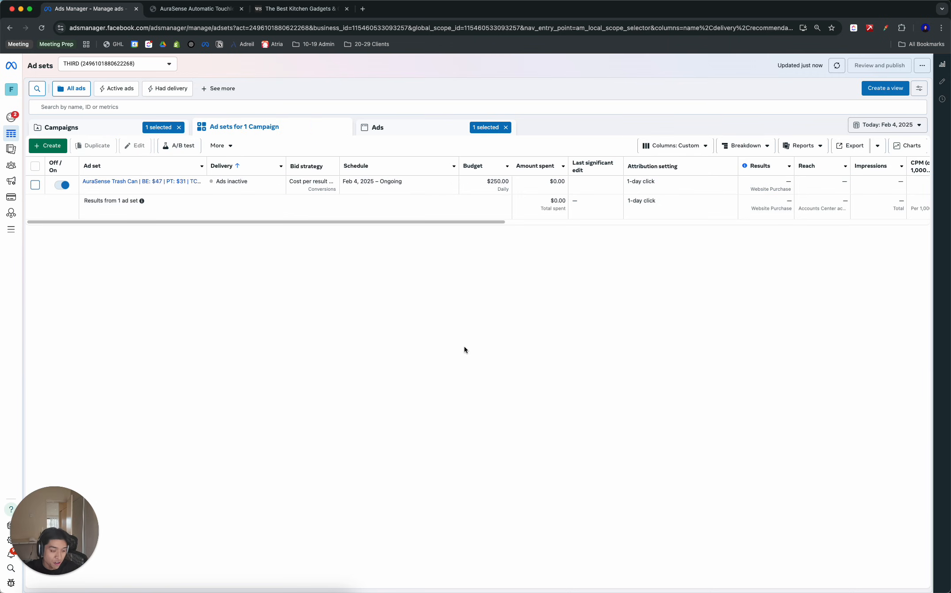